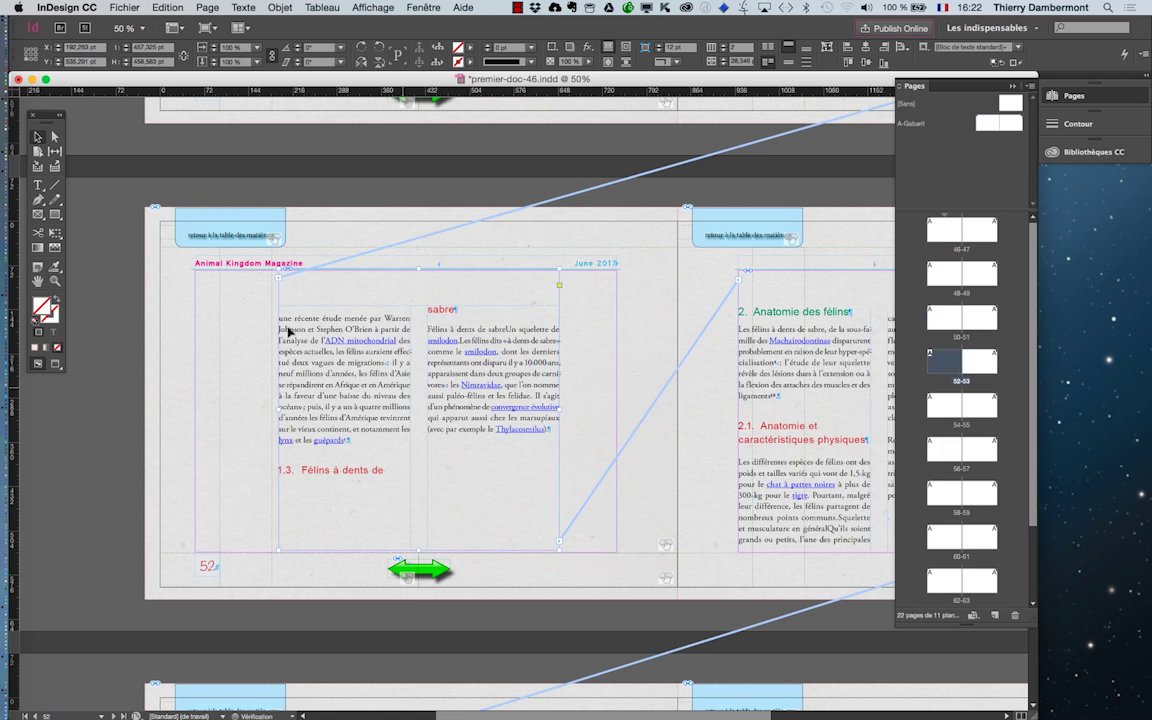
Float the Pages panel beside spread 52-53 and try to place a text cursor in page 52's empty left column.
left_click_drag(404, 392, 461, 392)
left_click_drag(576, 458, 371, 442)
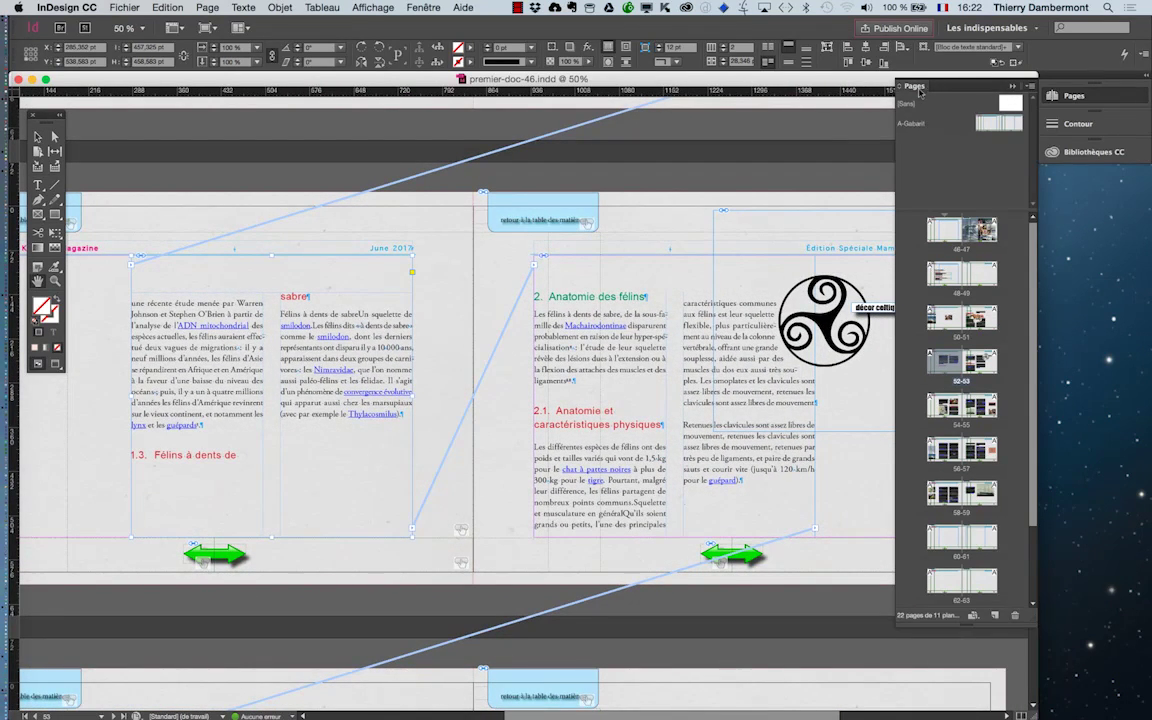
left_click_drag(920, 93, 970, 132)
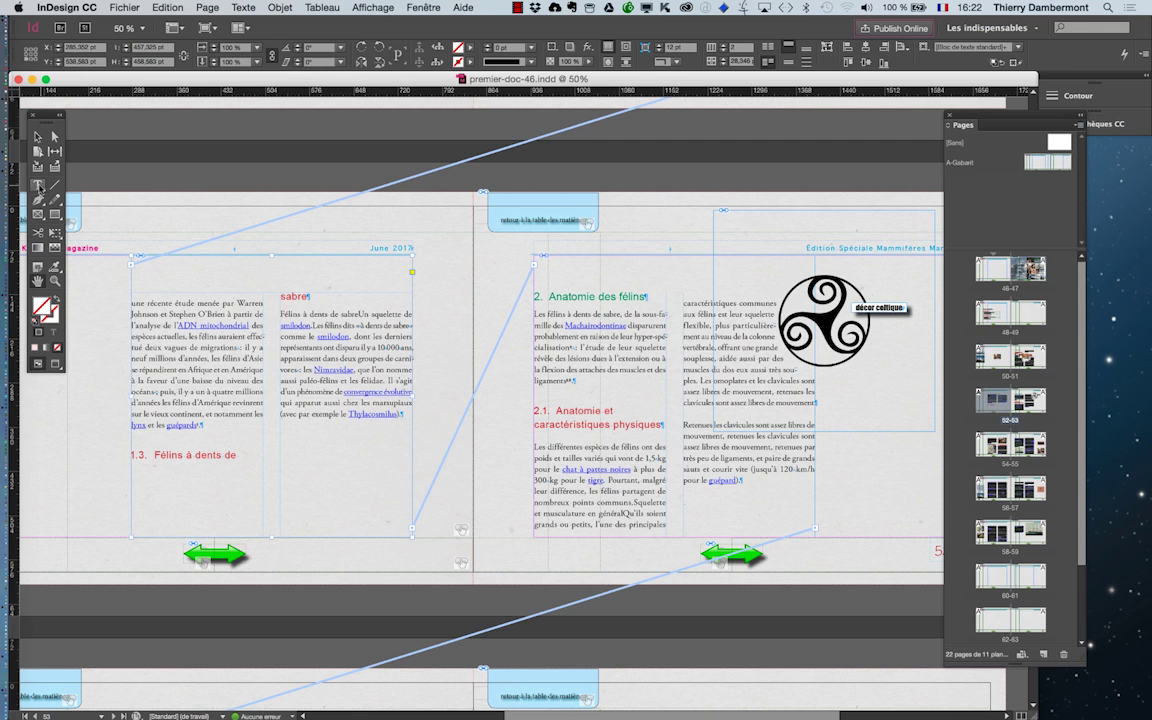
left_click(37, 185)
left_click(196, 312)
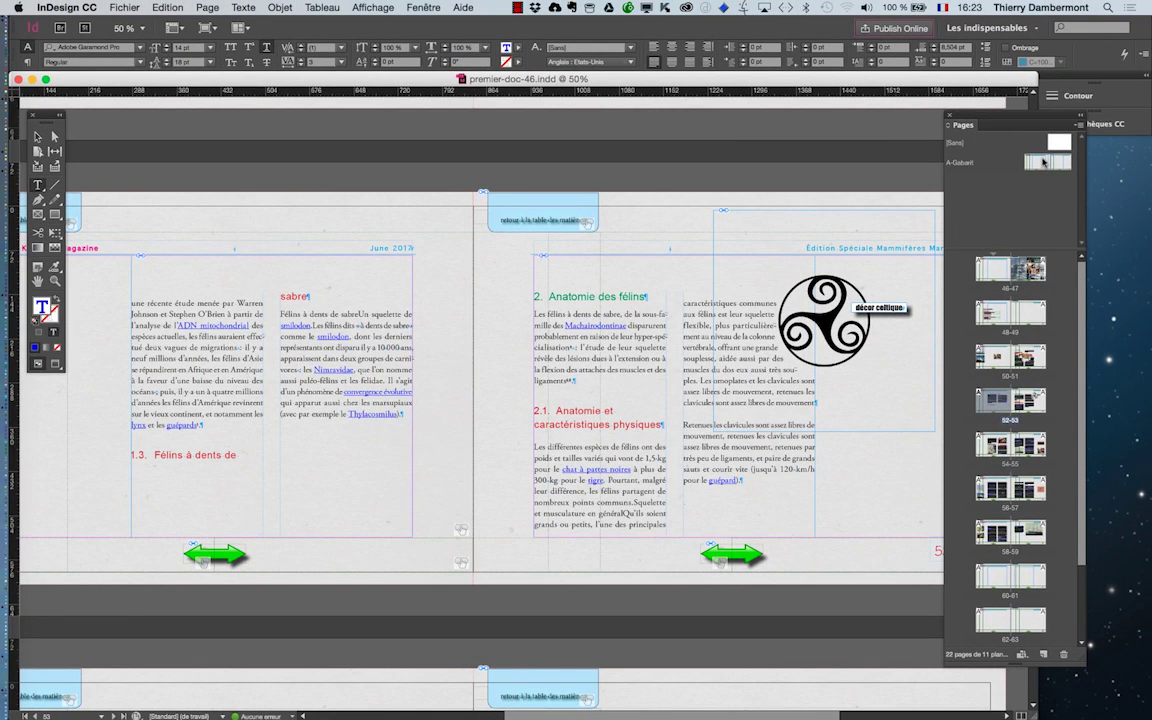
Open the A-Gabarit master spread, display the layers, and unlock the table des matieres and interactif layers.
double_click(1043, 161)
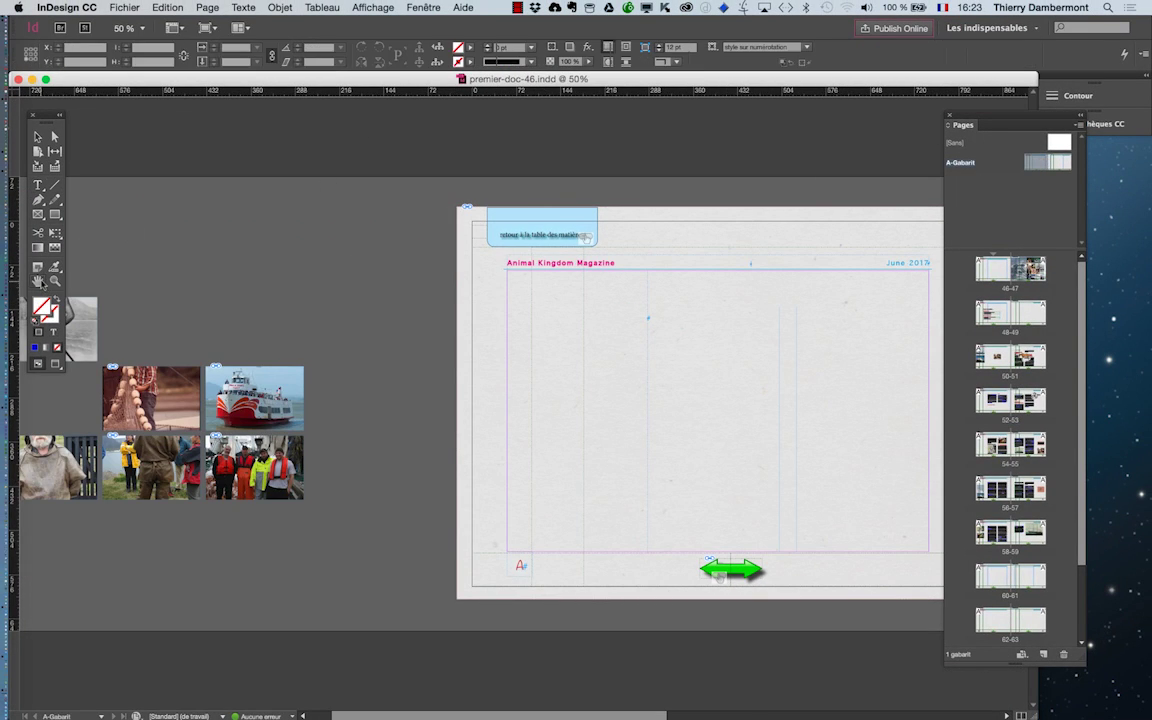
scroll(429, 411, "right", 10)
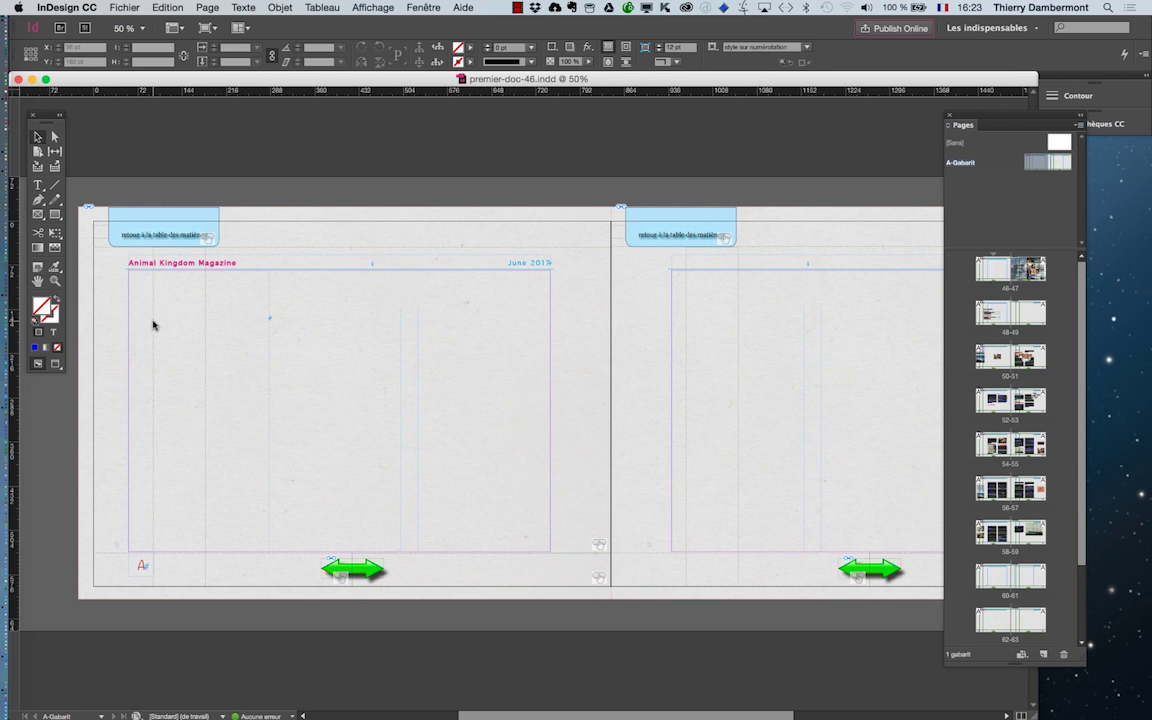
left_click(427, 8)
left_click(391, 92)
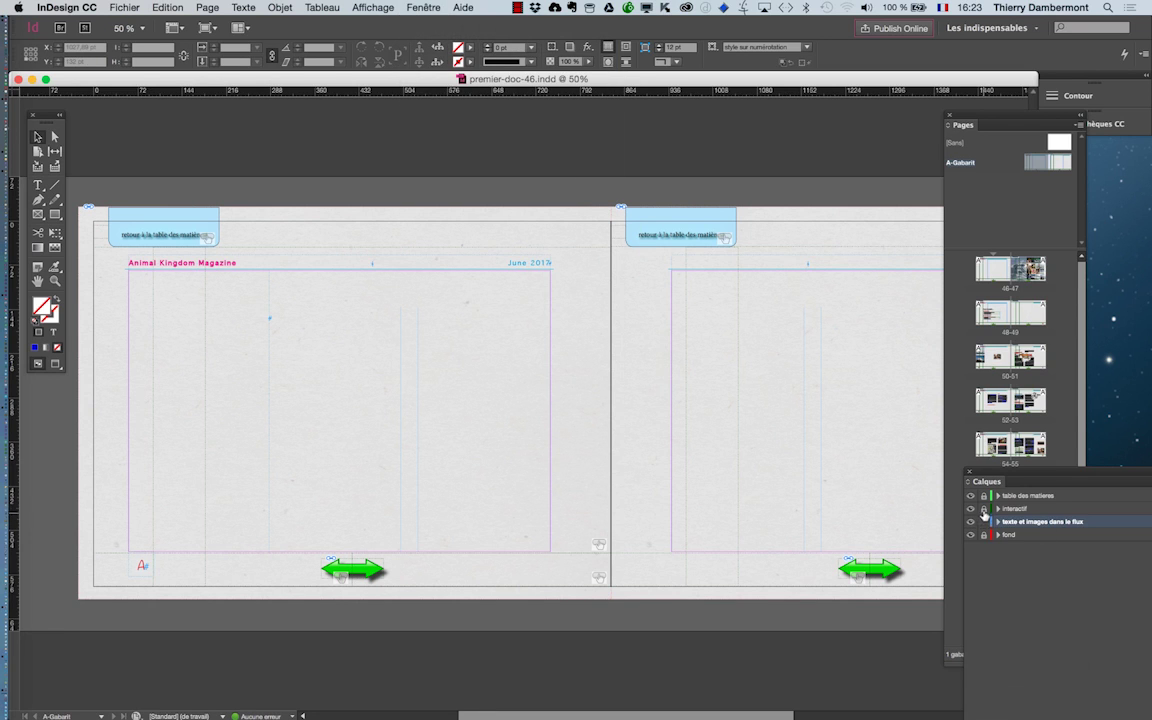
left_click(985, 509)
Delete the narrow empty text frames in the outer columns of both master pages.
left_click(738, 352)
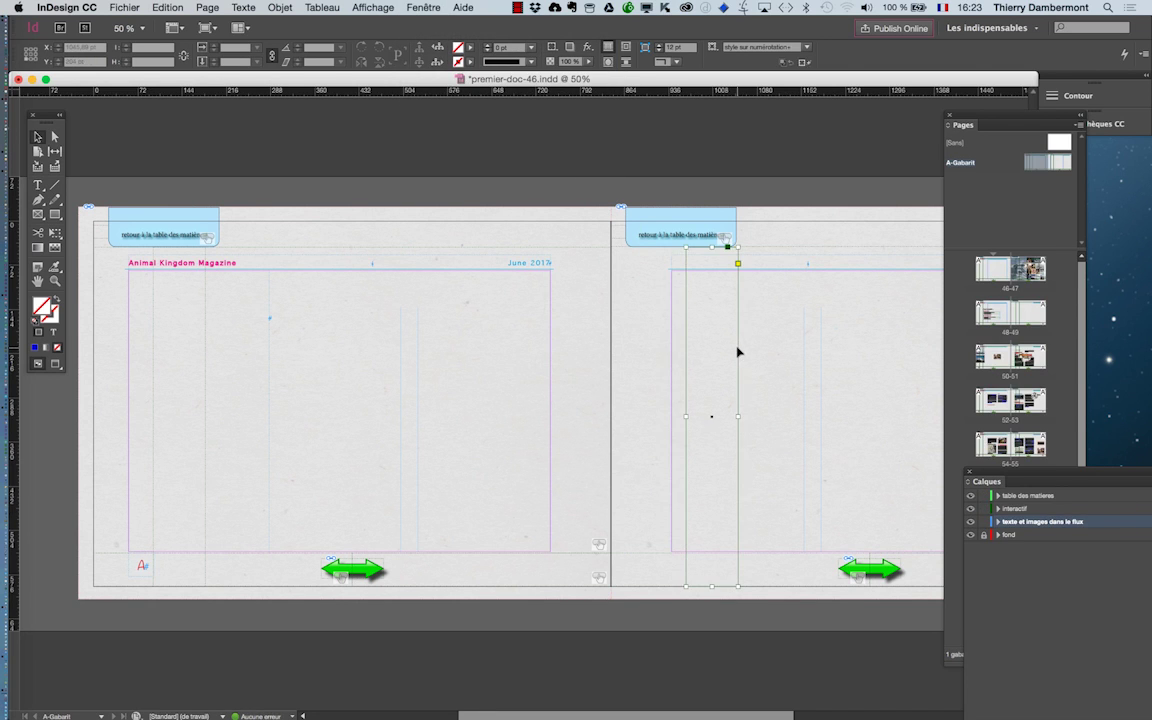
key("Delete")
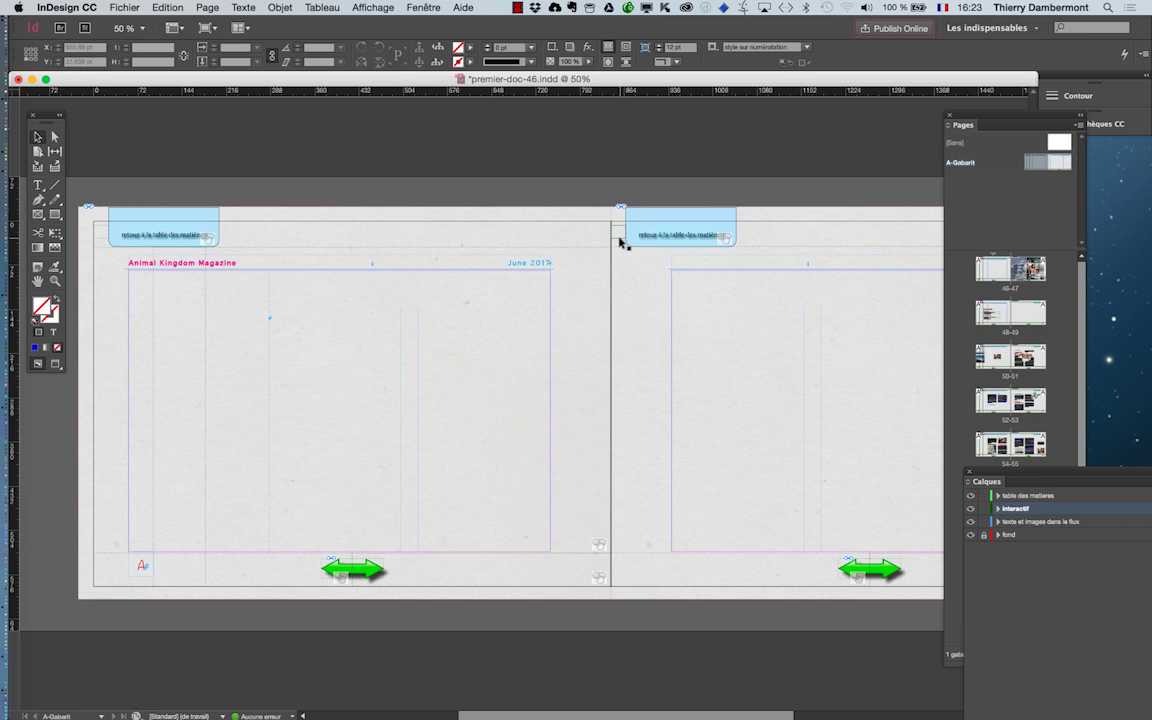
left_click(206, 345)
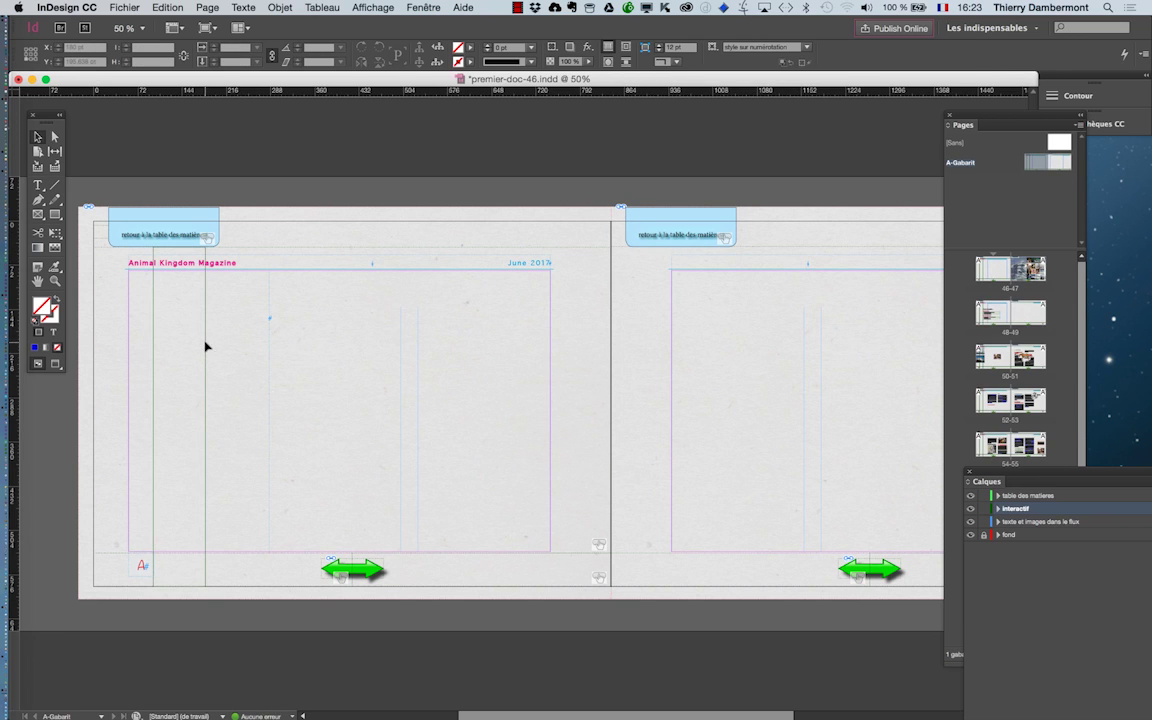
key("Delete")
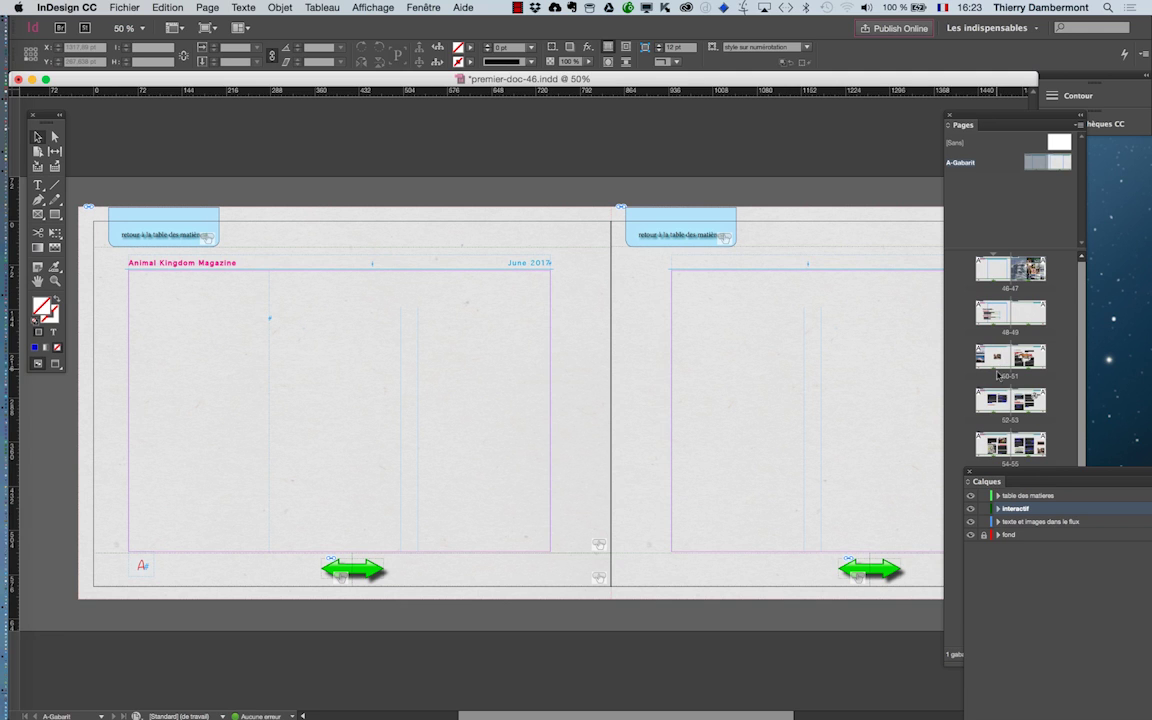
Go to spread 54-55 and place the text cursor in page 54's first body paragraph.
double_click(1010, 443)
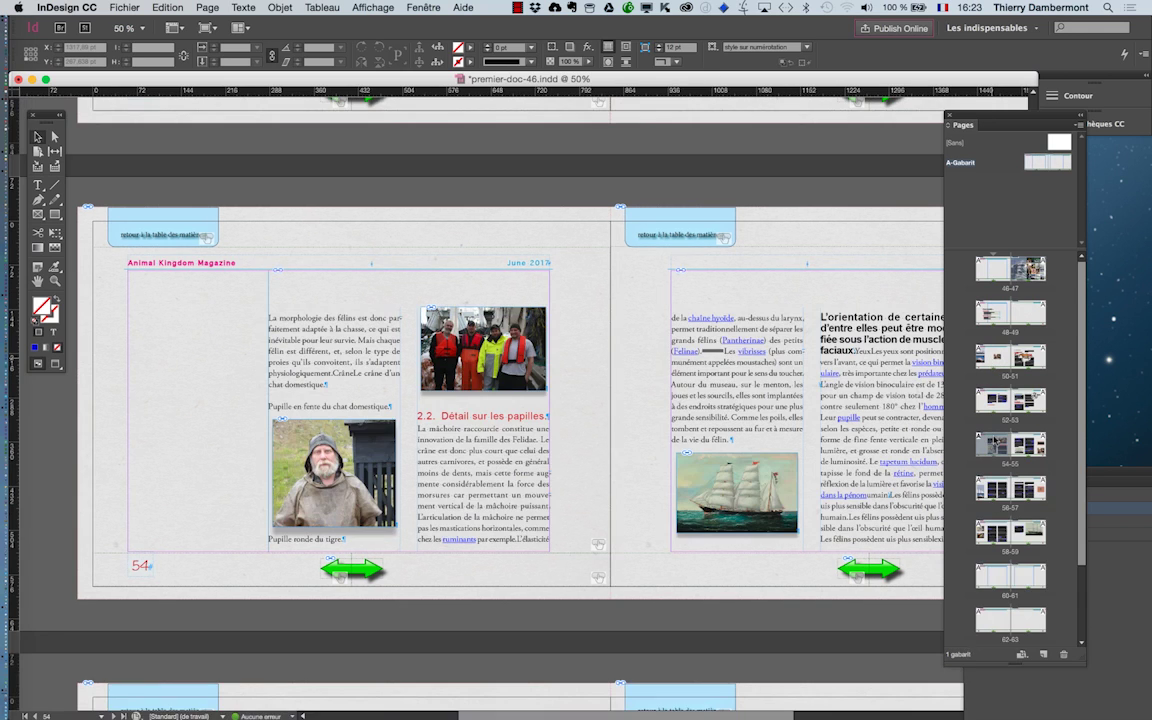
left_click(38, 185)
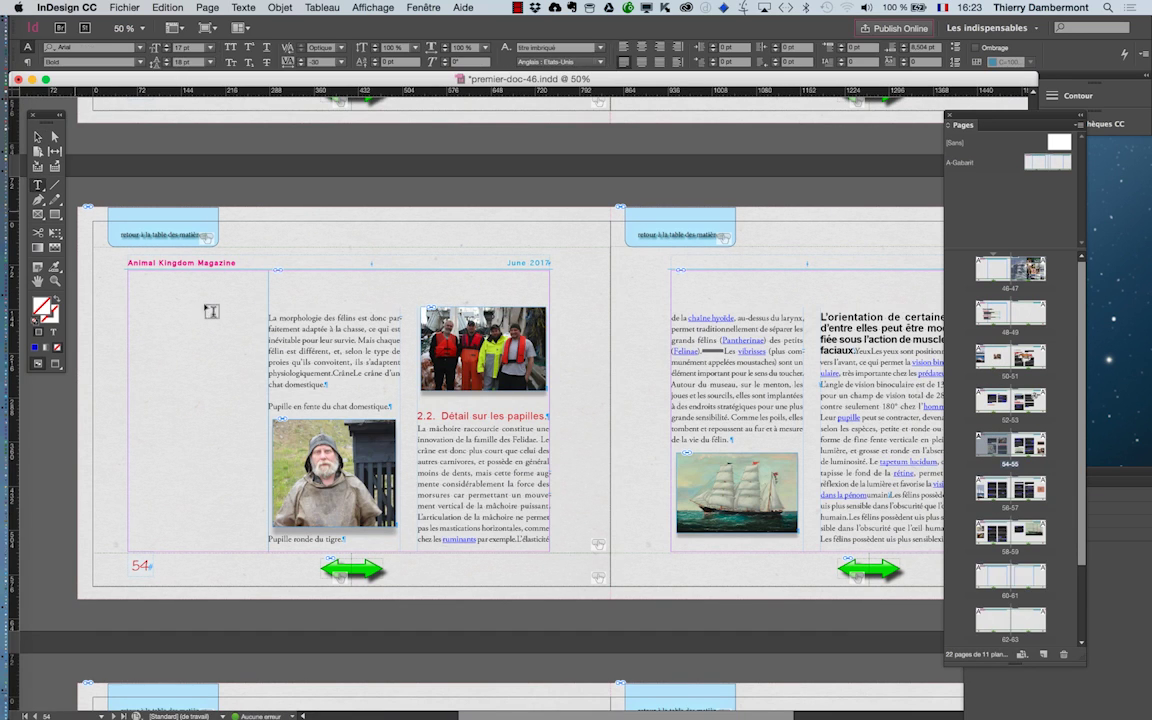
left_click(368, 352)
Export the text in RTF format (Format RTF) as premier-doc-46 into the jour 1 ID avancé folder.
left_click(124, 8)
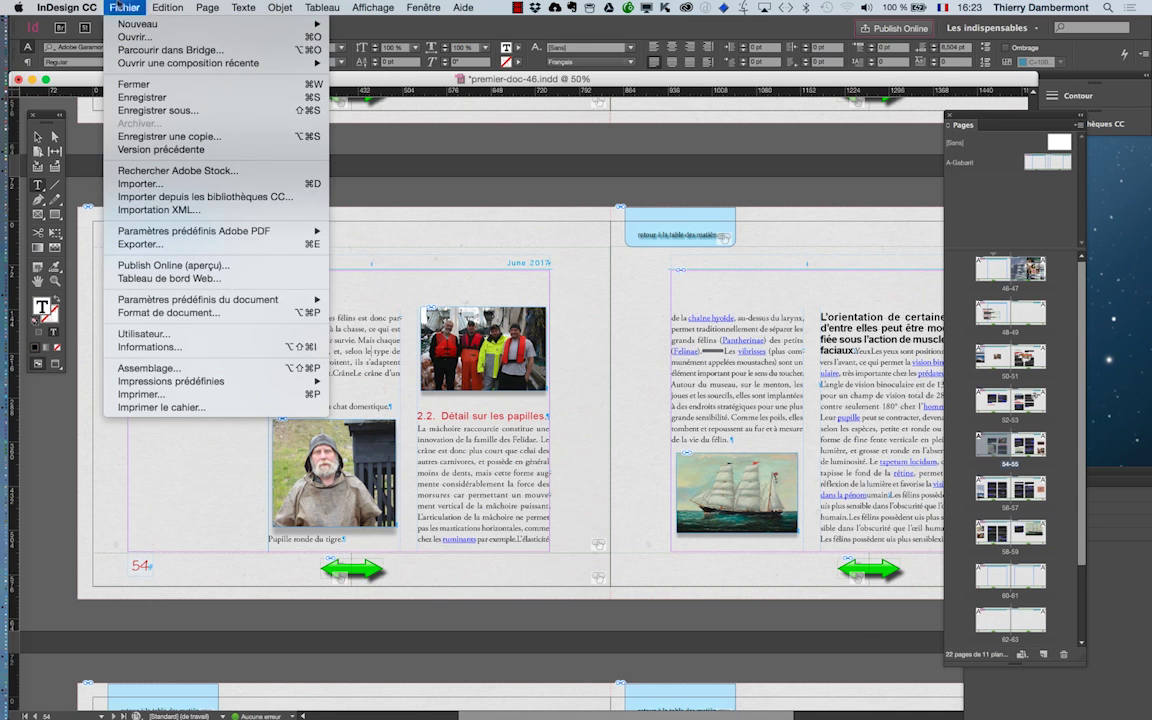
left_click(140, 244)
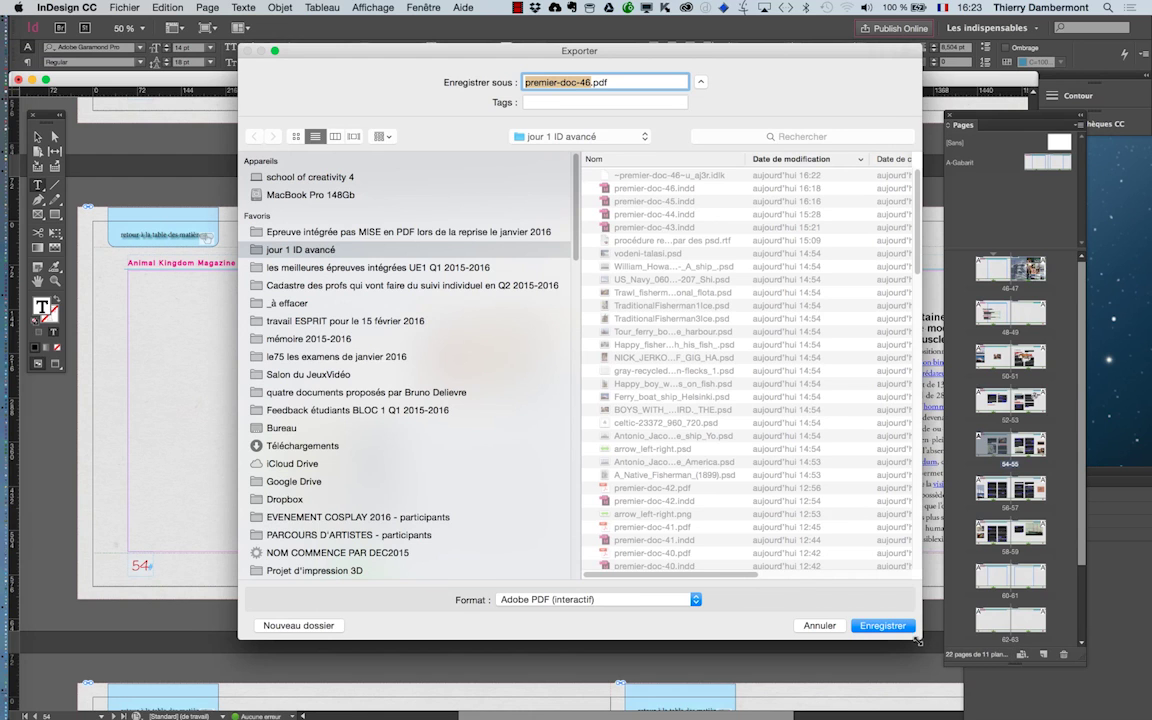
left_click_drag(917, 640, 888, 438)
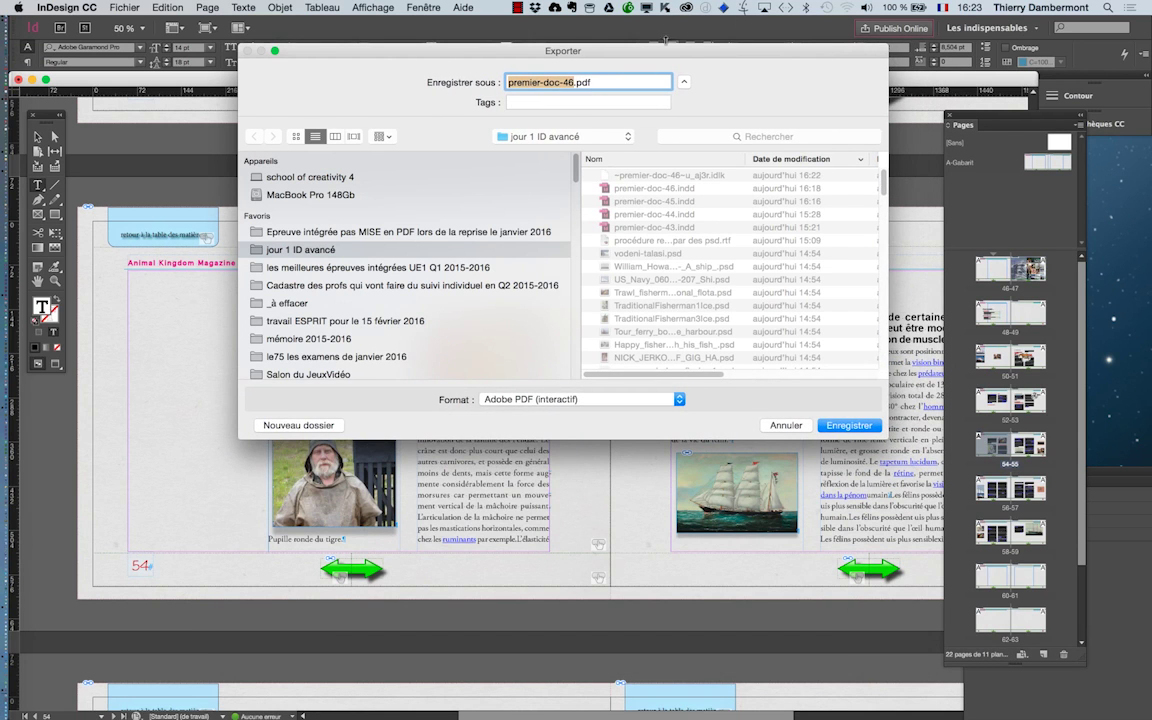
left_click_drag(666, 52, 582, 93)
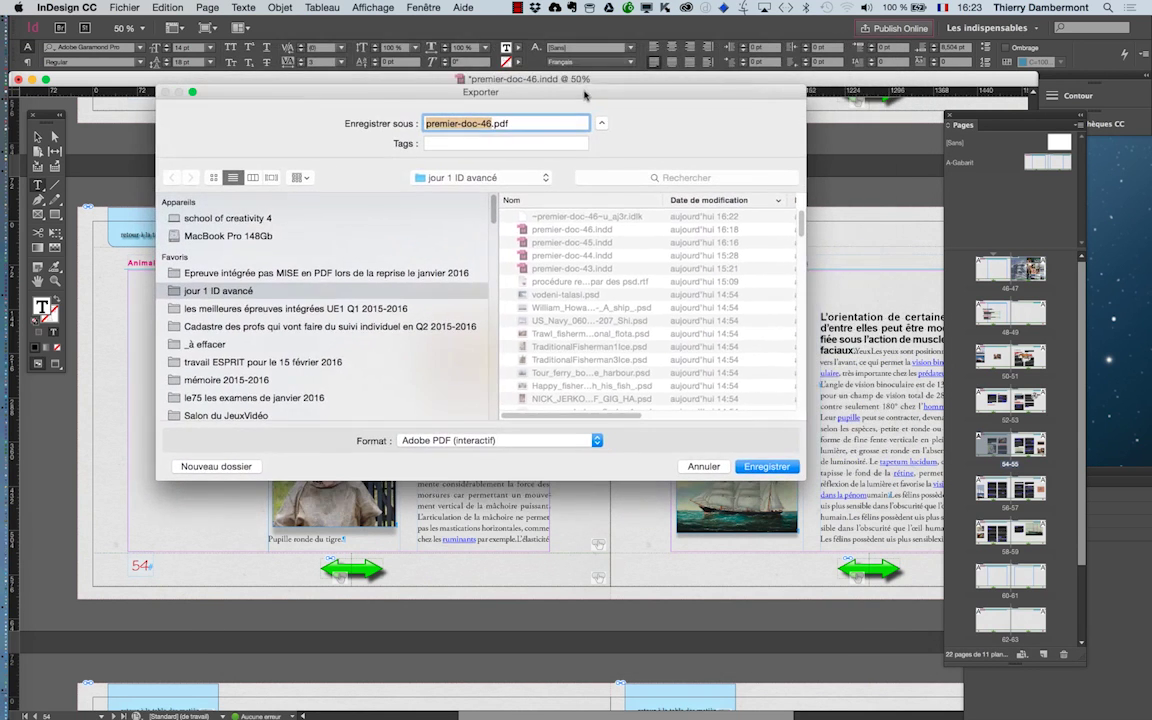
left_click(490, 442)
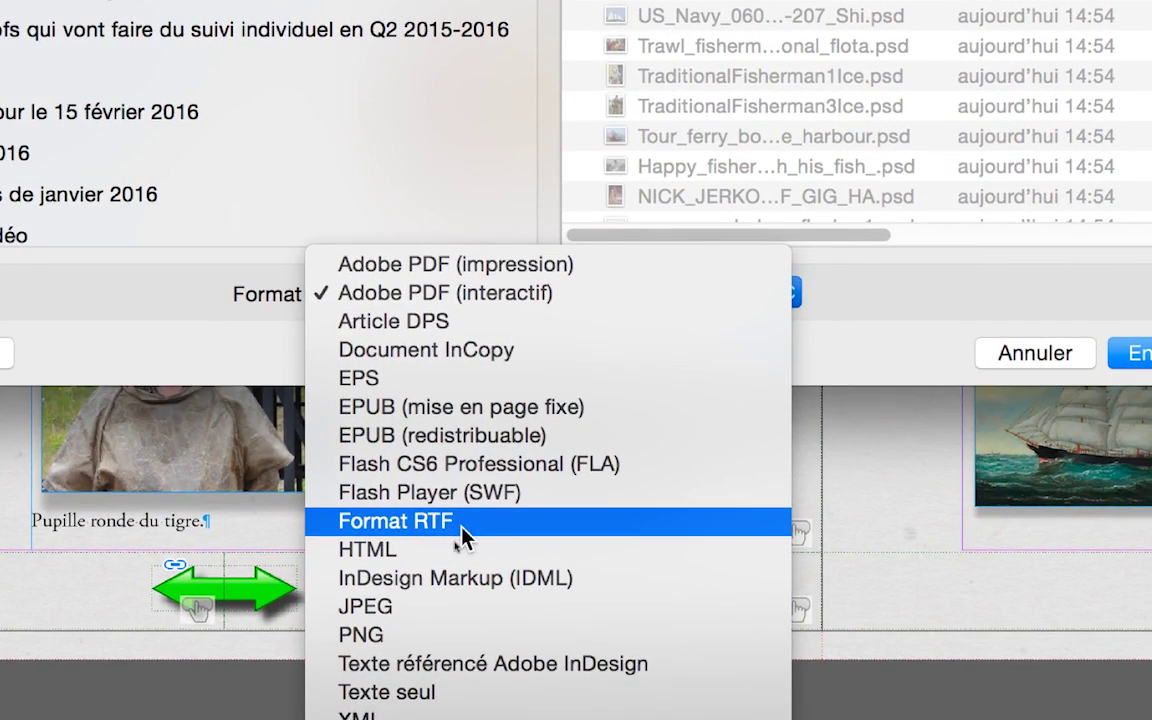
left_click(462, 537)
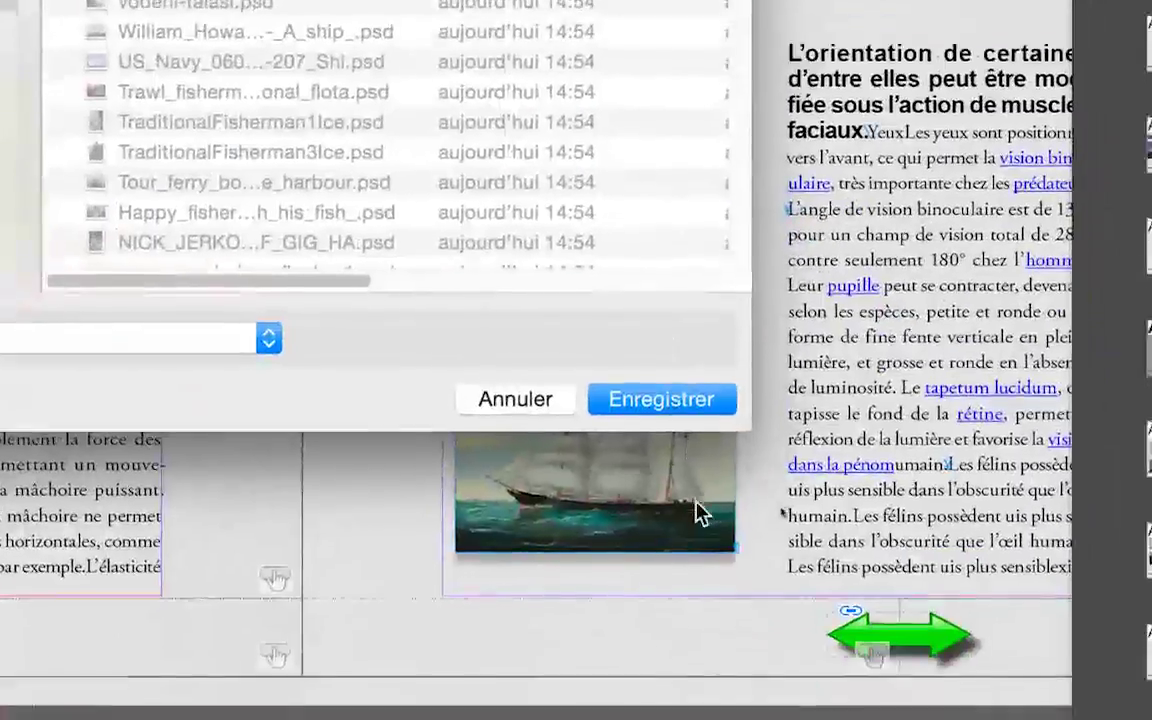
left_click(681, 408)
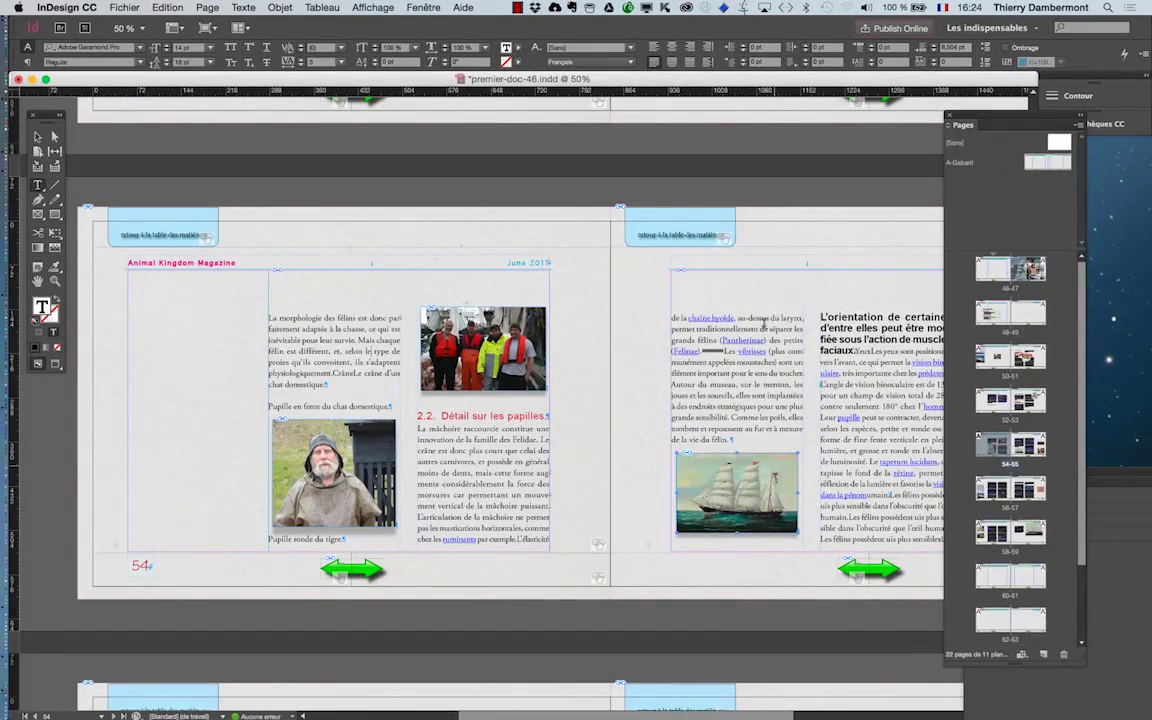
Switch to Finder, sort the jour 1 ID avancé folder by modification date, and open premier-doc-46.rtf.
key("super+Tab")
key("super+Tab")
key("super+Tab")
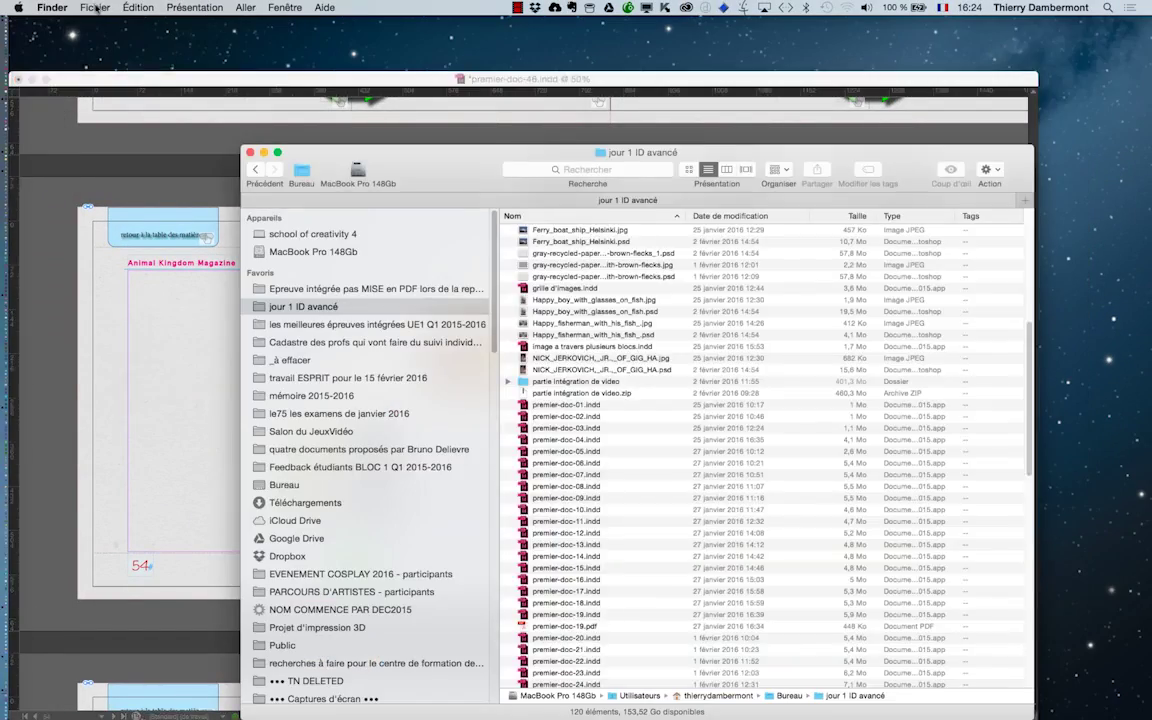
scroll(543, 228, "up", 5)
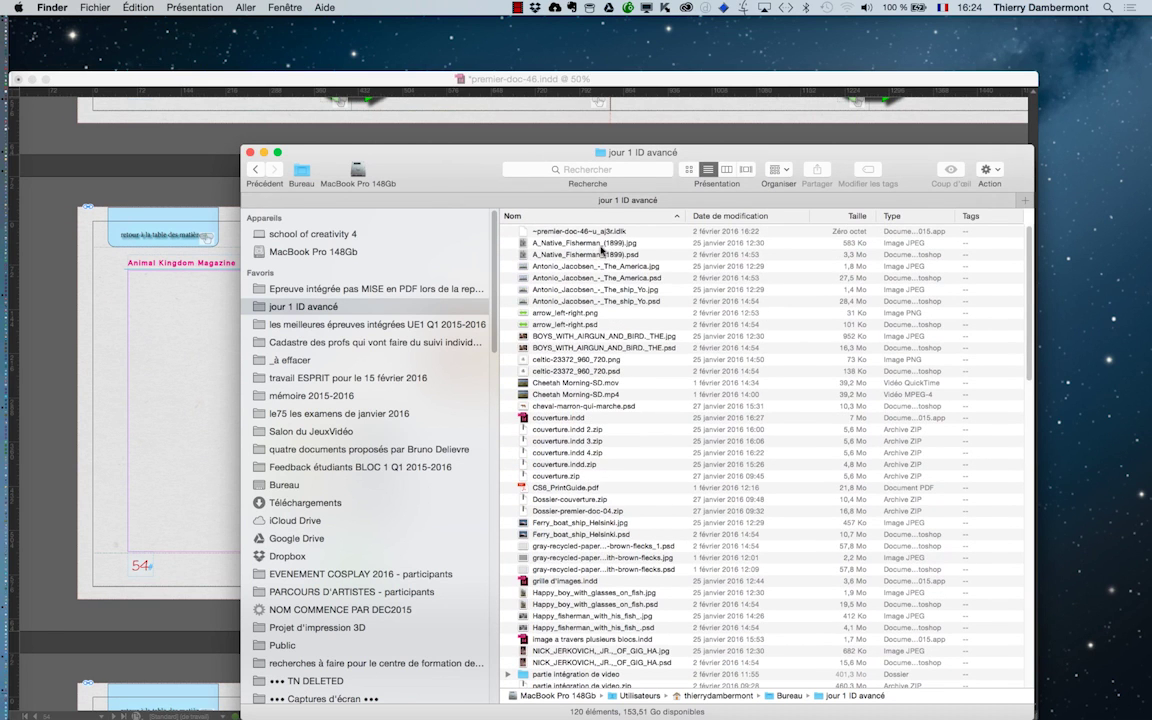
left_click(738, 217)
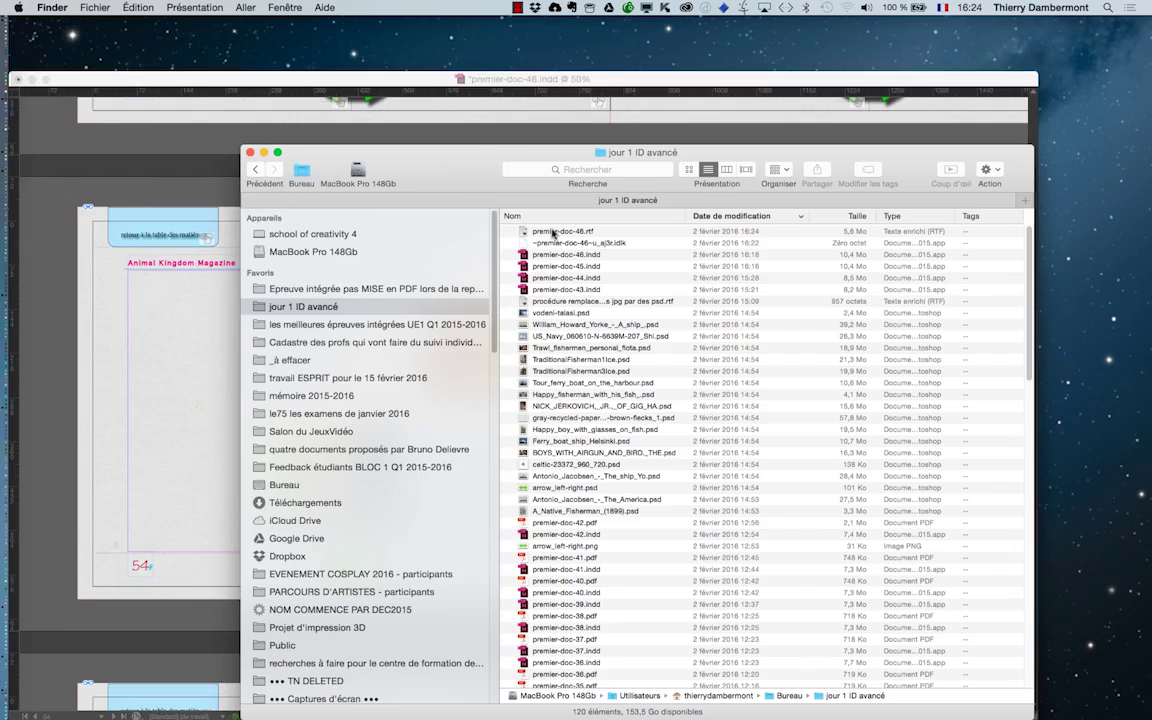
key("super+alt+h")
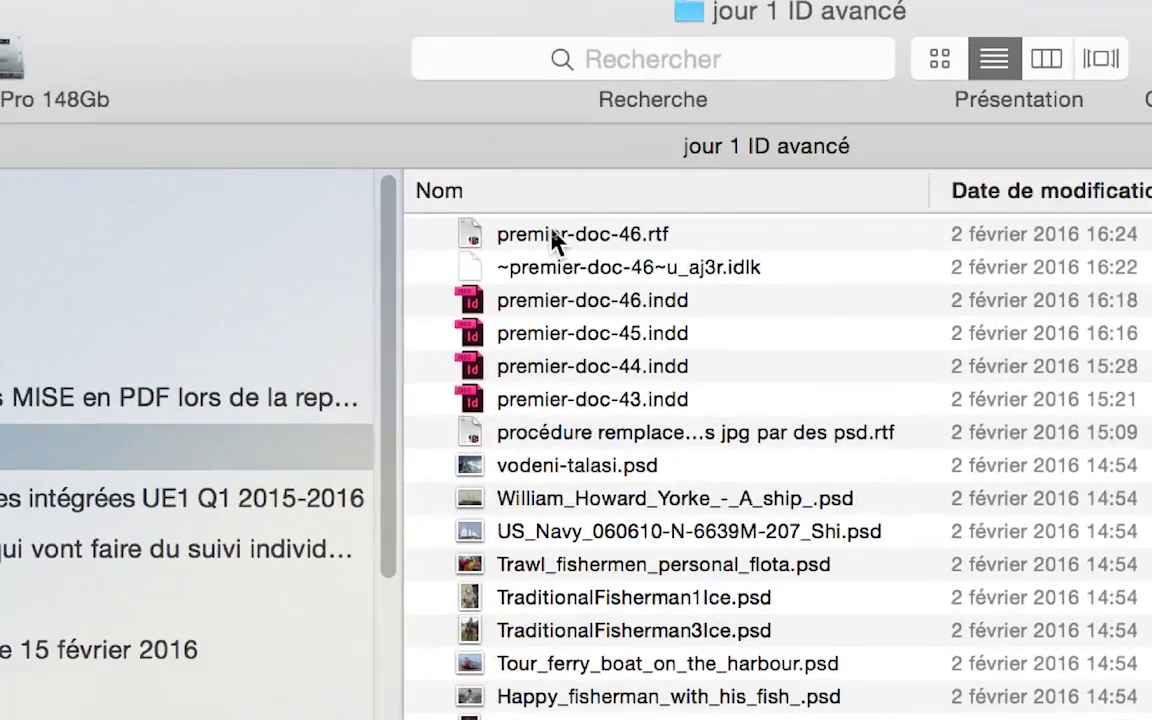
left_click(555, 235)
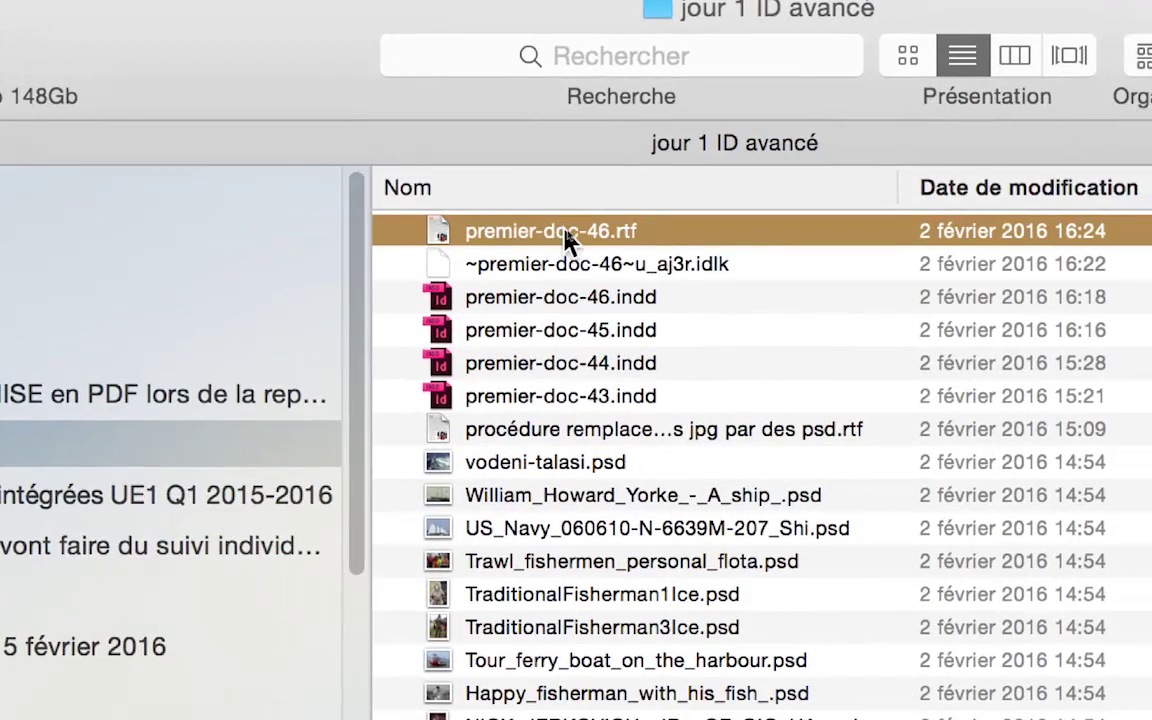
double_click(565, 240)
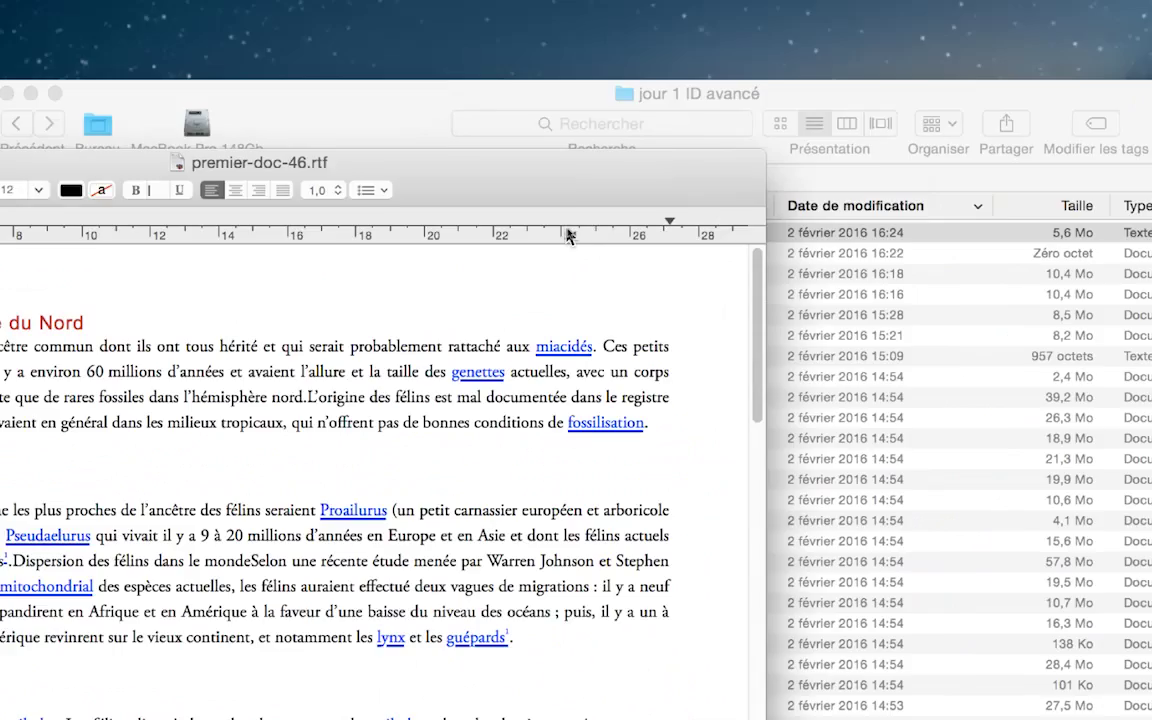
Enlarge the RTF document's window and examine the exported headings, links and body text through to the end.
left_click_drag(432, 191, 451, 61)
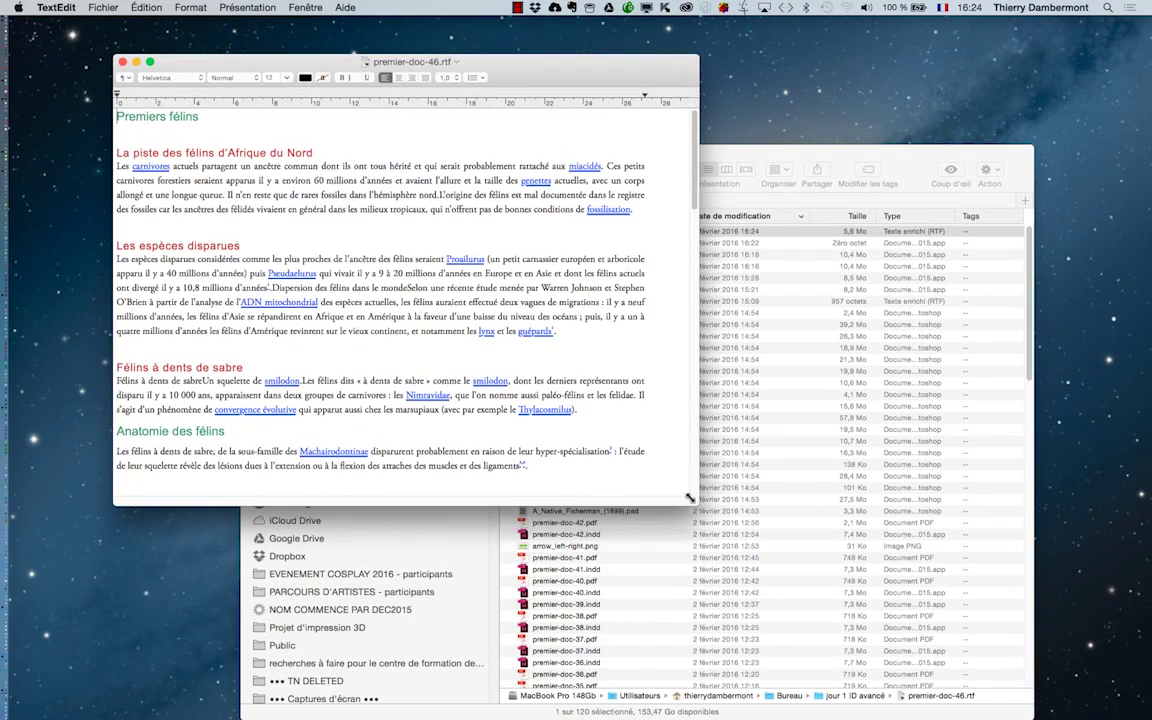
left_click_drag(689, 497, 816, 661)
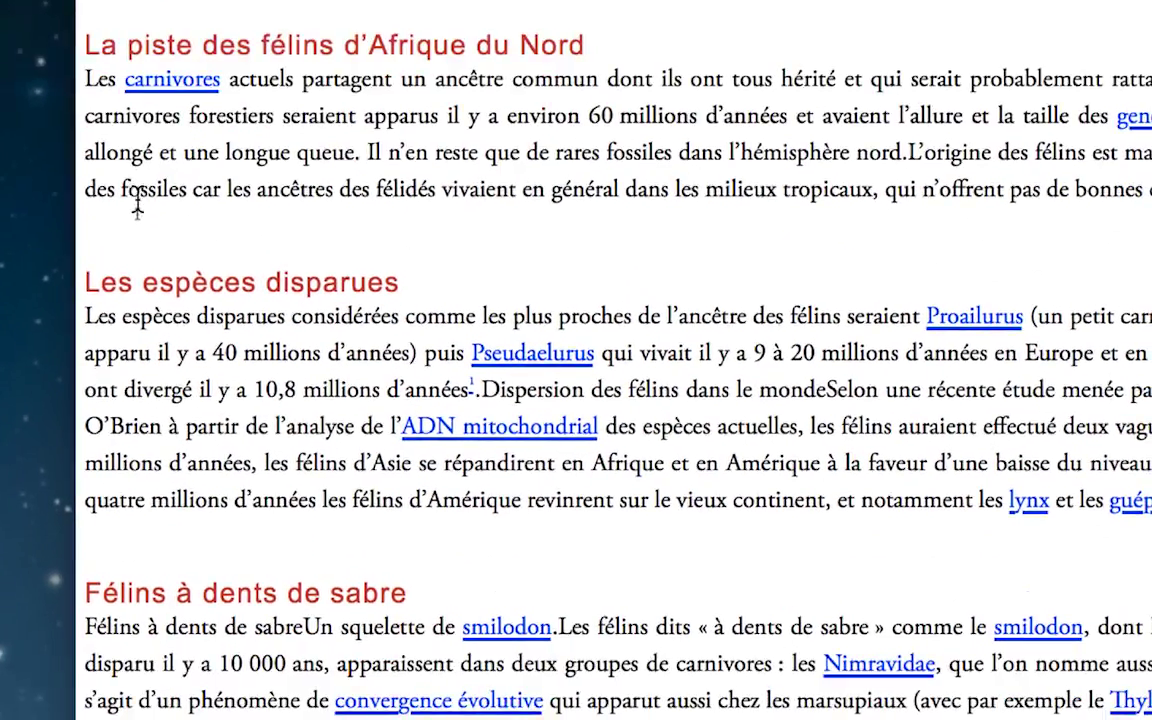
scroll(135, 207, "down", 3)
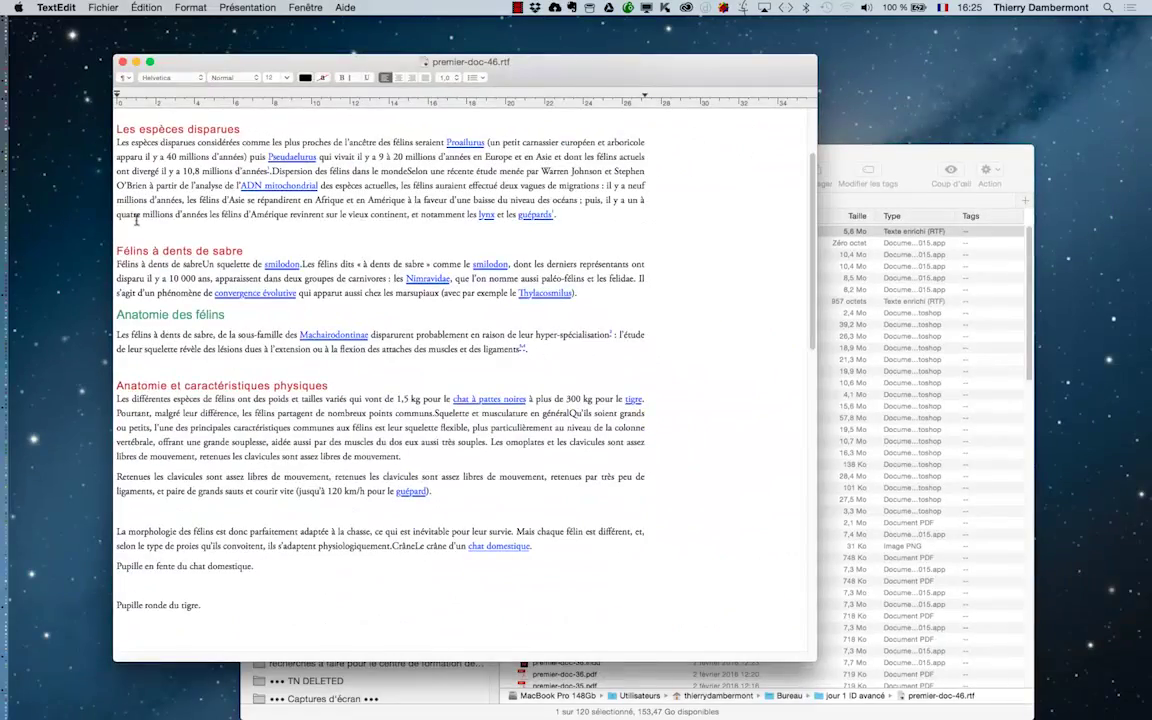
scroll(191, 357, "down", 5)
scroll(186, 345, "down", 10)
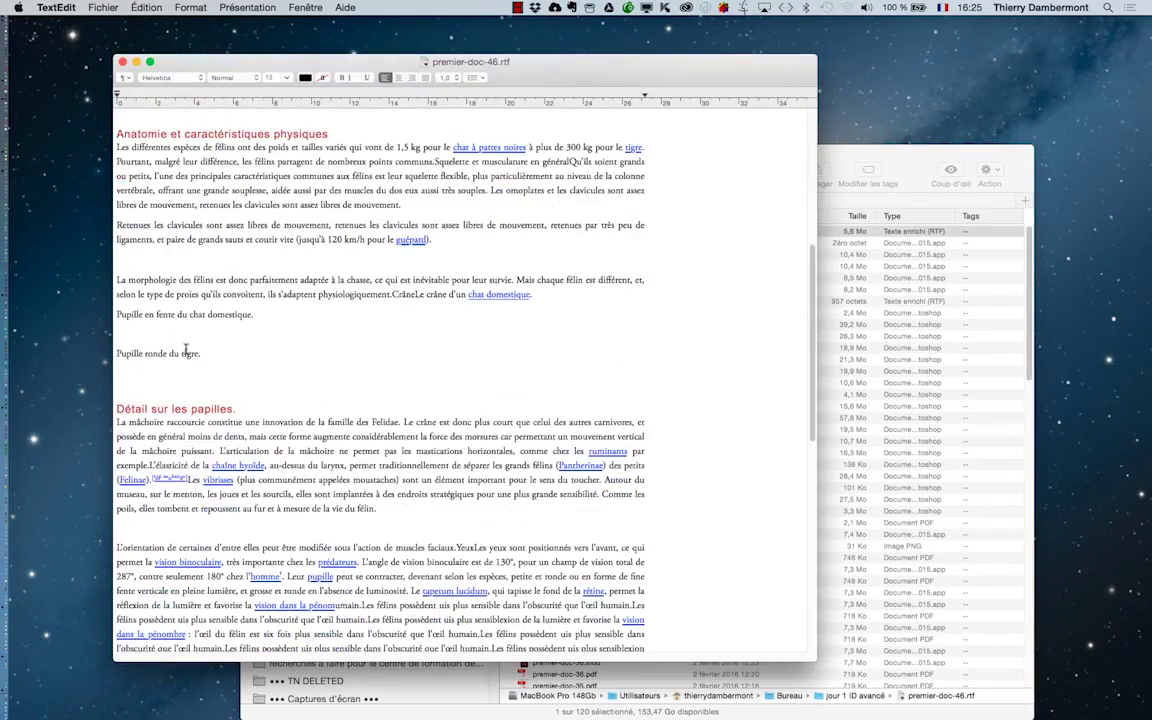
scroll(185, 350, "down", 6)
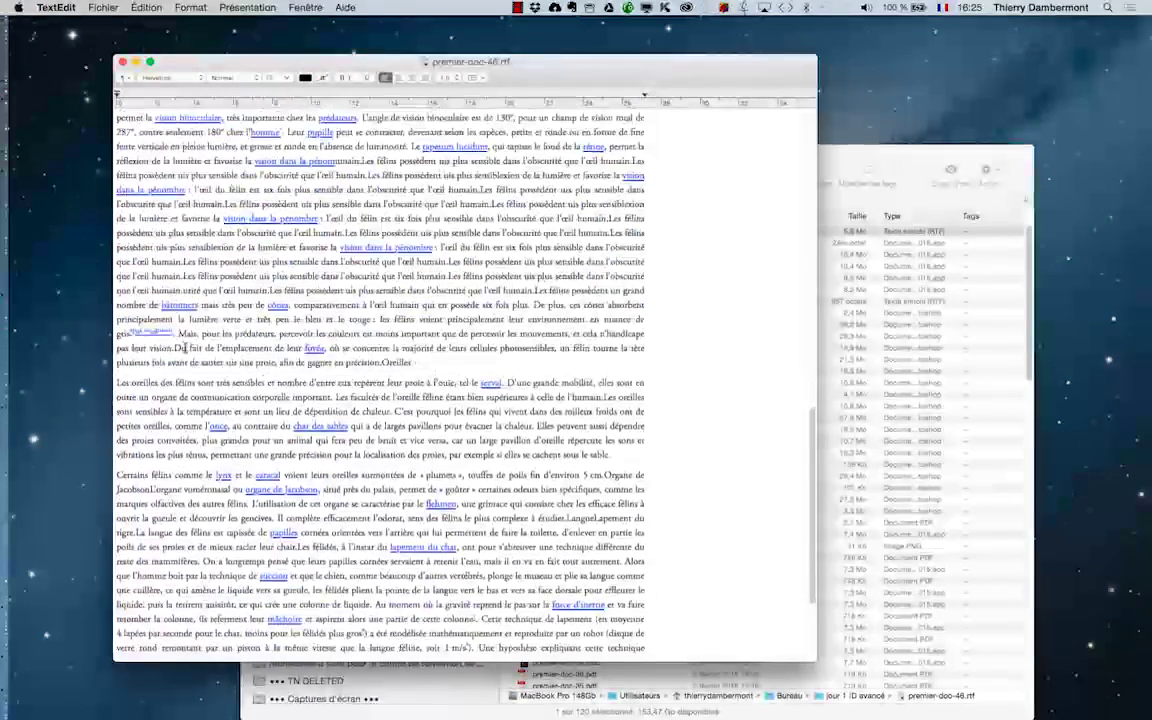
left_click(185, 348)
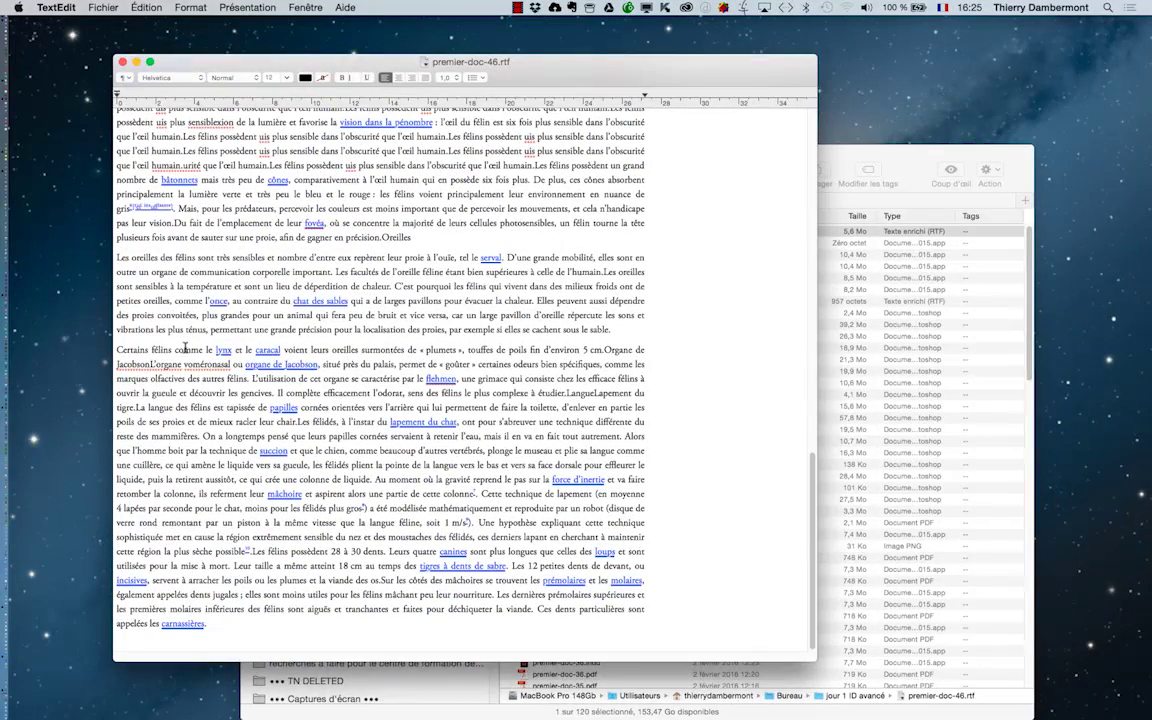
Close the exported RTF document and the jour 1 ID avancé folder window.
left_click(122, 62)
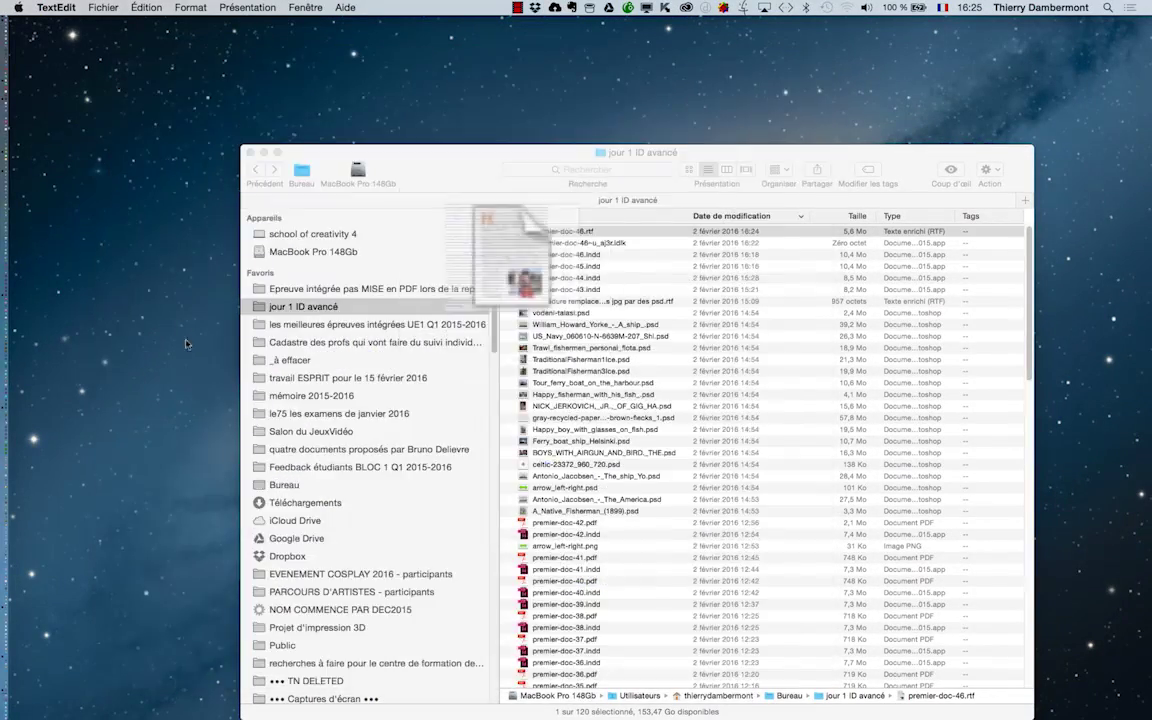
left_click(400, 166)
left_click(250, 152)
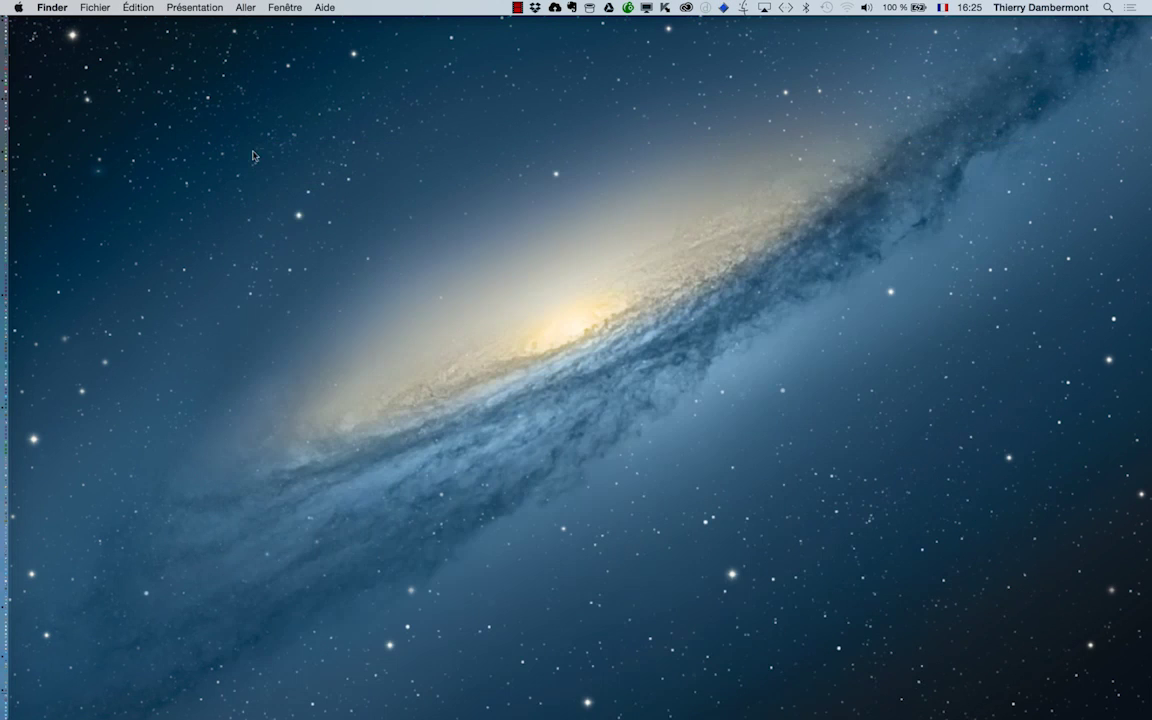
Switch to InDesign and review the file formats available for export, leaving without exporting anything.
key("super+Tab")
key("super+Tab")
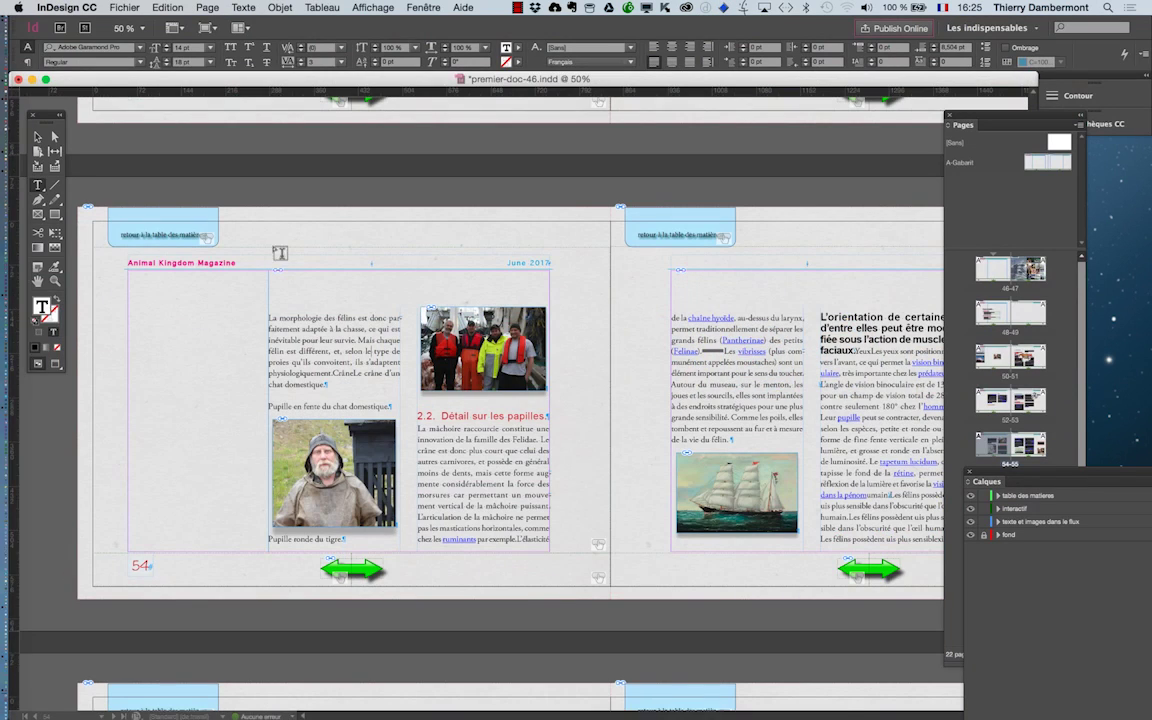
left_click(125, 7)
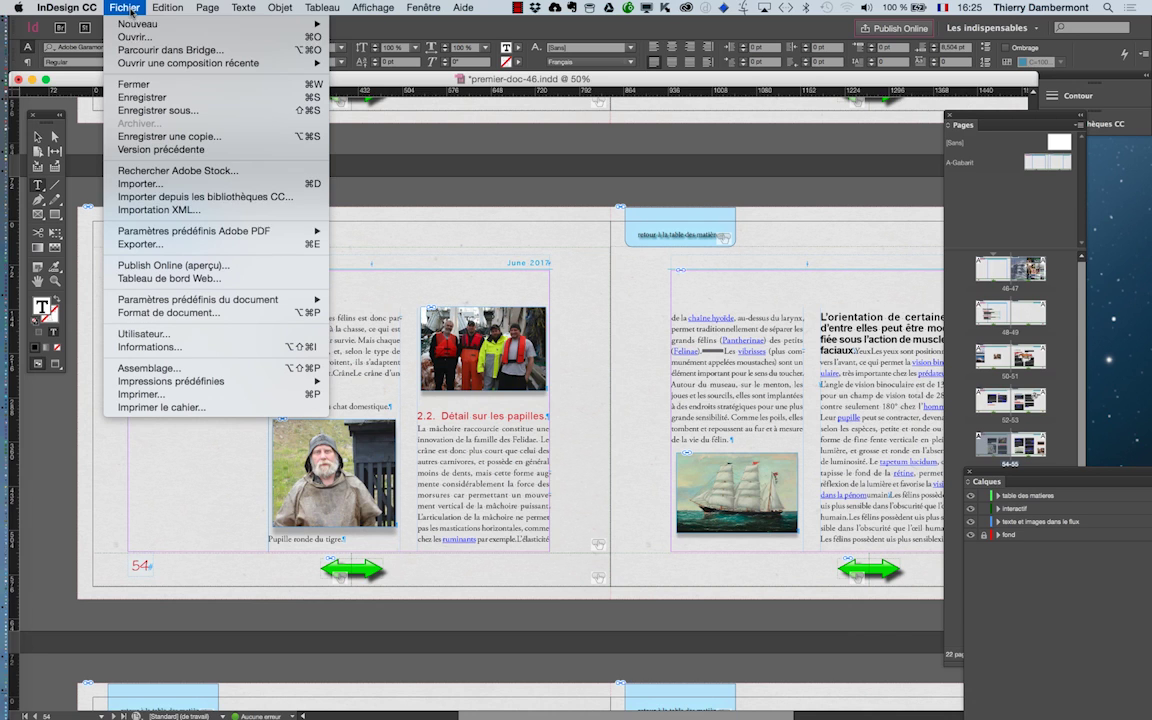
left_click(172, 245)
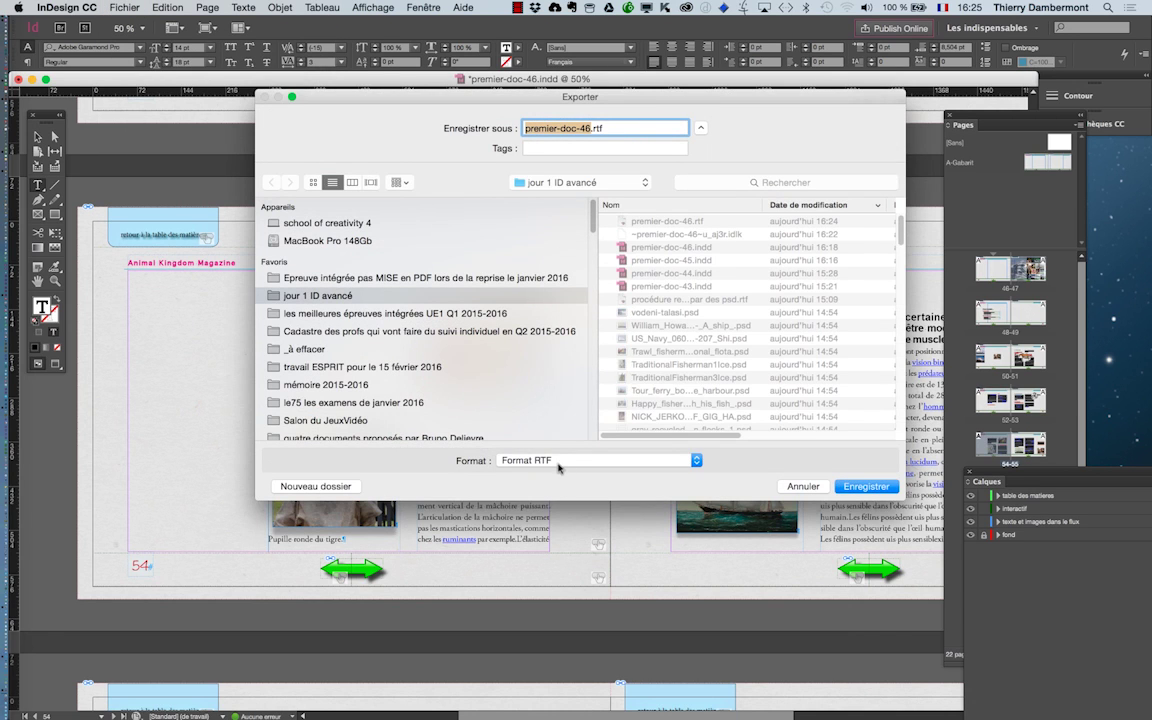
left_click(561, 461)
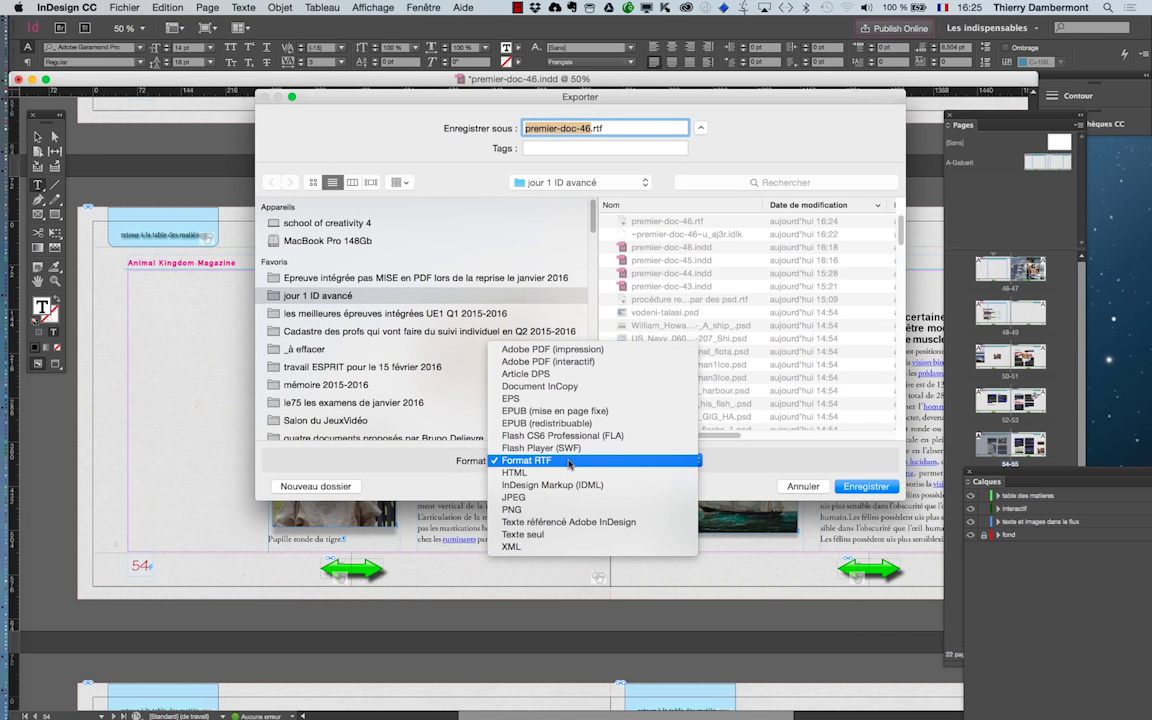
left_click(650, 460)
left_click(803, 486)
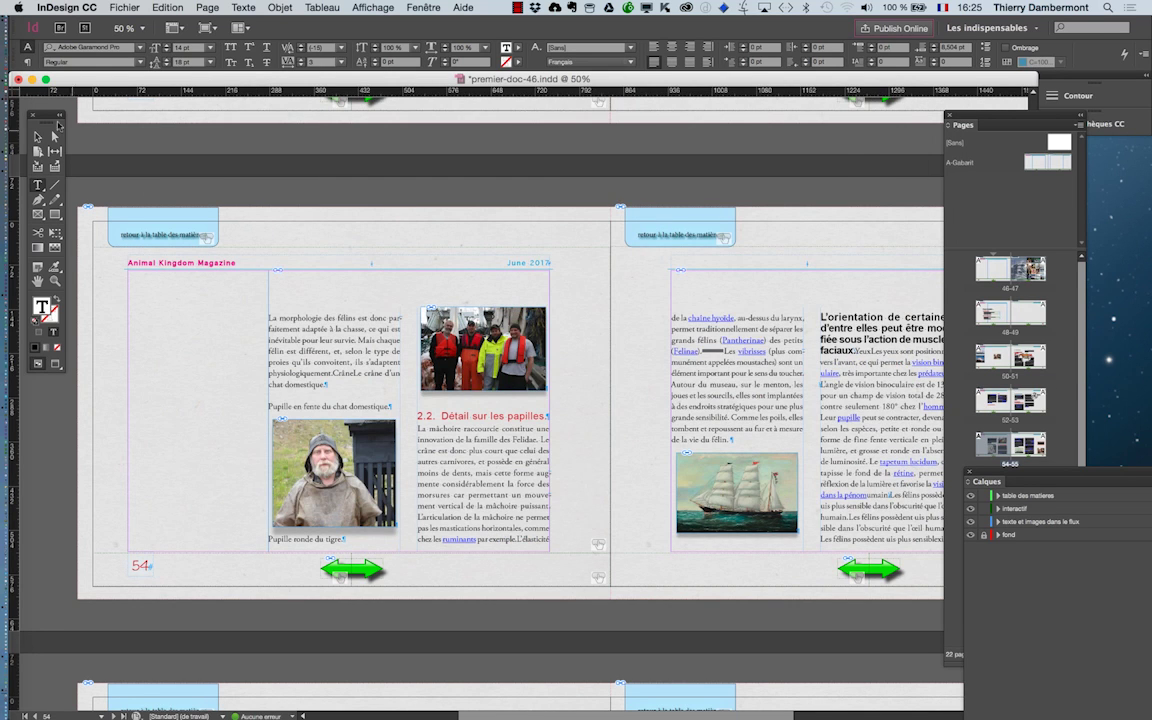
Deselect everything with the Selection tool and save the document under the new name premier-doc-47.indd.
left_click(37, 136)
left_click(172, 170)
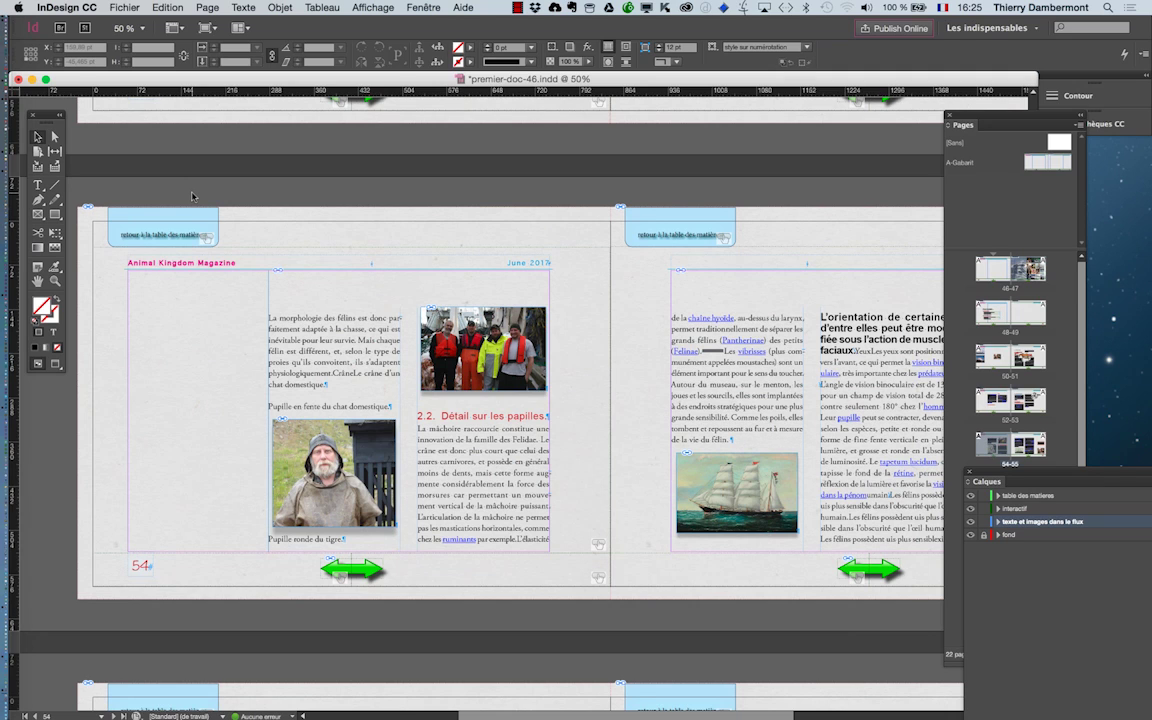
left_click(124, 7)
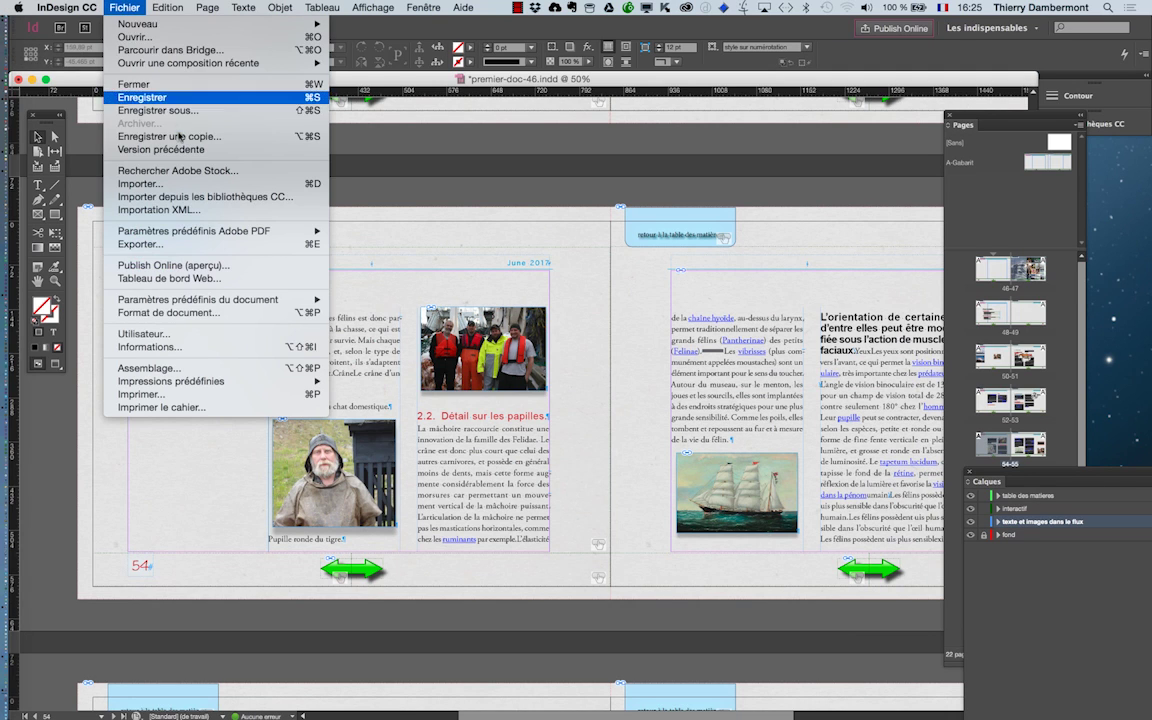
left_click(182, 112)
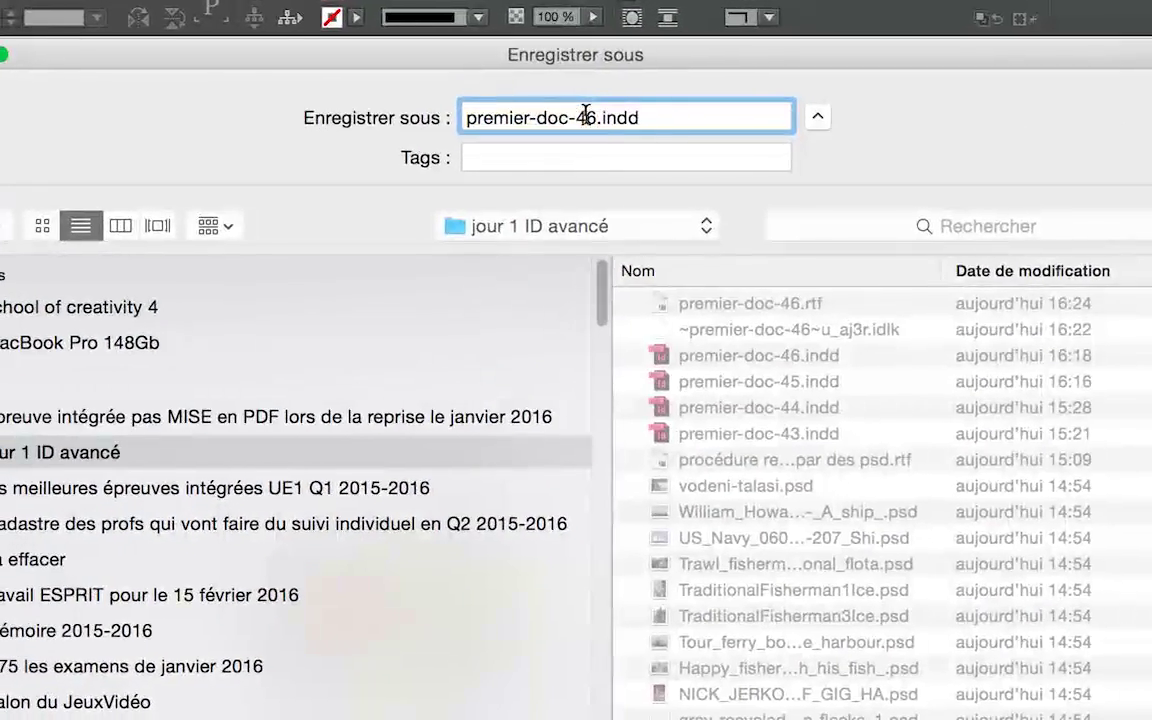
key("BackSpace")
type("7")
key("Return")
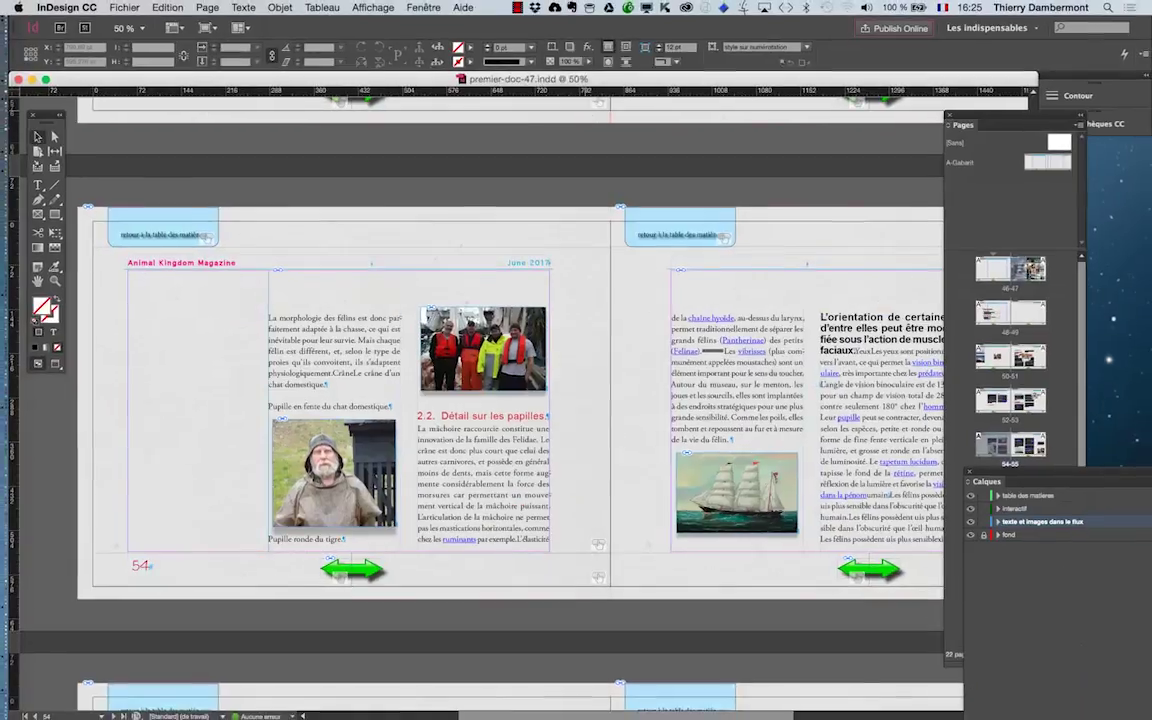
left_click(125, 7)
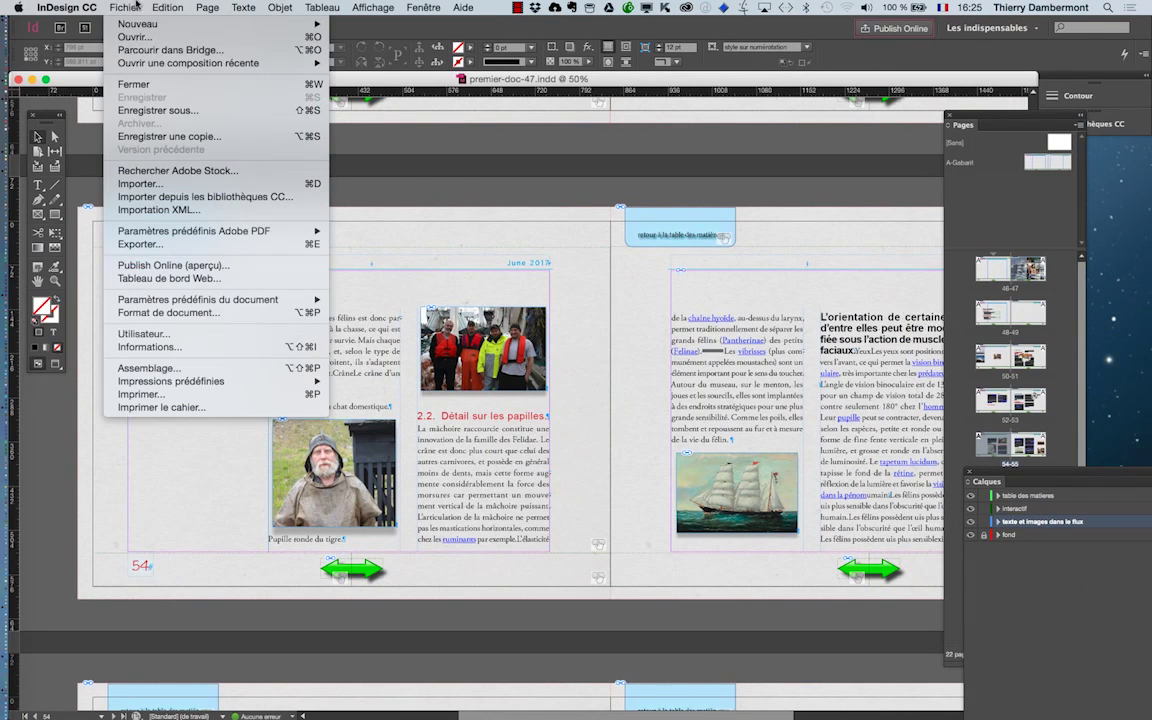
left_click(140, 244)
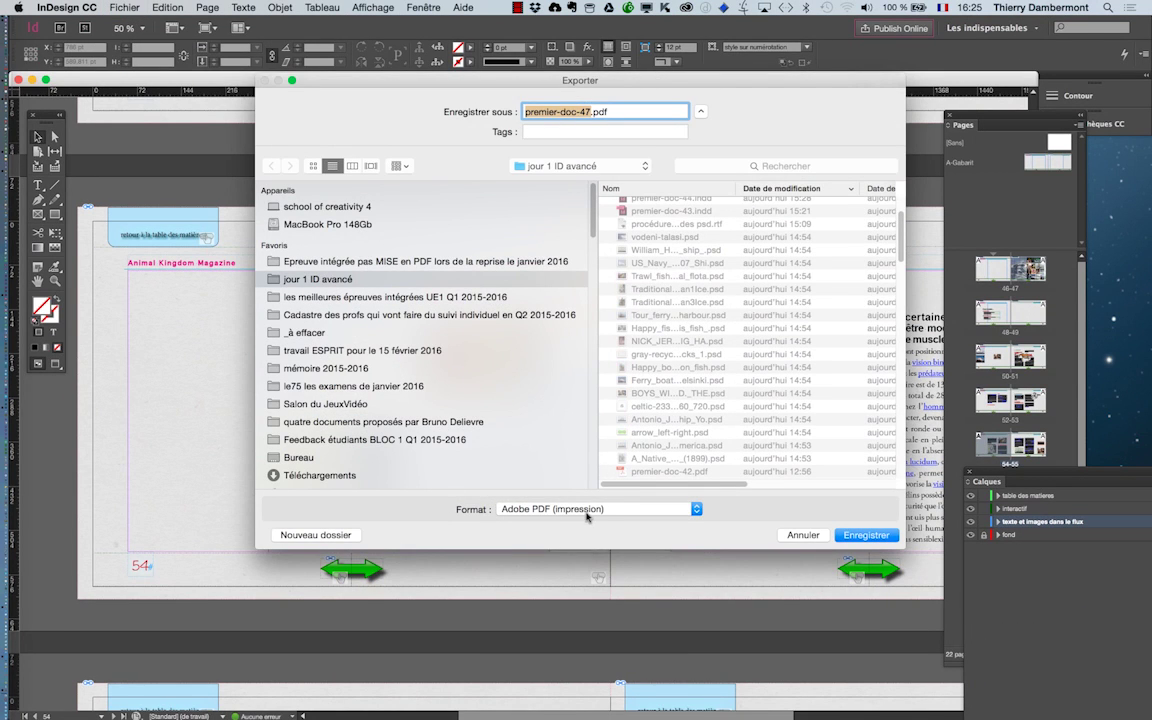
left_click(587, 510)
left_click(645, 510)
key("Escape")
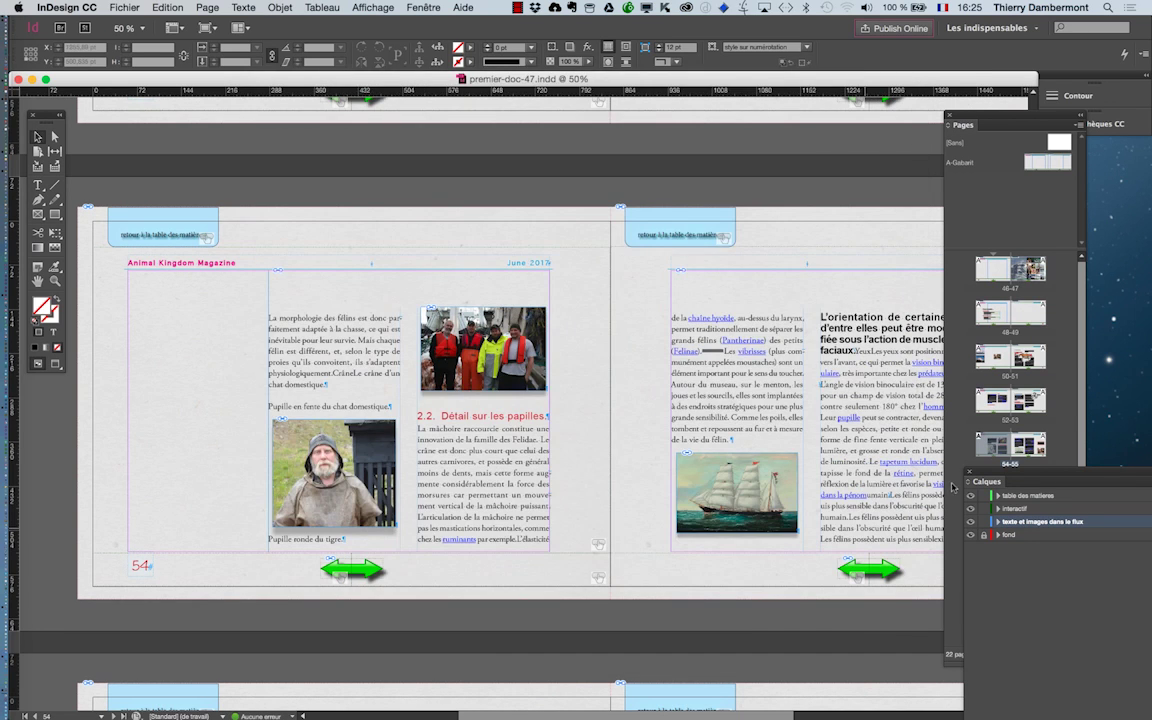
Hide the interactif layer so its return tabs and arrows are left out of the pages.
left_click_drag(986, 476, 538, 288)
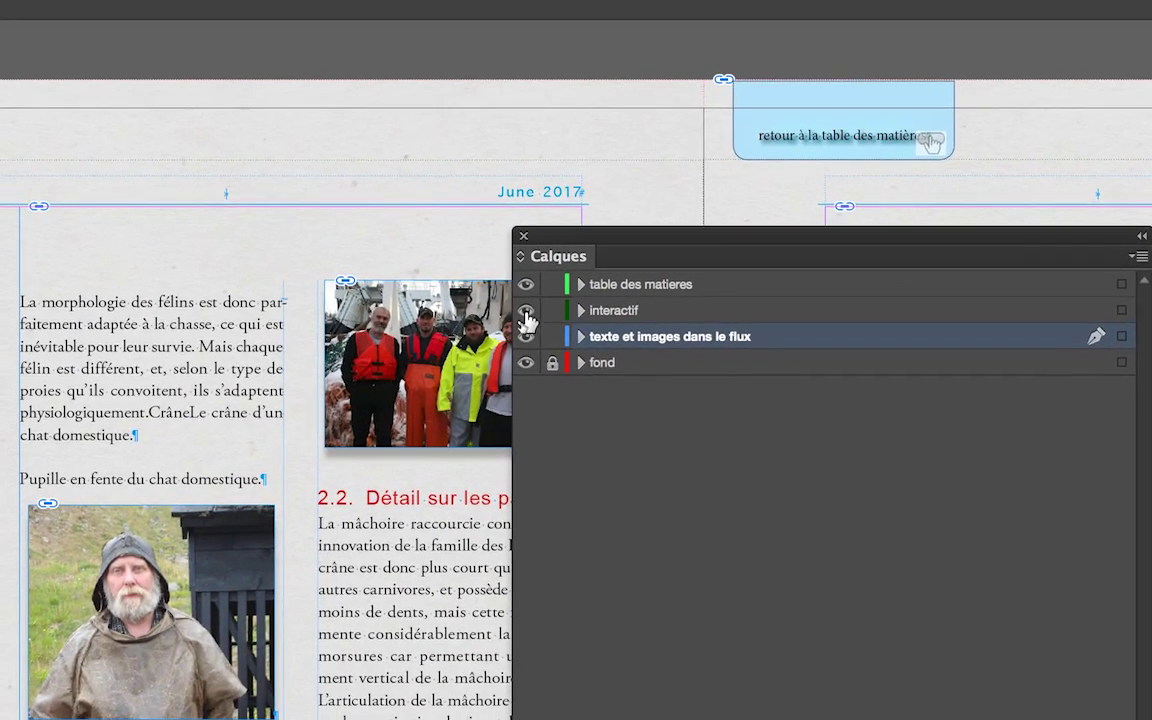
left_click(505, 345)
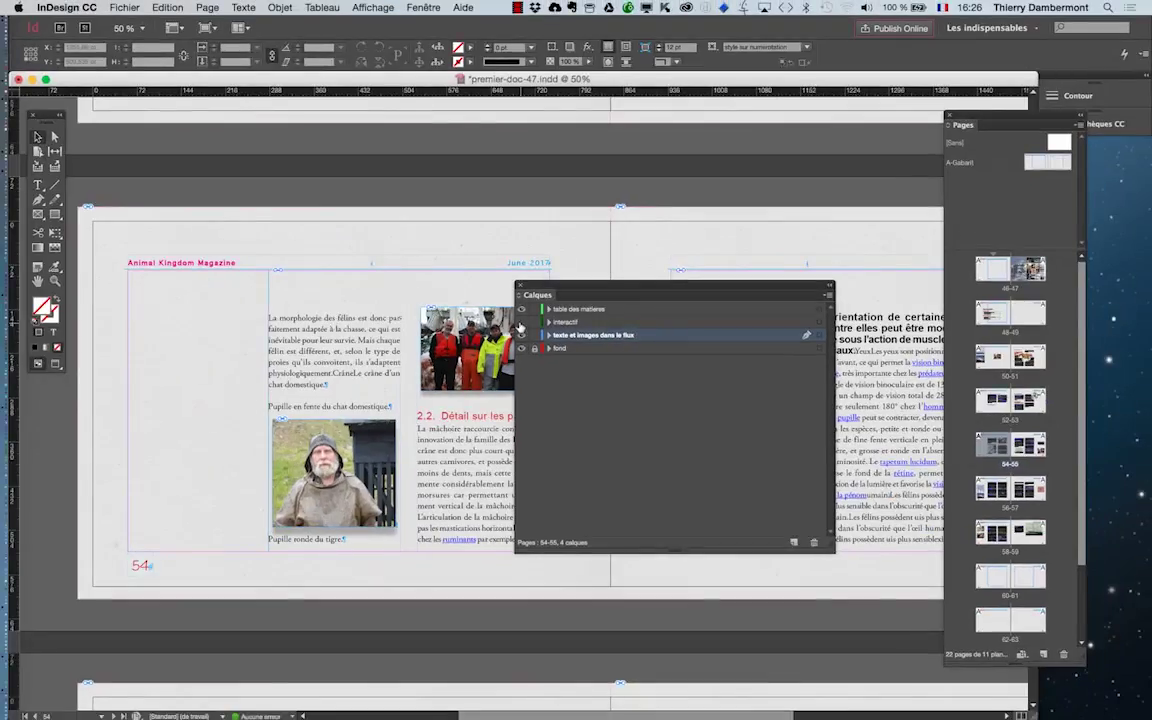
left_click_drag(540, 287, 638, 120)
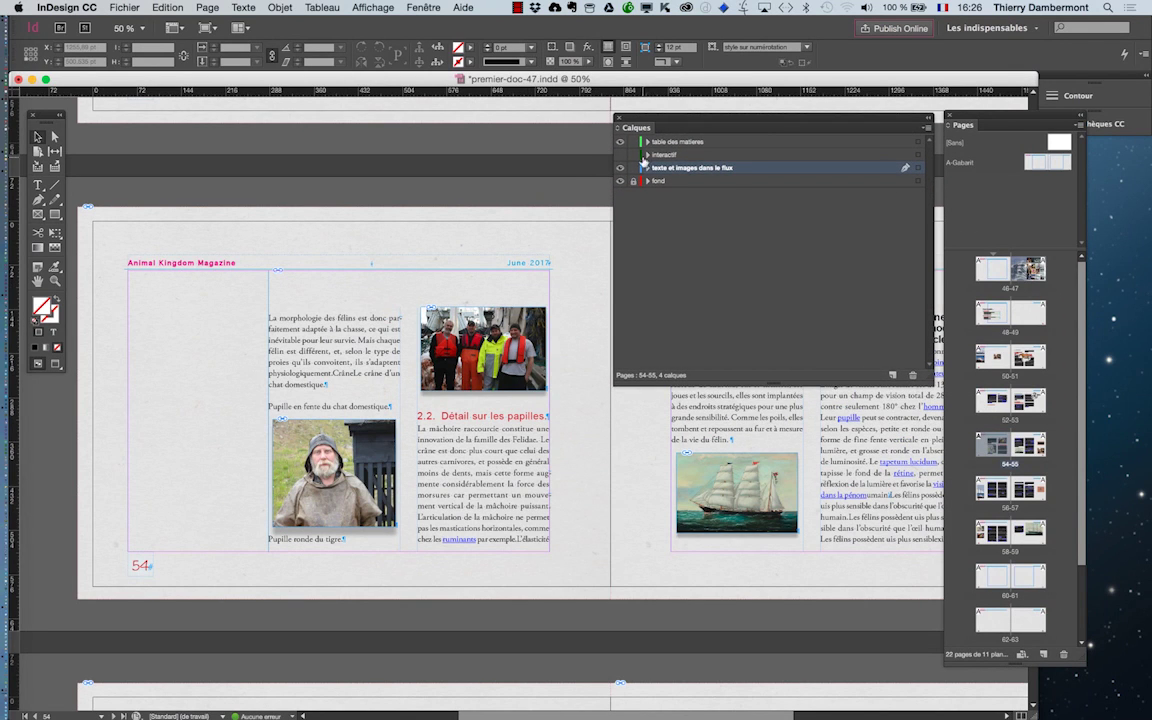
left_click(620, 155)
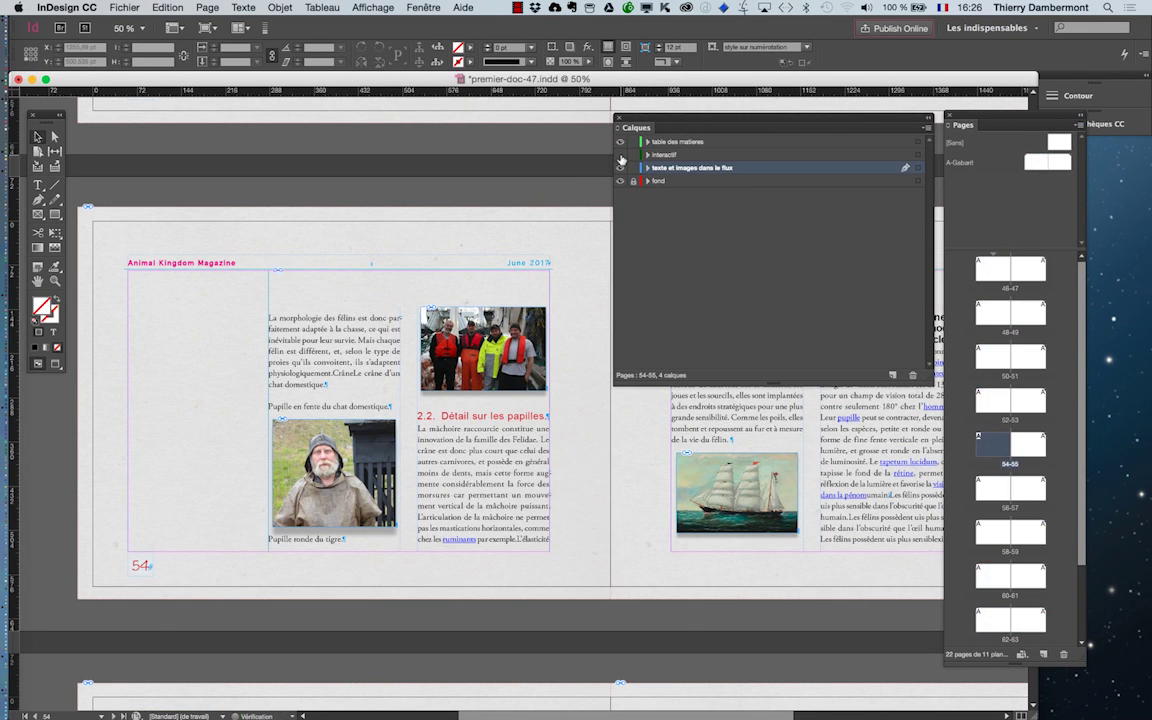
left_click(620, 156)
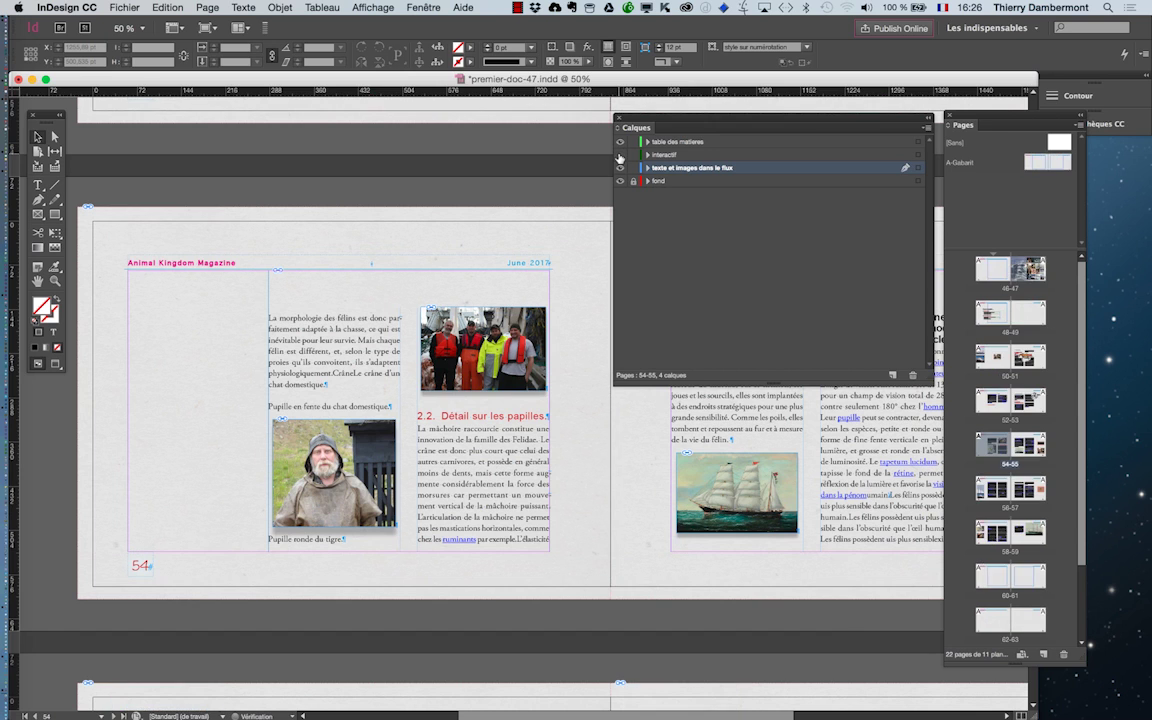
left_click_drag(638, 120, 845, 257)
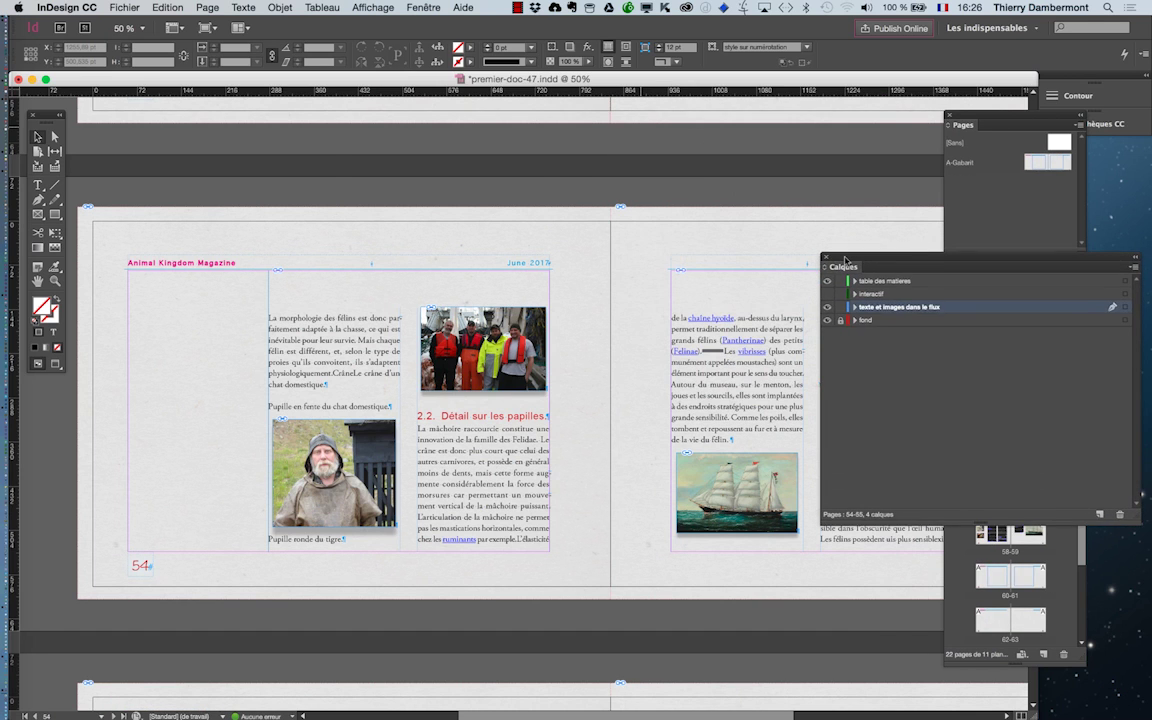
Export the document as premier-doc-47.pdf in Adobe PDF (impression) format with the [Qualité supérieure] preset, checking the marks, compression and advanced settings.
left_click(124, 7)
left_click(140, 244)
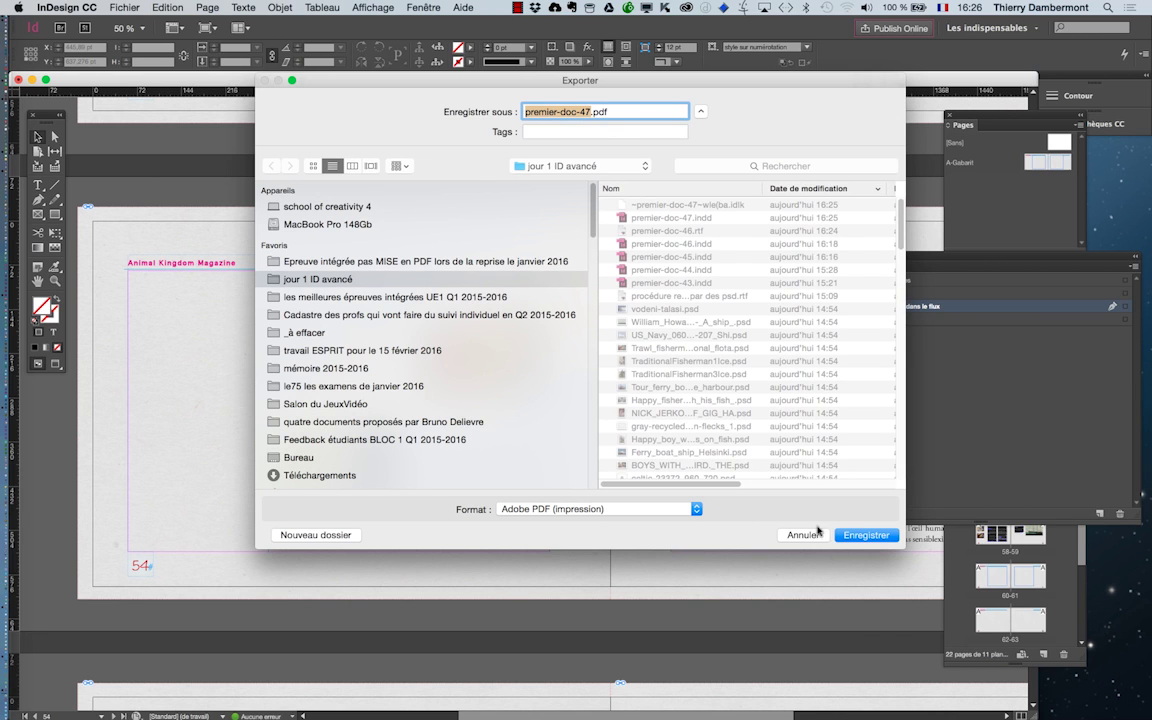
key("Return")
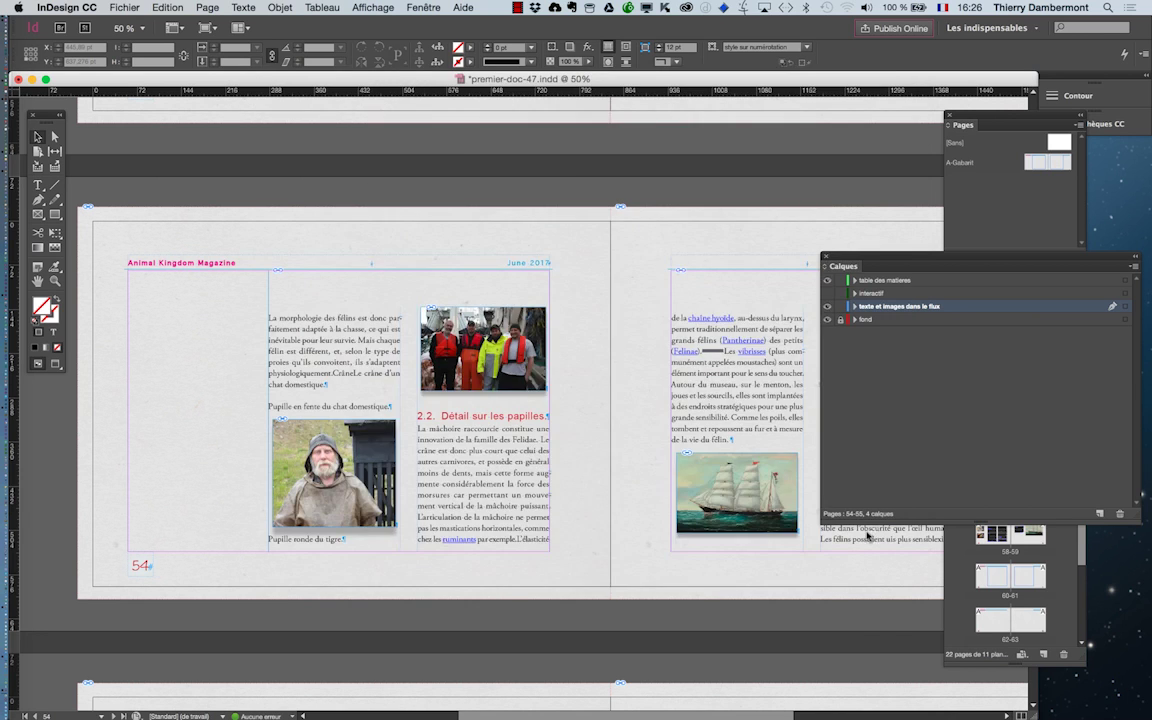
left_click(369, 226)
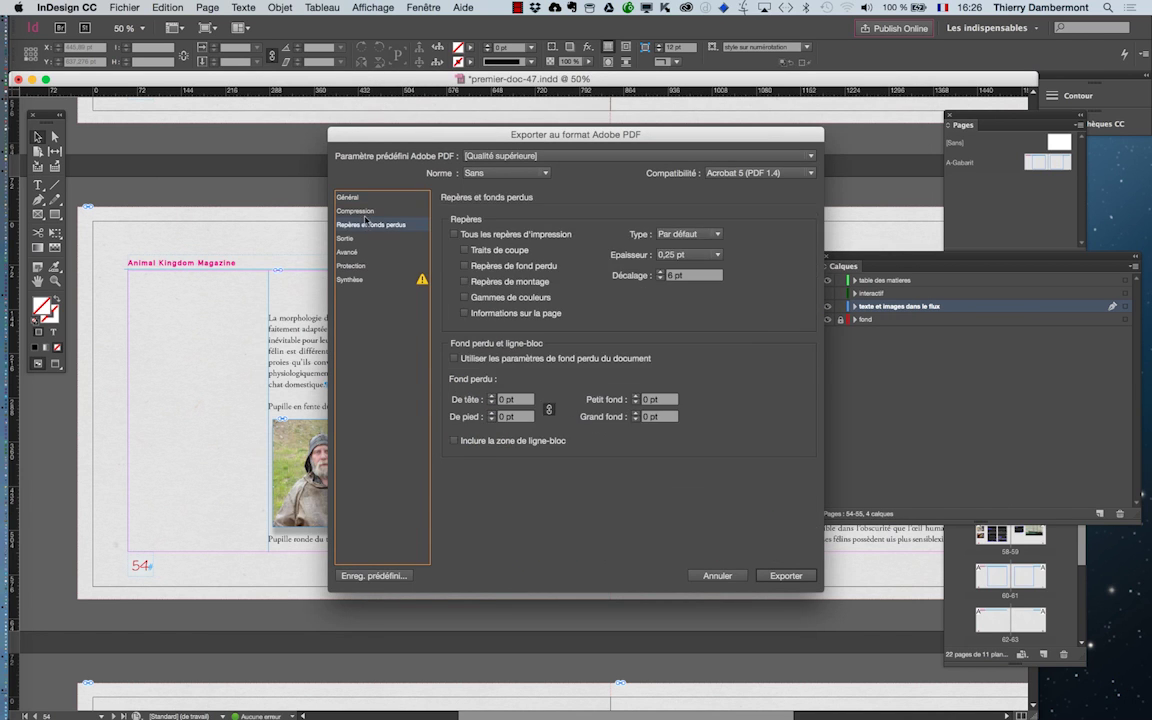
left_click(366, 212)
left_click(364, 252)
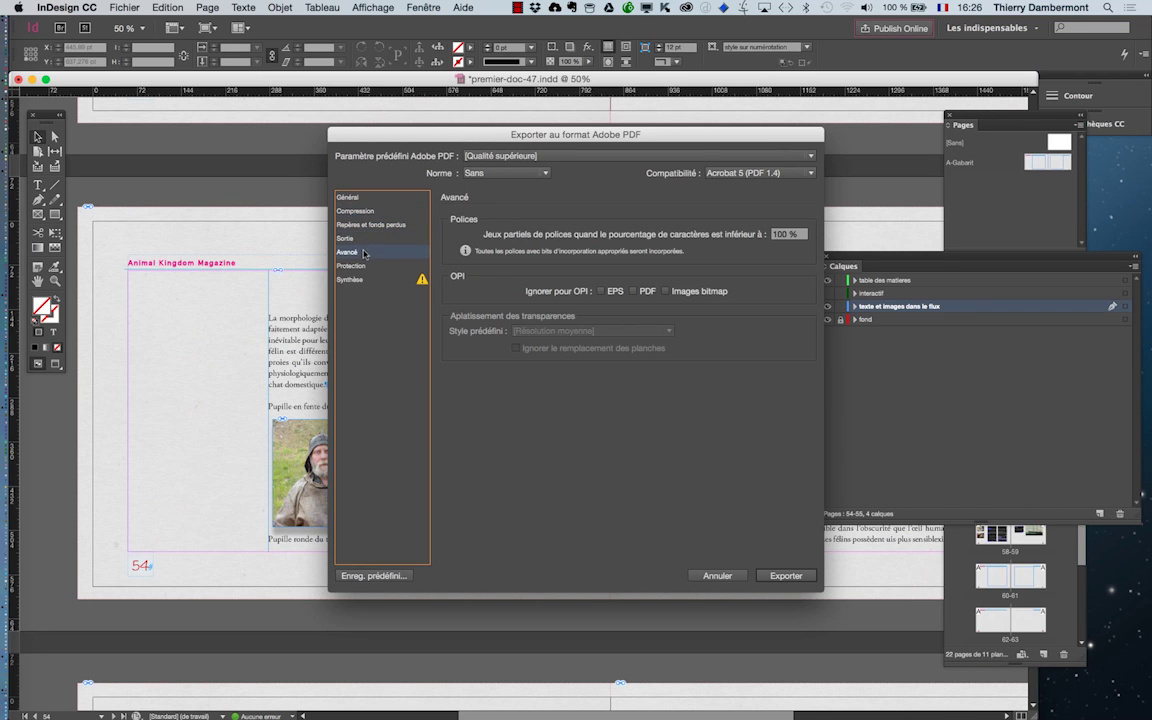
left_click(786, 576)
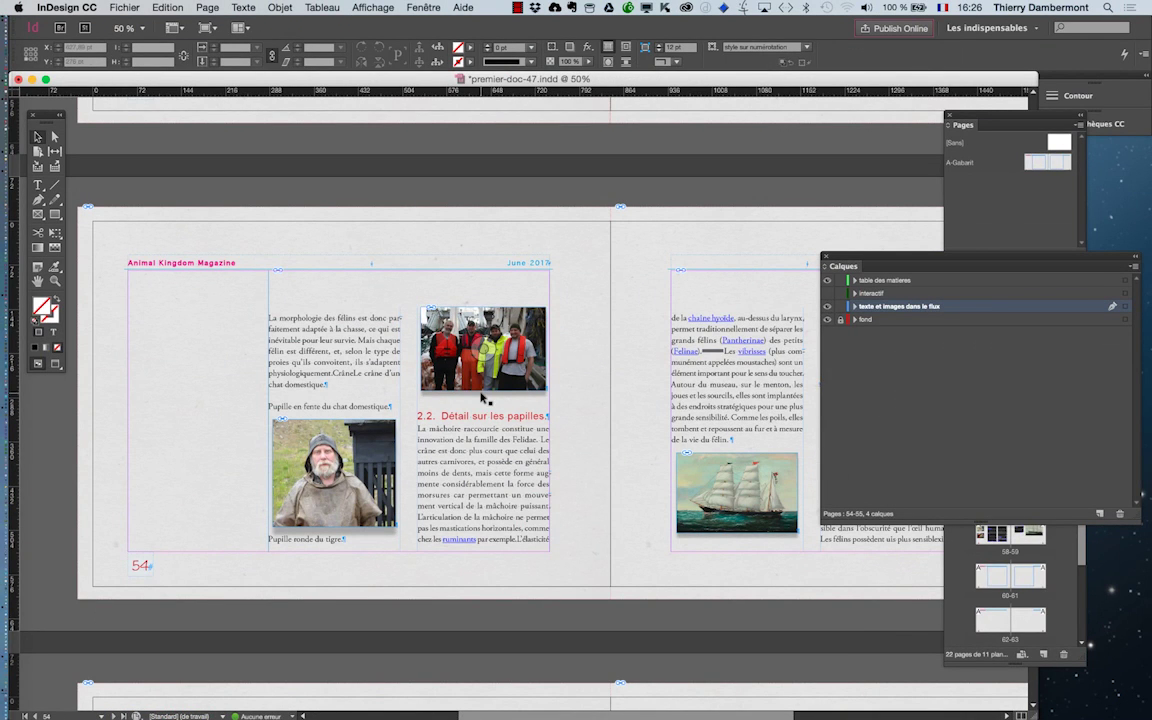
Switch to Finder, browse to the jour 1 ID avancé folder in a new window and open premier-doc-47.pdf.
key("super+Tab")
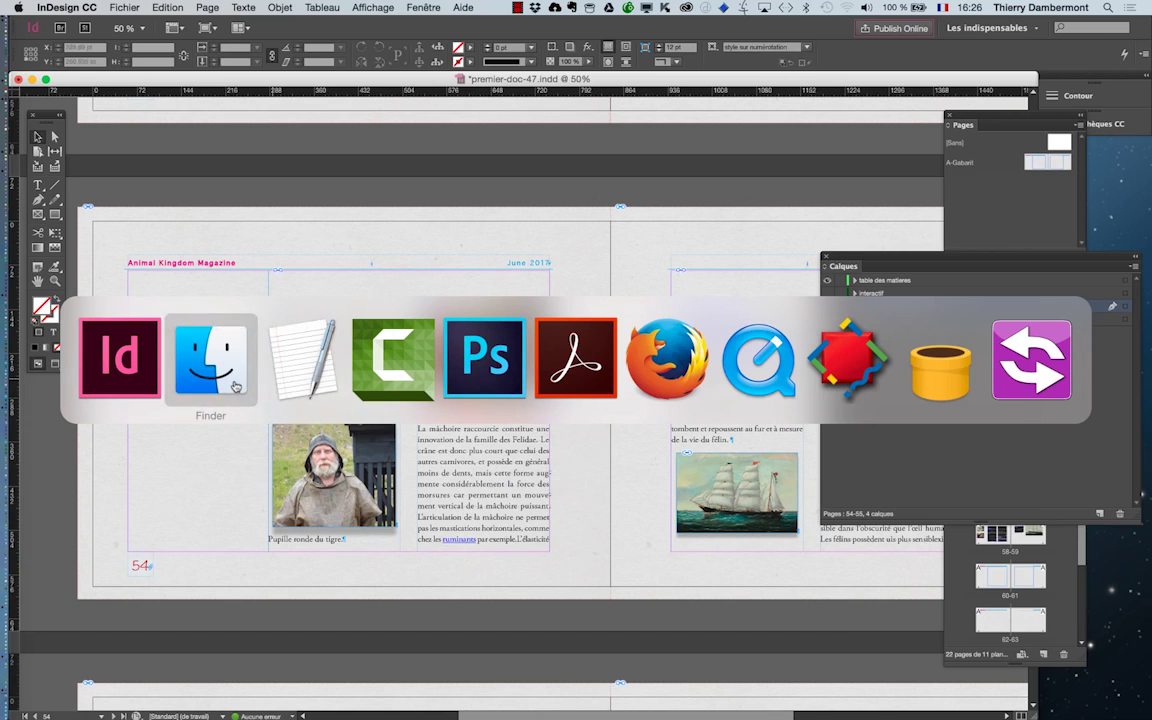
left_click(218, 350)
left_click(95, 7)
left_click(135, 24)
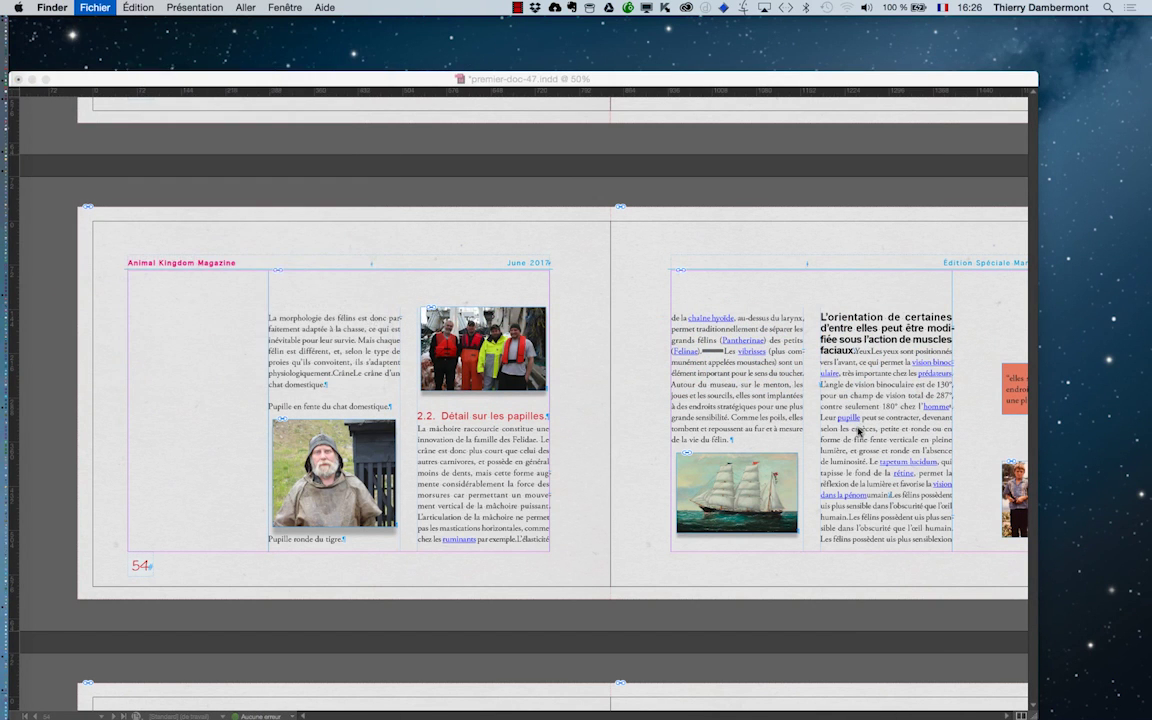
left_click(190, 415)
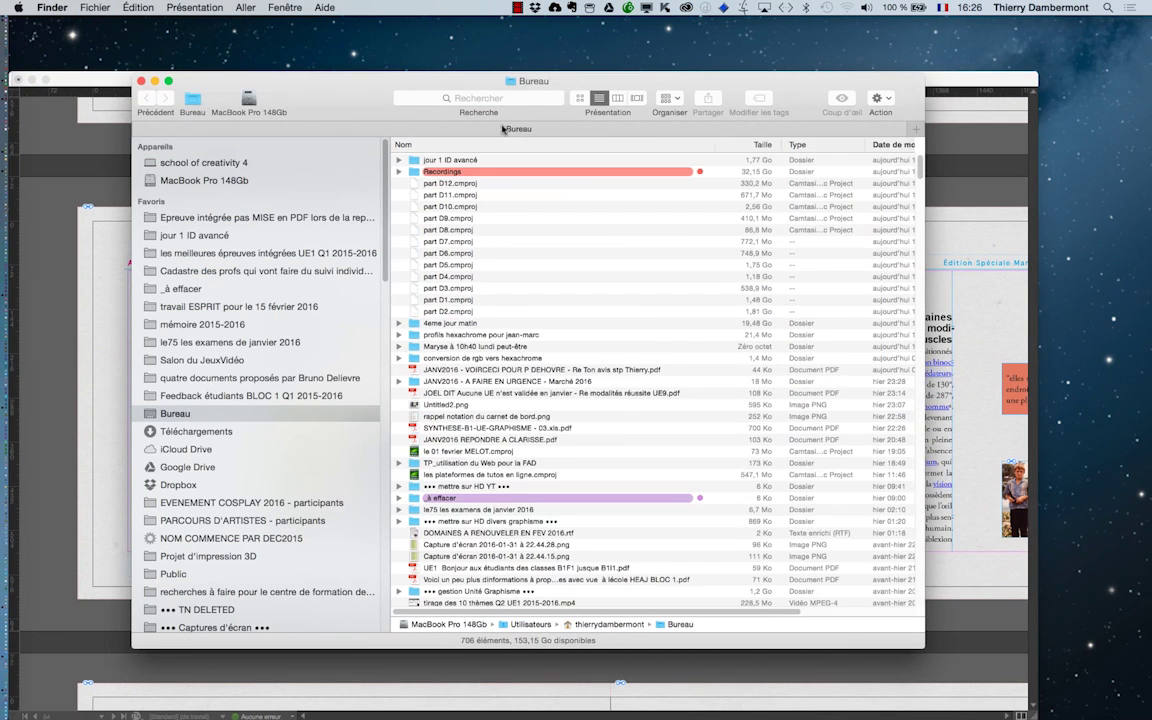
left_click(190, 233)
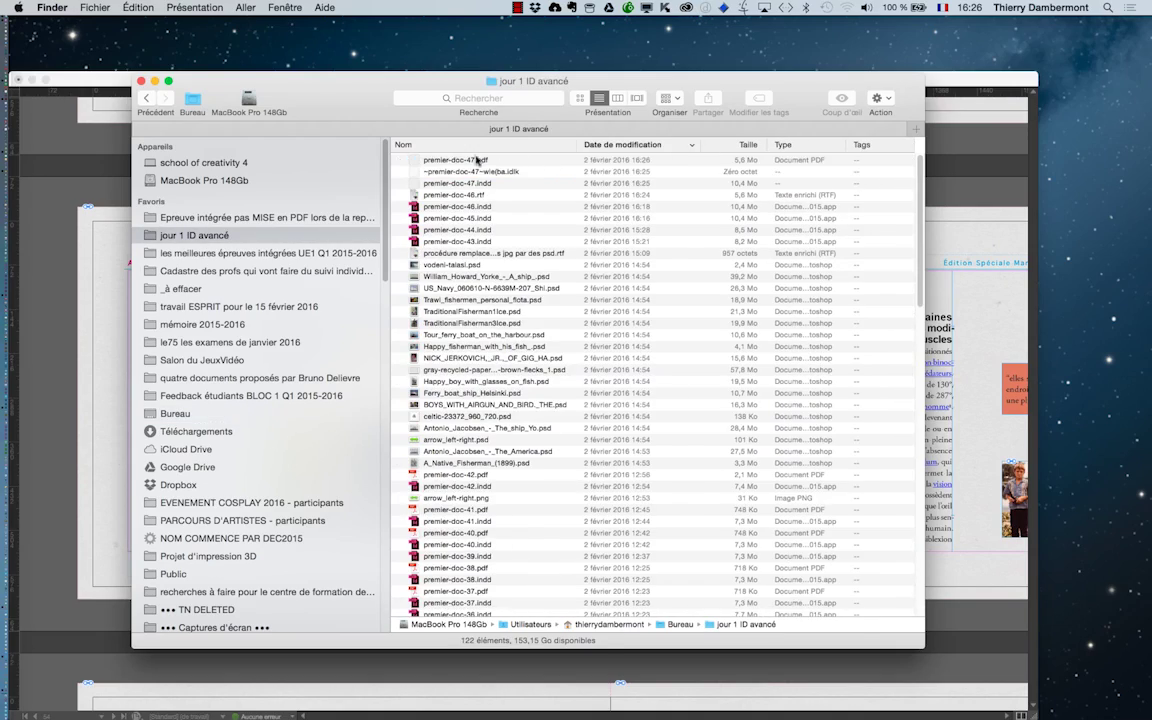
left_click(445, 160)
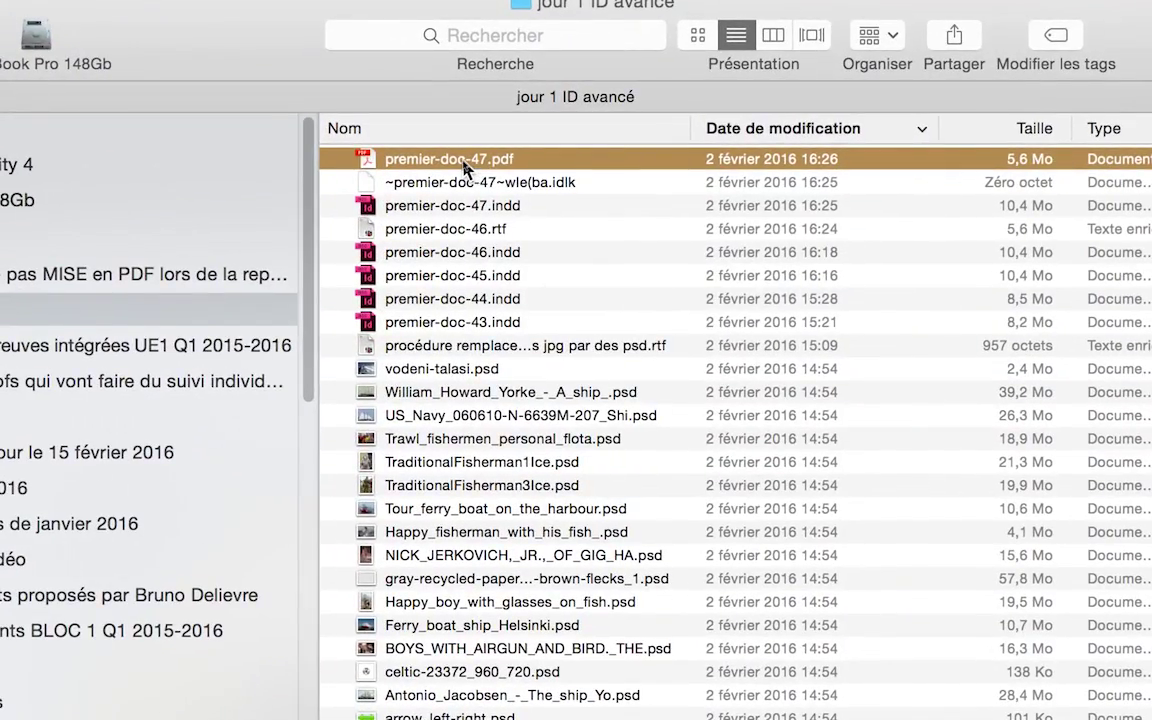
double_click(450, 162)
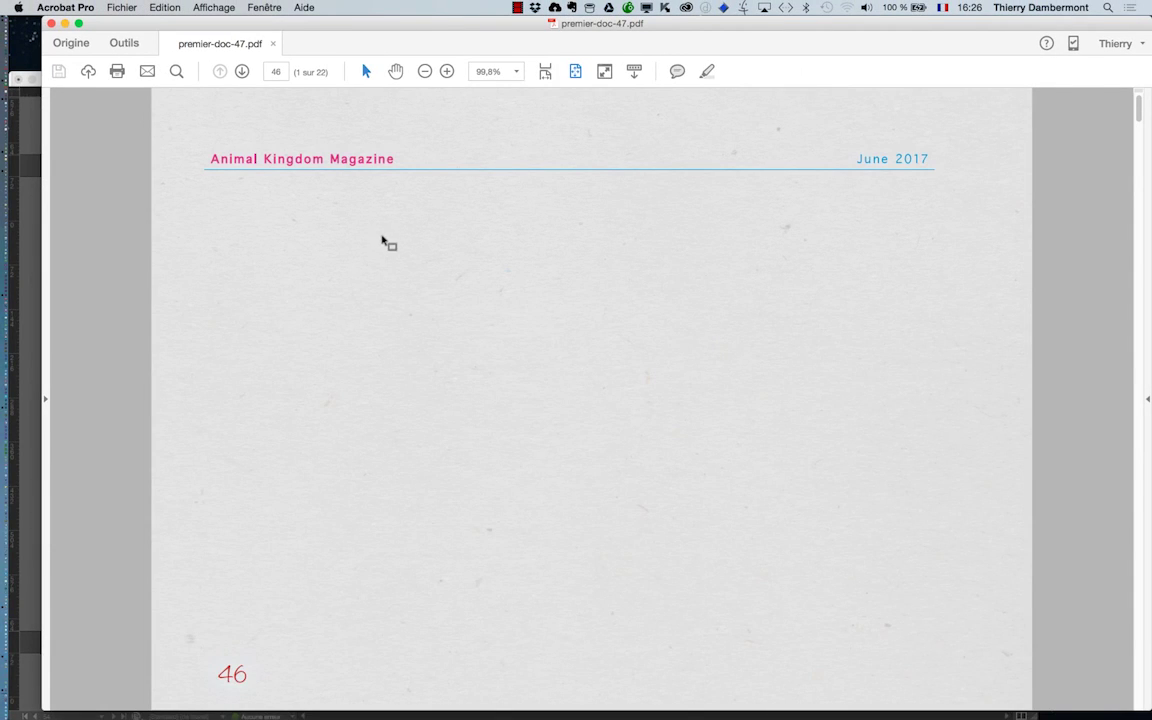
Set the PDF's page display to Deux pages avec défilement and reduce the zoom to 33.3% to show whole spreads.
key("super+minus")
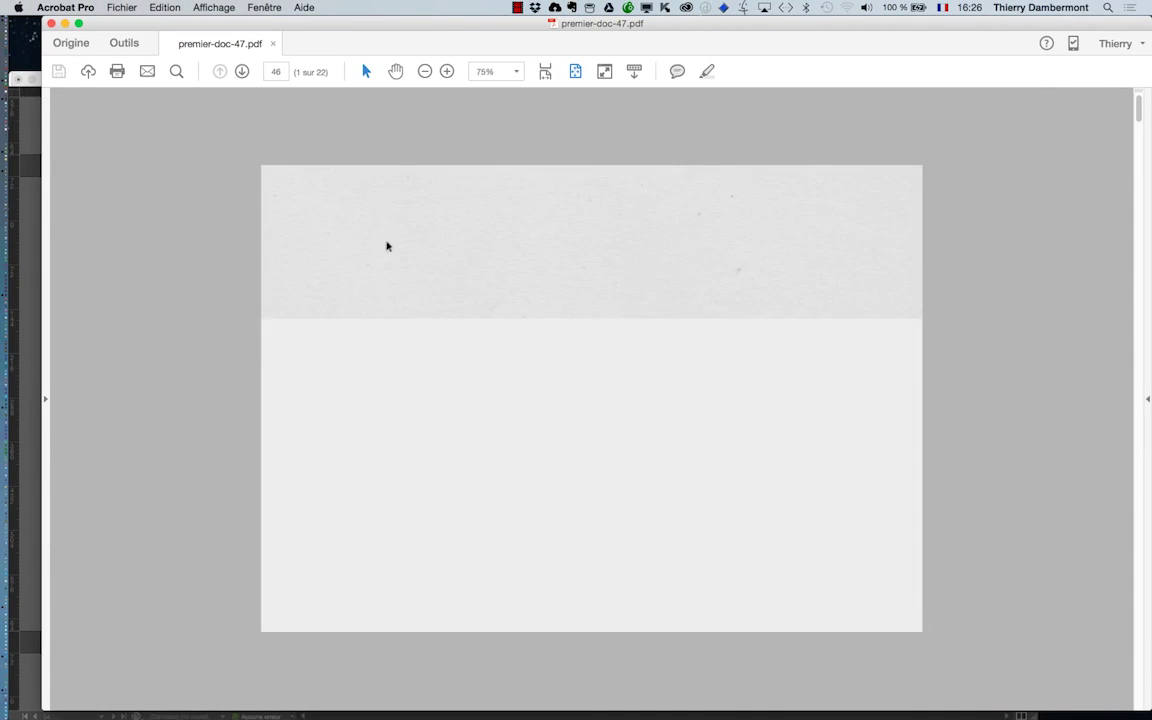
scroll(447, 303, "down", 6)
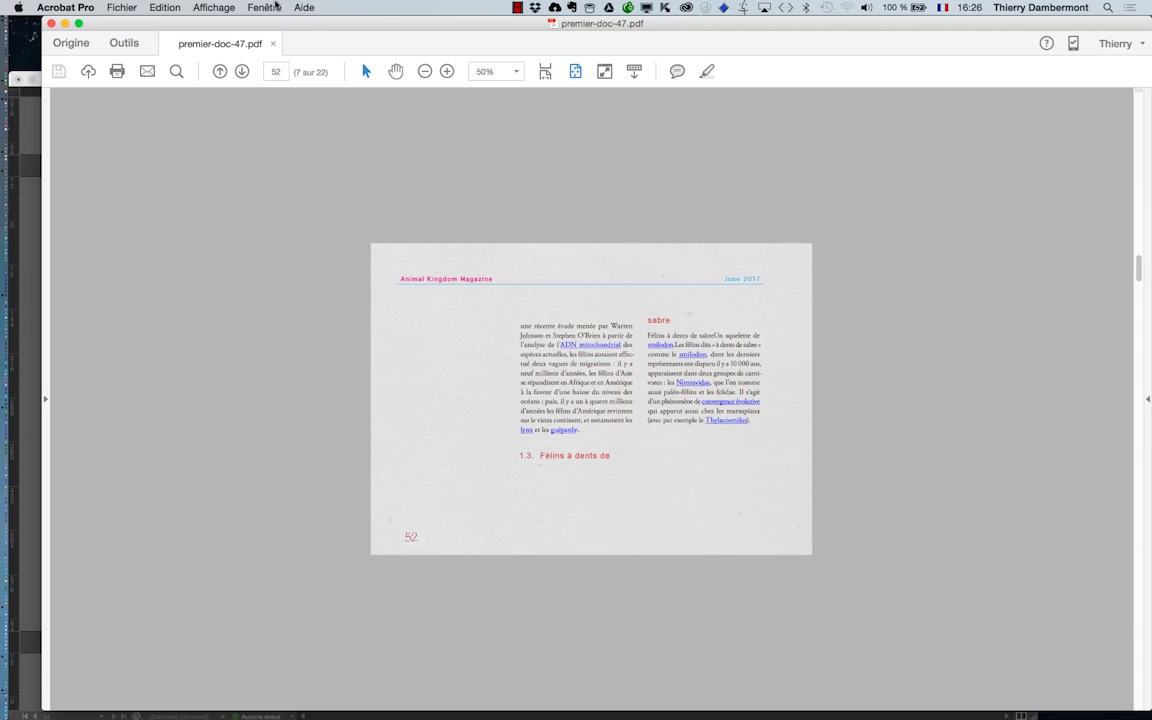
left_click(214, 7)
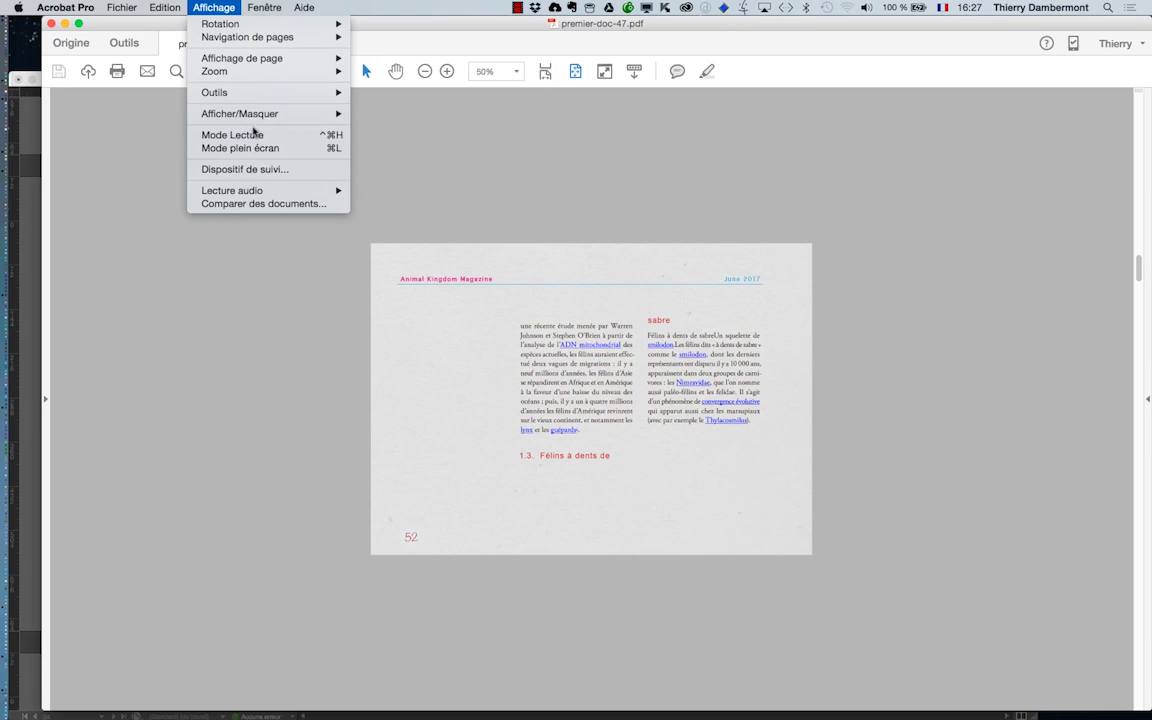
mouse_move(250, 58)
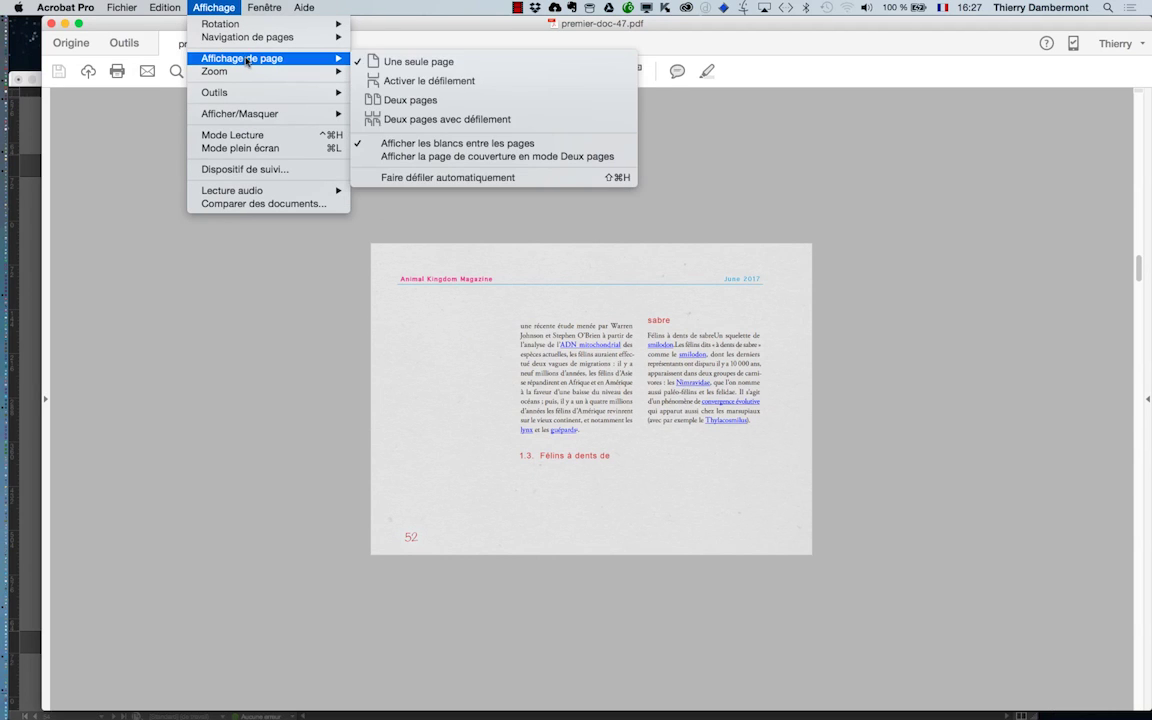
left_click(450, 120)
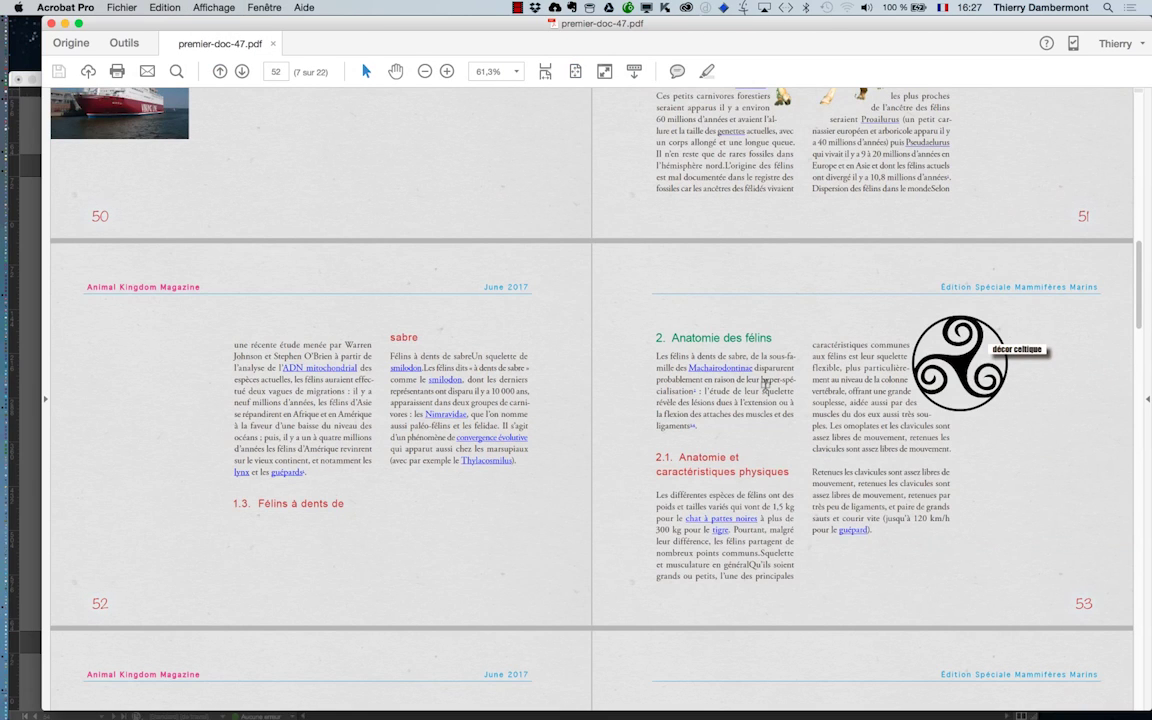
key("super+minus")
key("super+minus")
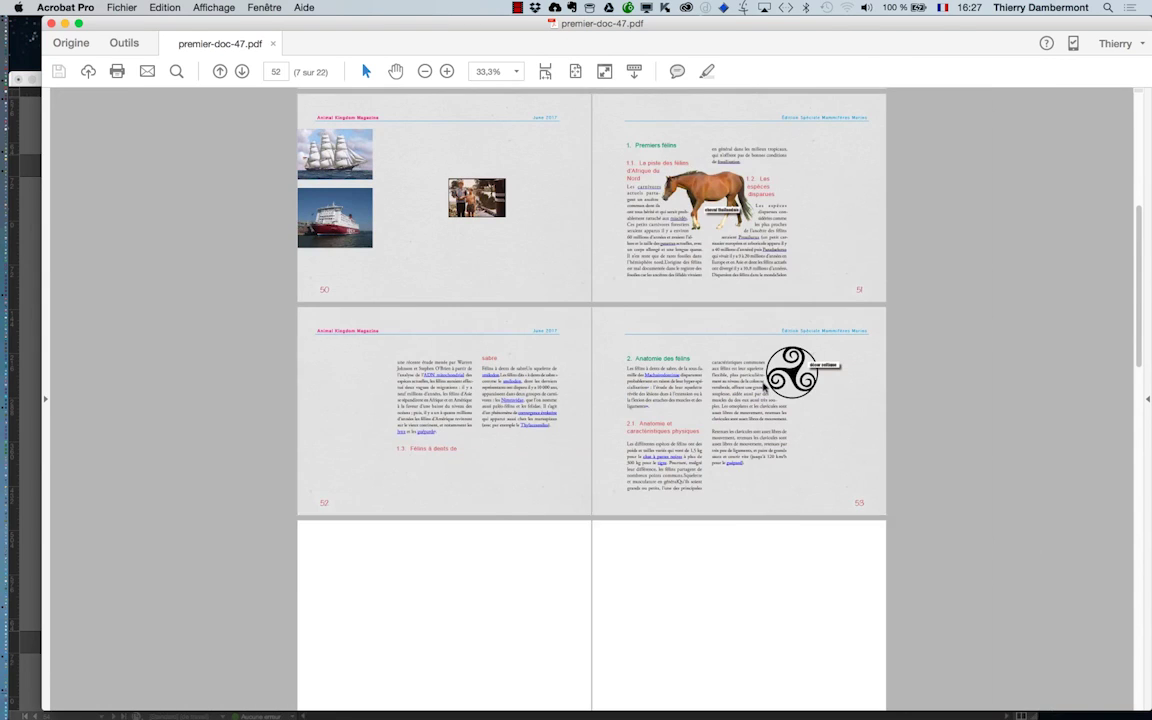
Review the PDF's spreads for page layout, images and the absence of interactive elements, ending at the cover and Dans ce numéro pages.
scroll(760, 356, "down", 10)
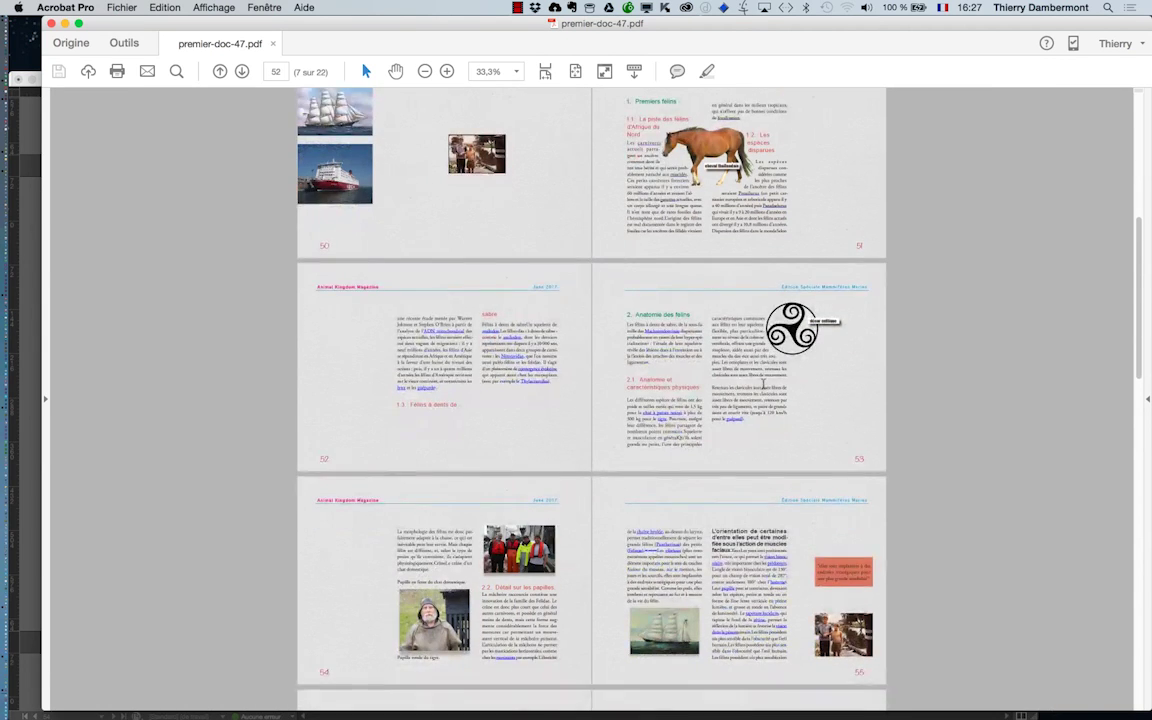
scroll(760, 356, "down", 12)
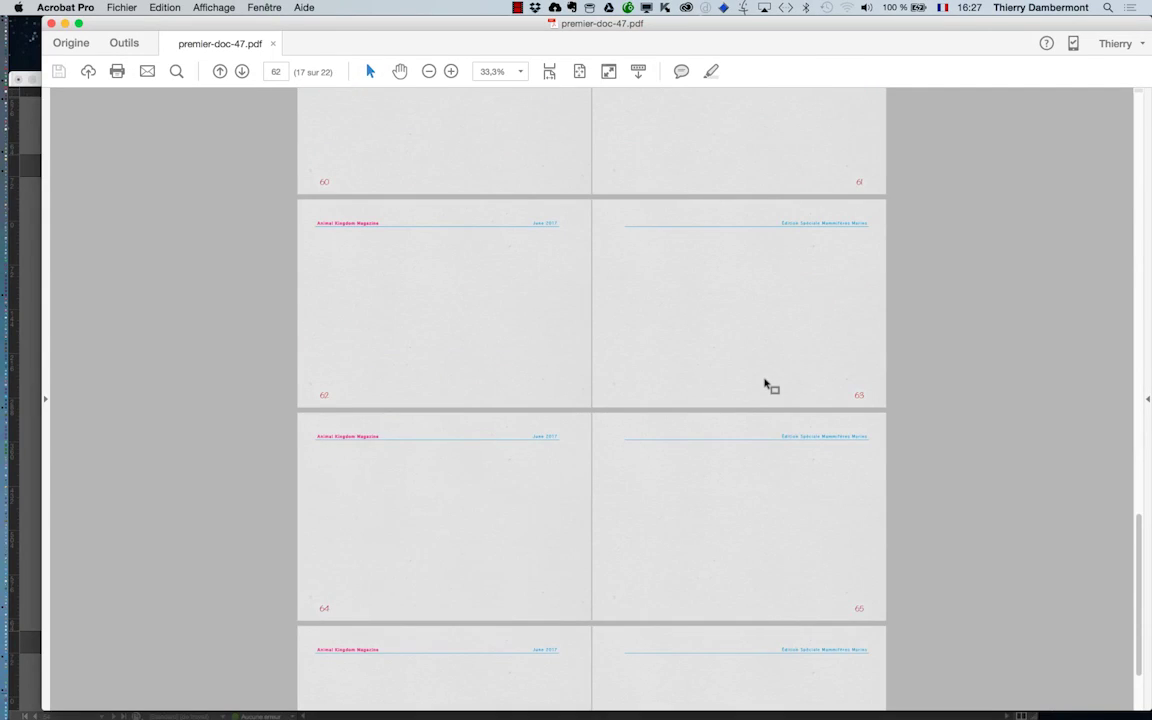
scroll(770, 388, "up", 8)
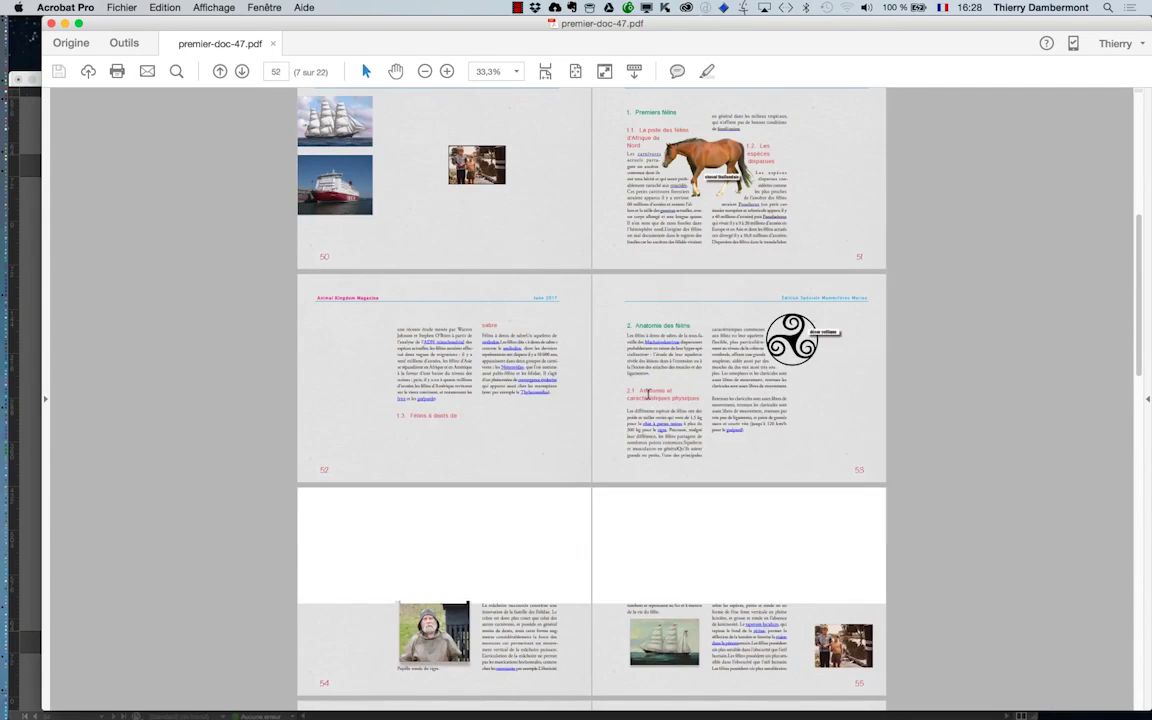
scroll(700, 390, "up", 5)
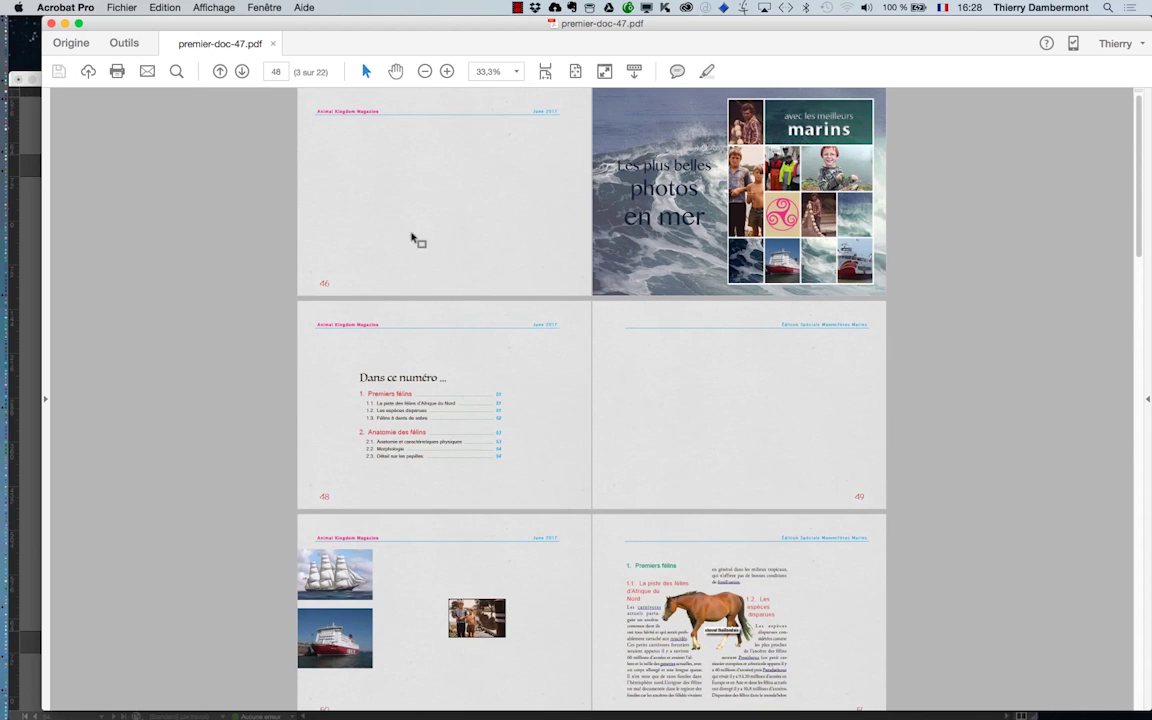
scroll(807, 313, "down", 1)
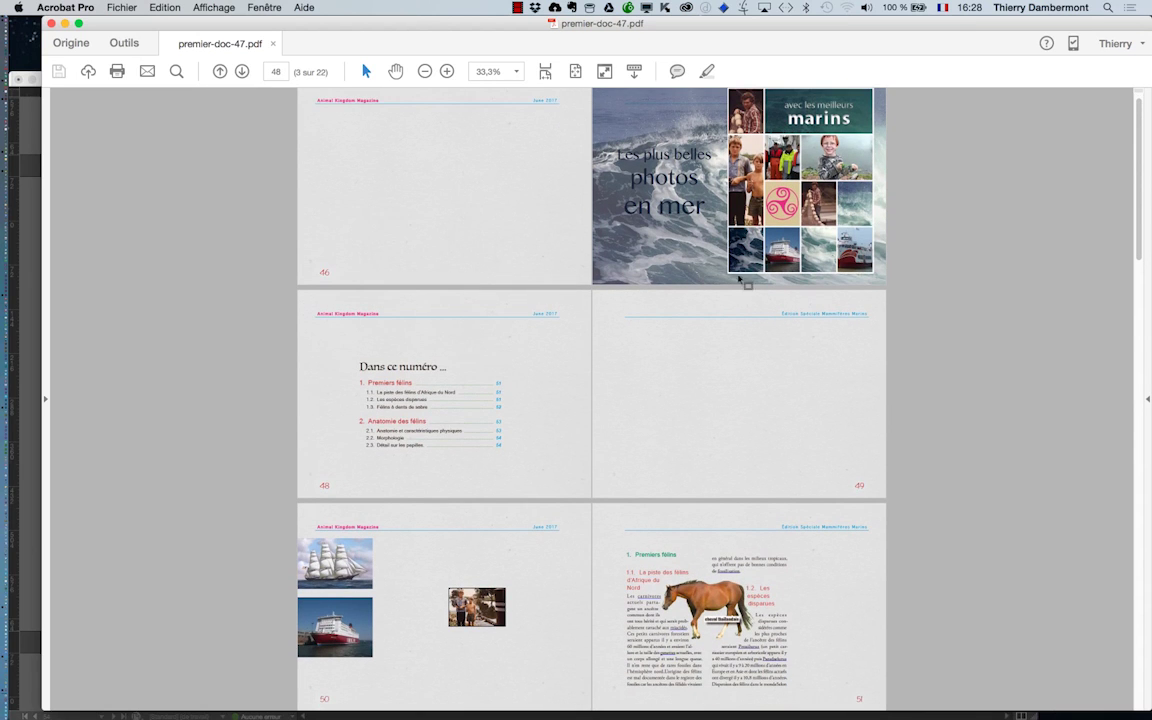
left_click_drag(128, 25, 127, 24)
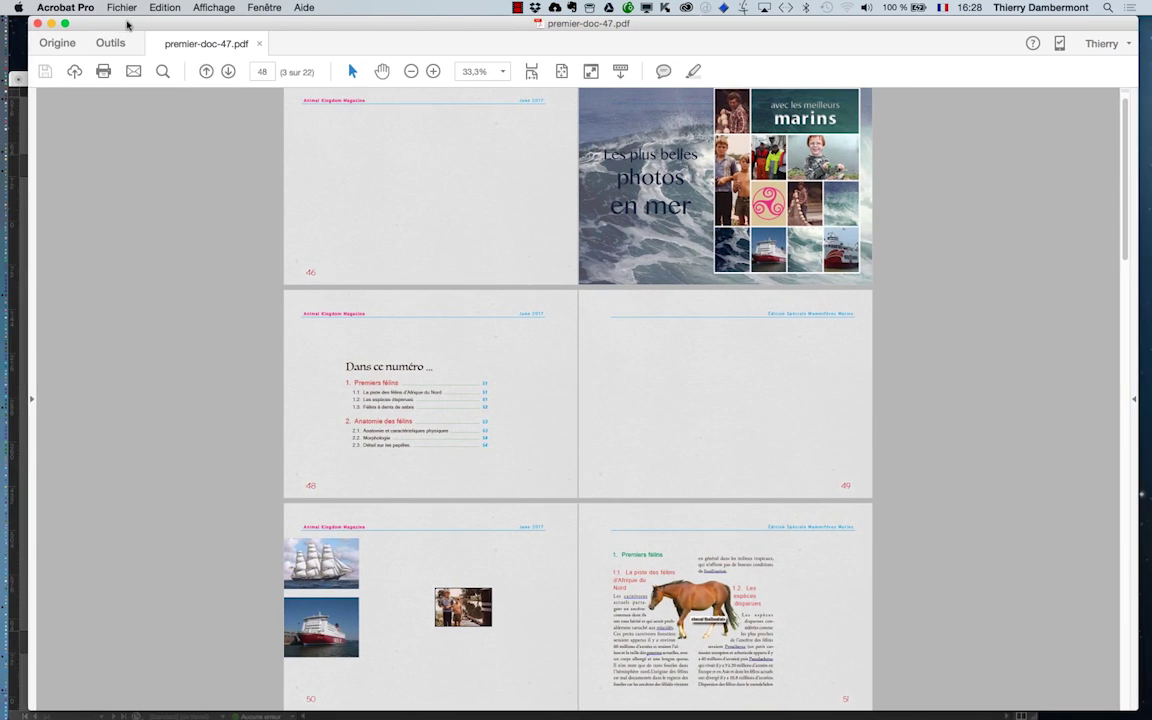
Start saving a copy of the PDF on the computer, choosing the jour 1 ID avancé folder as the destination.
left_click(122, 7)
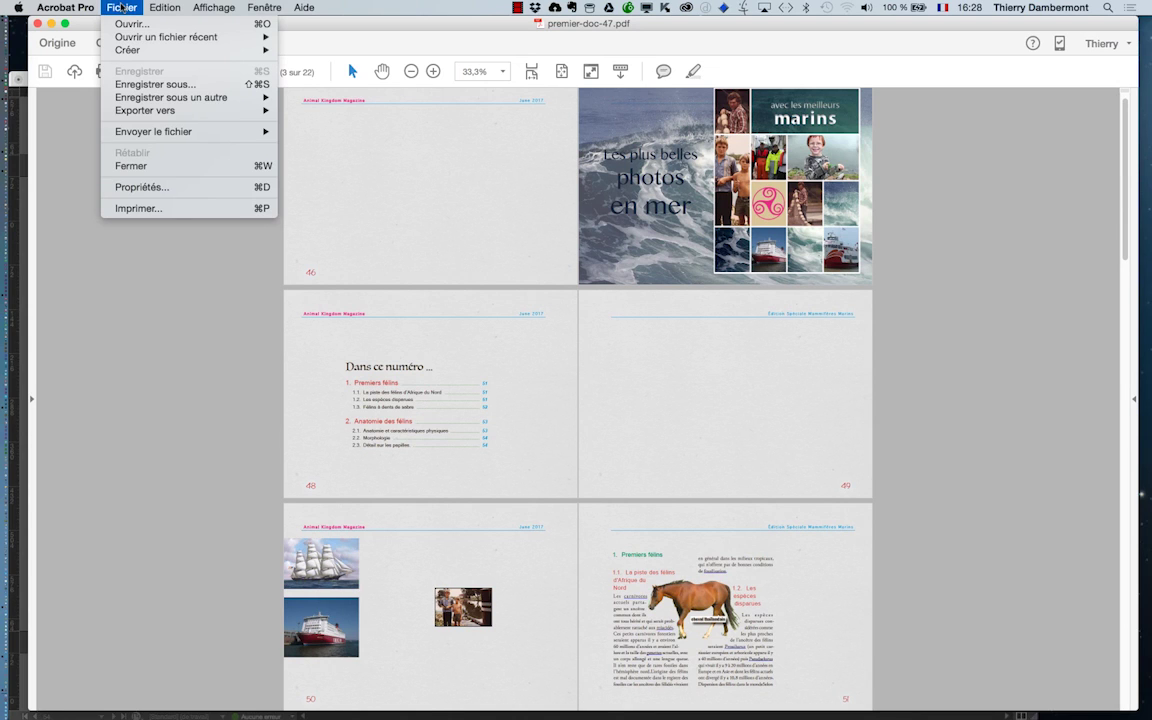
left_click(147, 85)
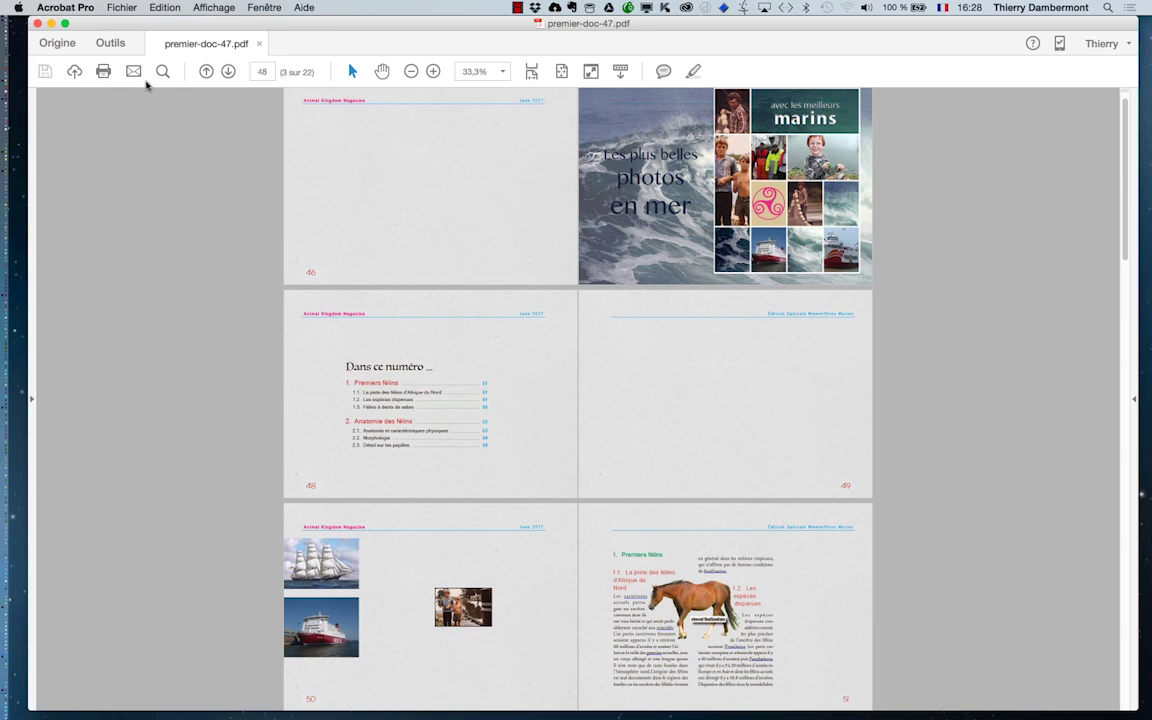
left_click(122, 7)
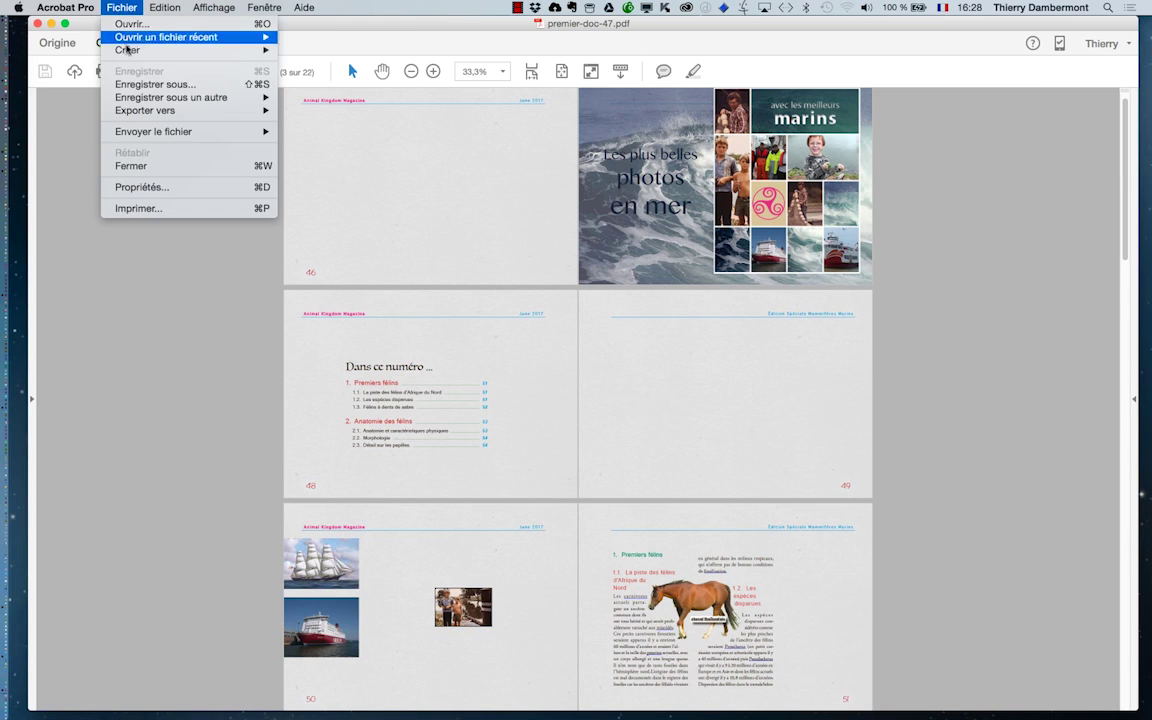
left_click(140, 86)
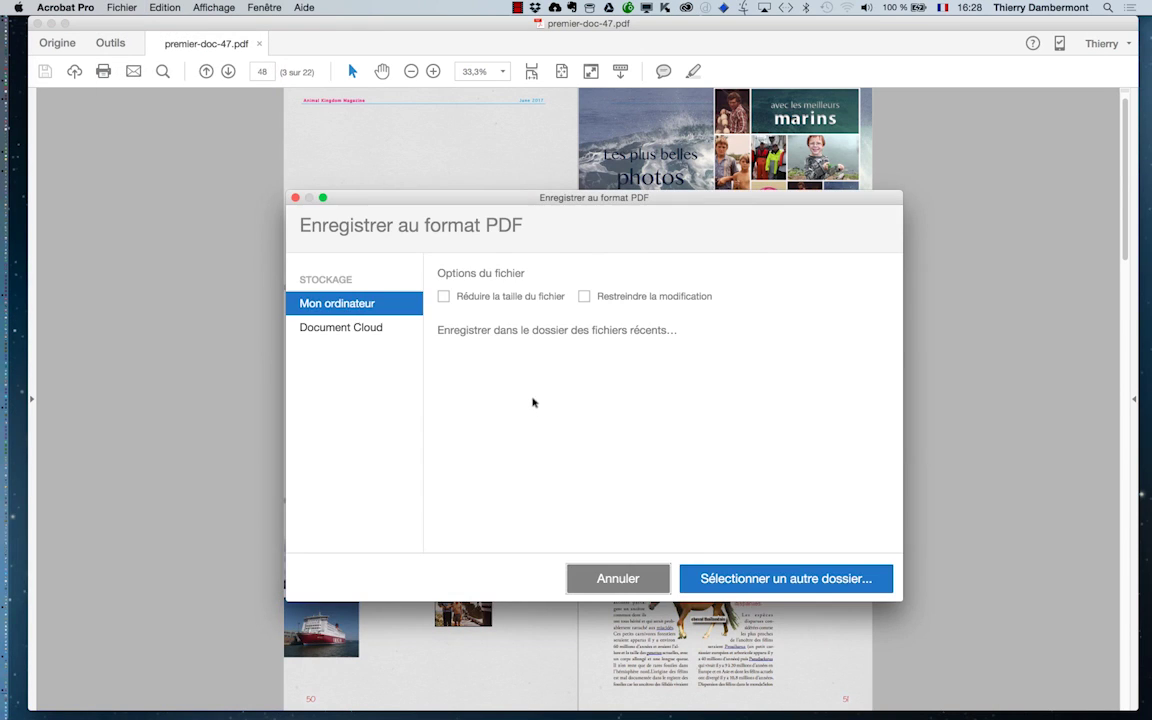
key("Return")
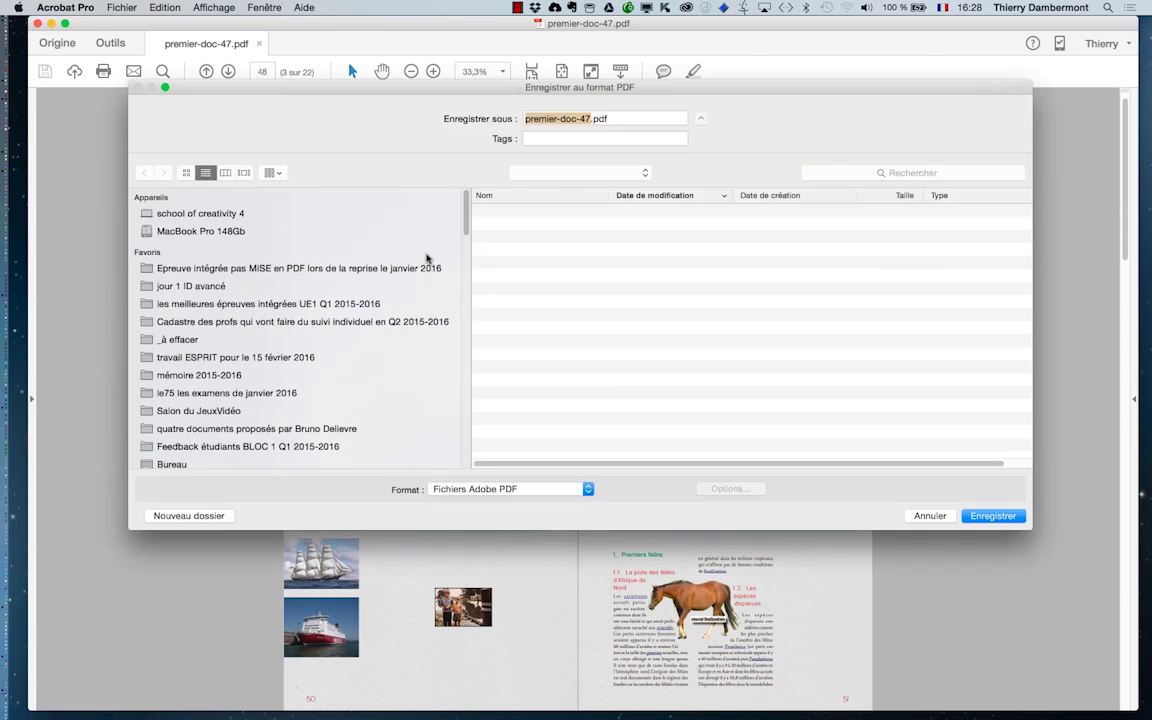
left_click(205, 286)
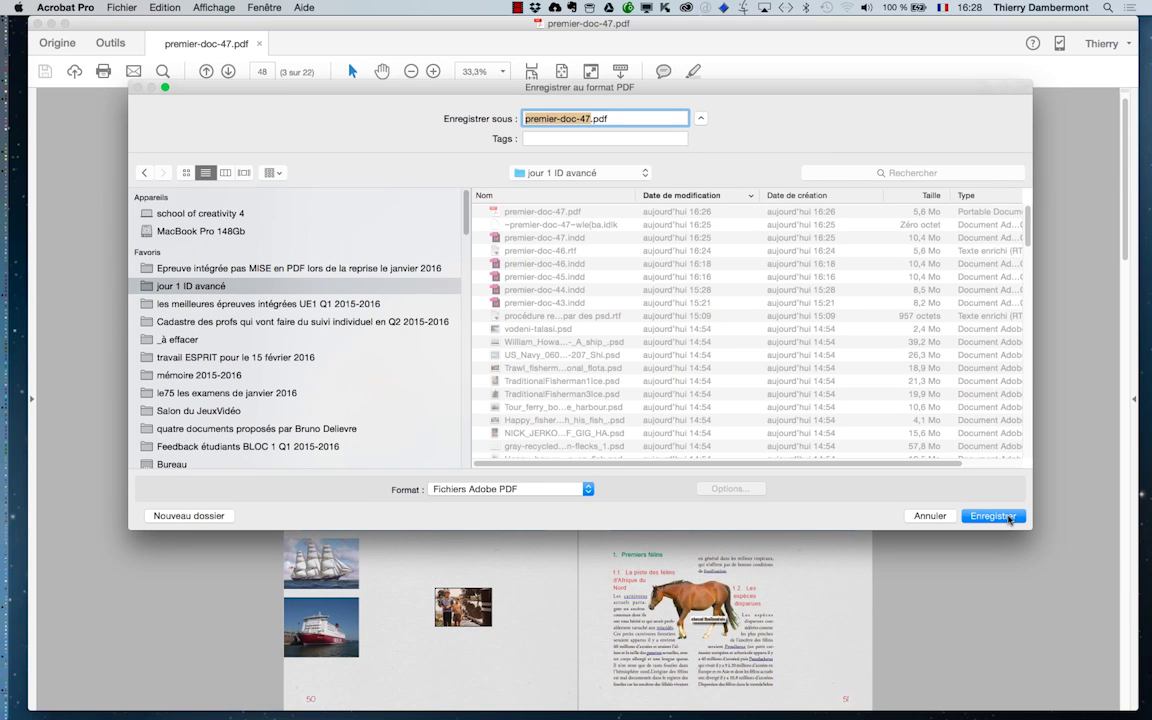
Save the copy as premier-doc-47.docx in Document Word format, accepting the DOCX settings with redistributable text, comments, images and text recognition included.
left_click(513, 490)
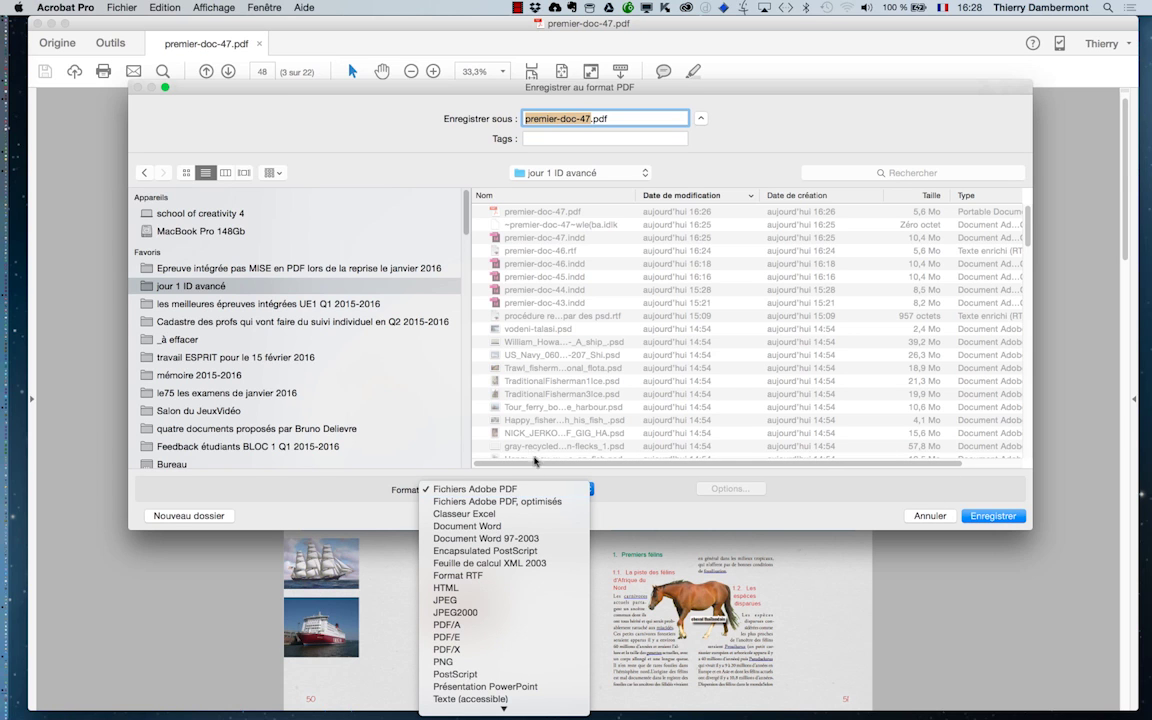
left_click(538, 87)
left_click_drag(609, 84, 583, 19)
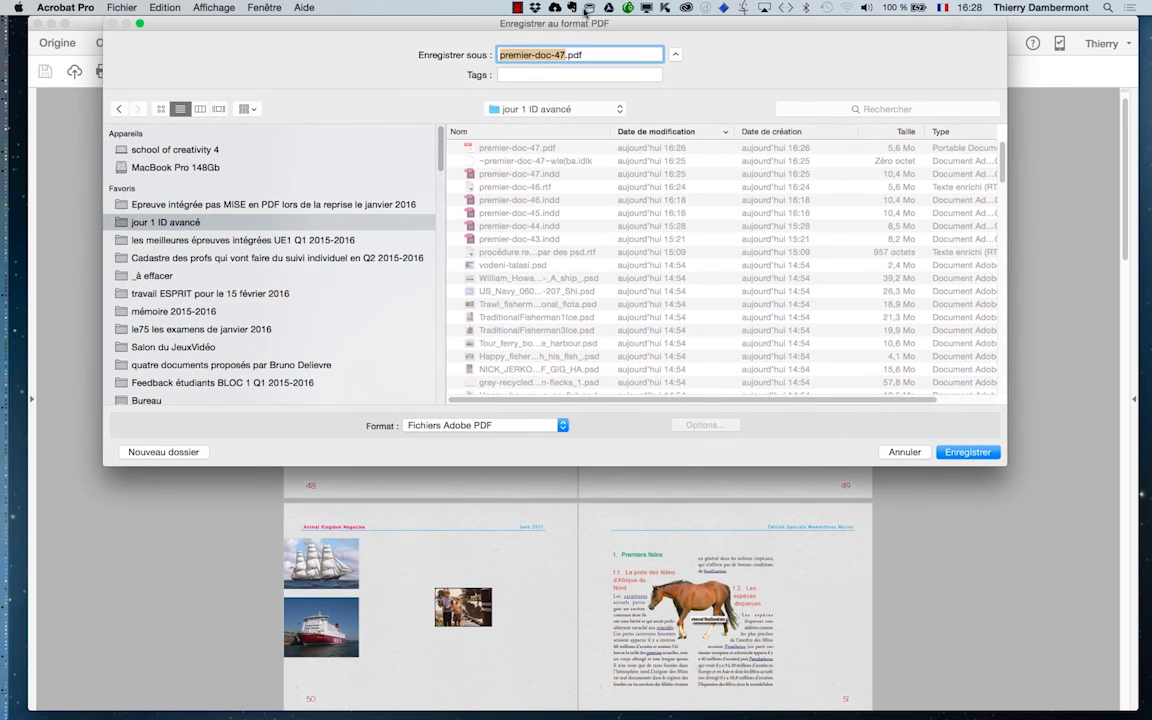
left_click(461, 425)
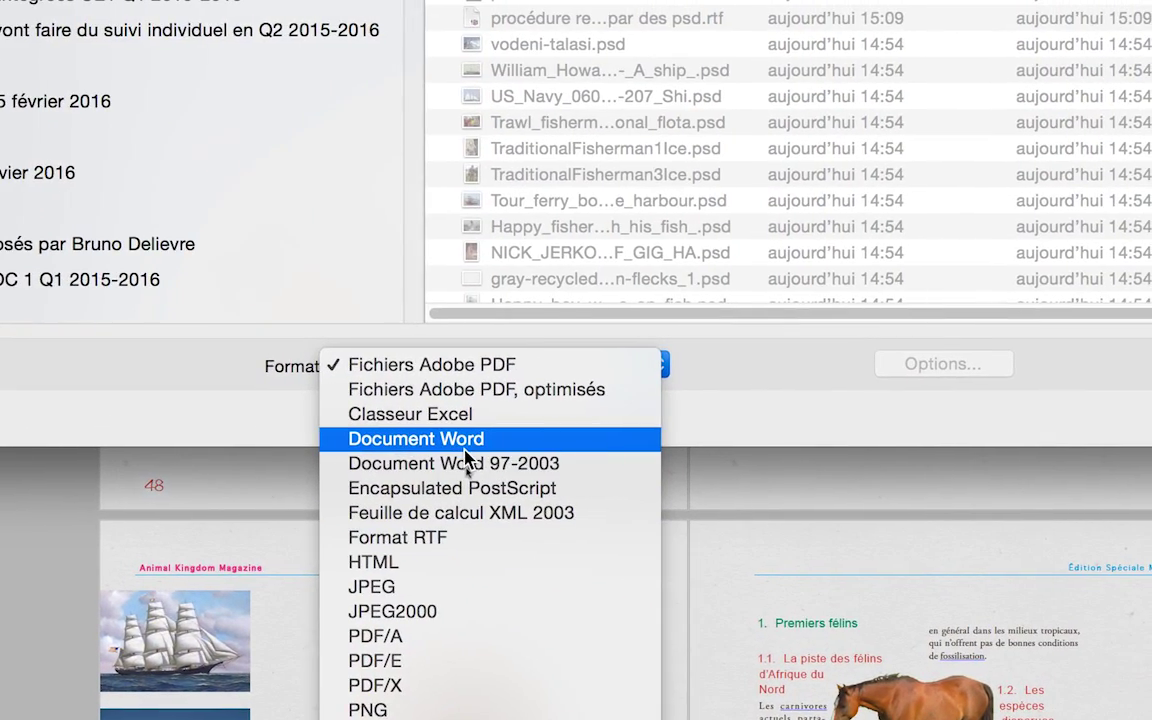
left_click(465, 445)
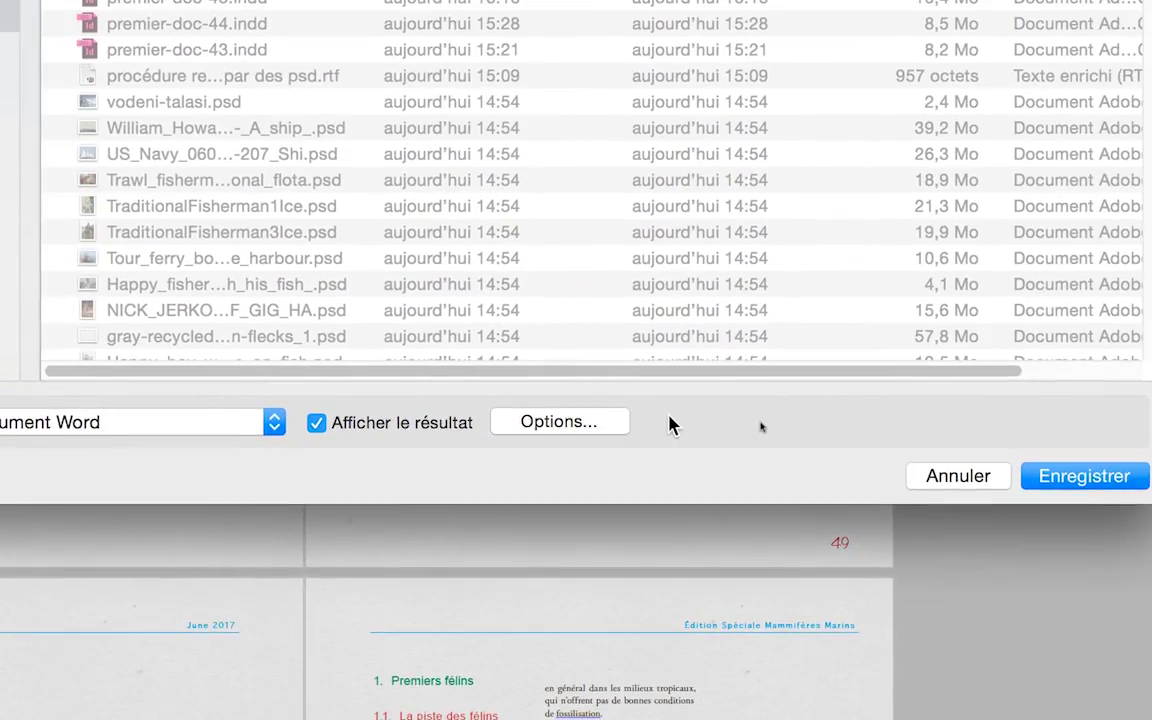
left_click(617, 424)
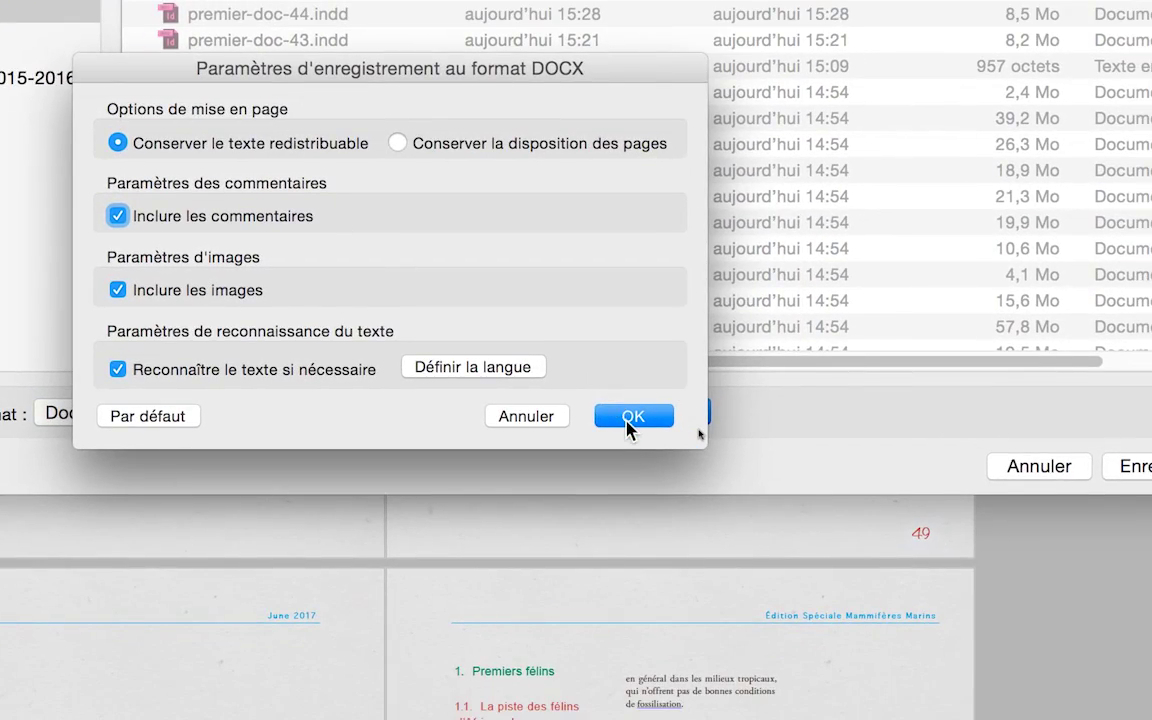
left_click(629, 421)
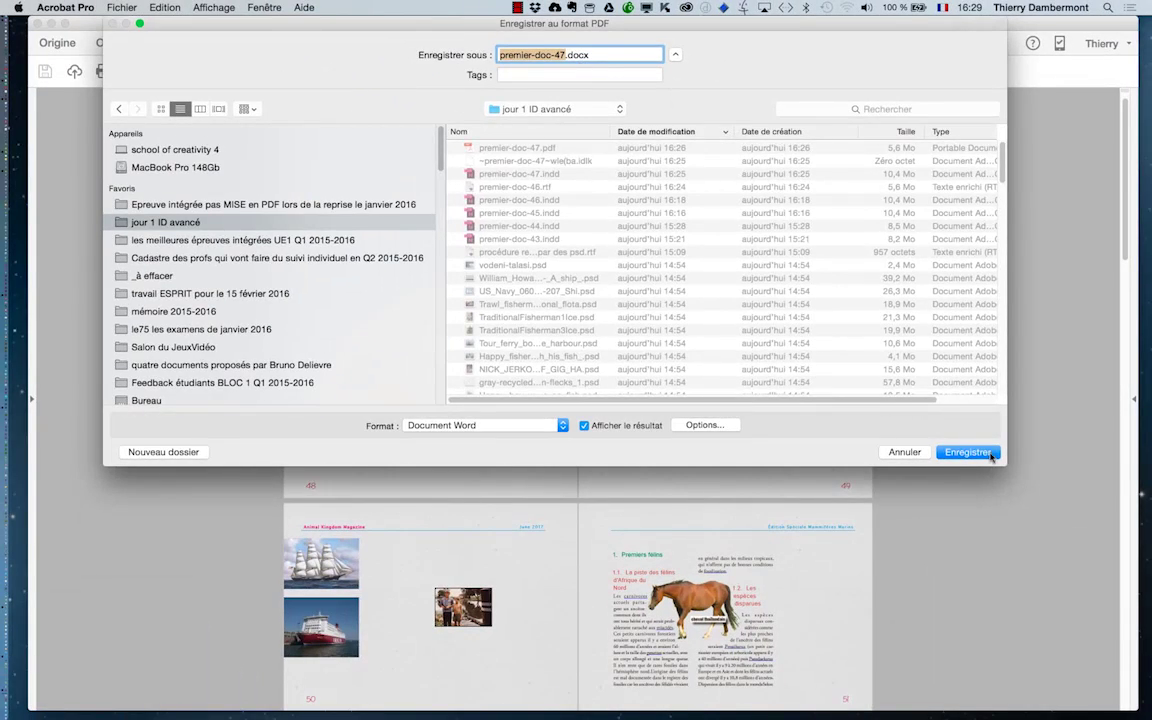
key("Return")
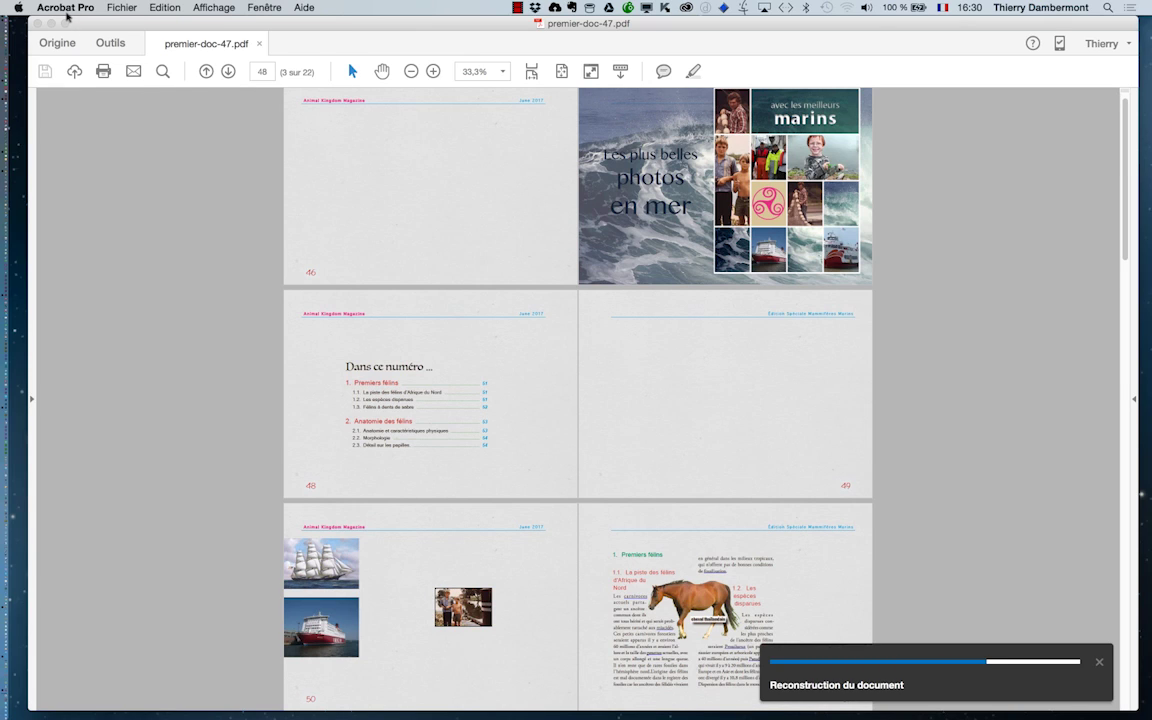
Look through the installed applications in Creative Cloud to find Acrobat DC, and close the list.
left_click(687, 8)
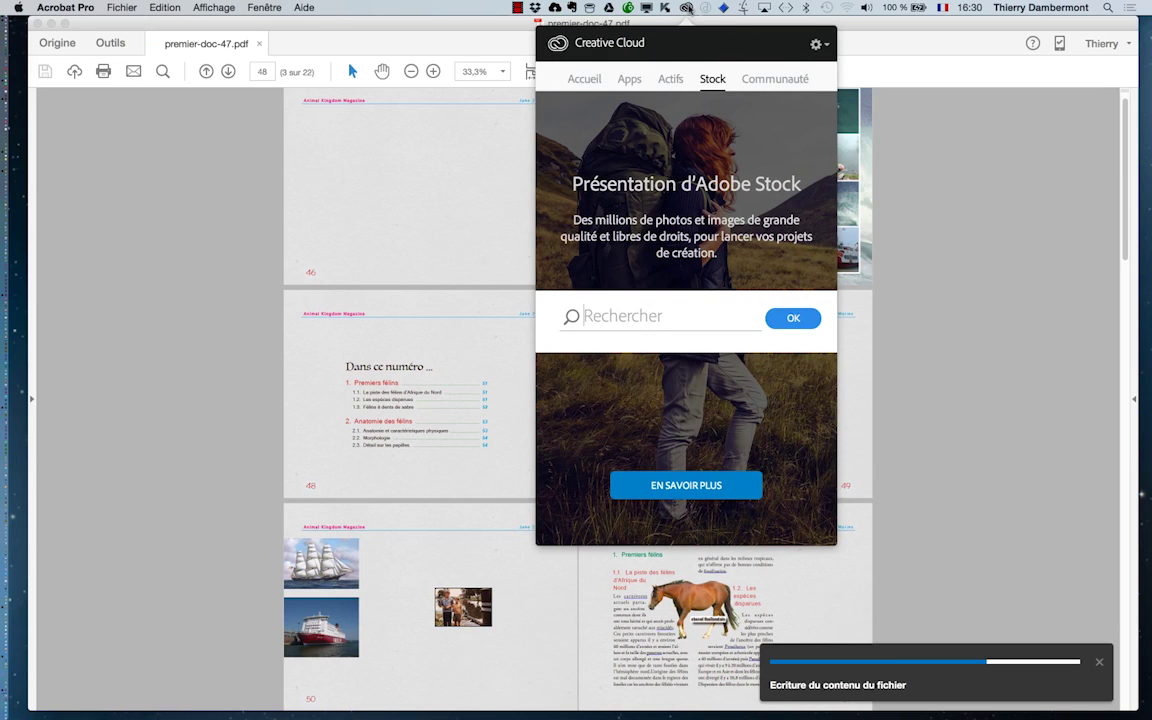
left_click(632, 79)
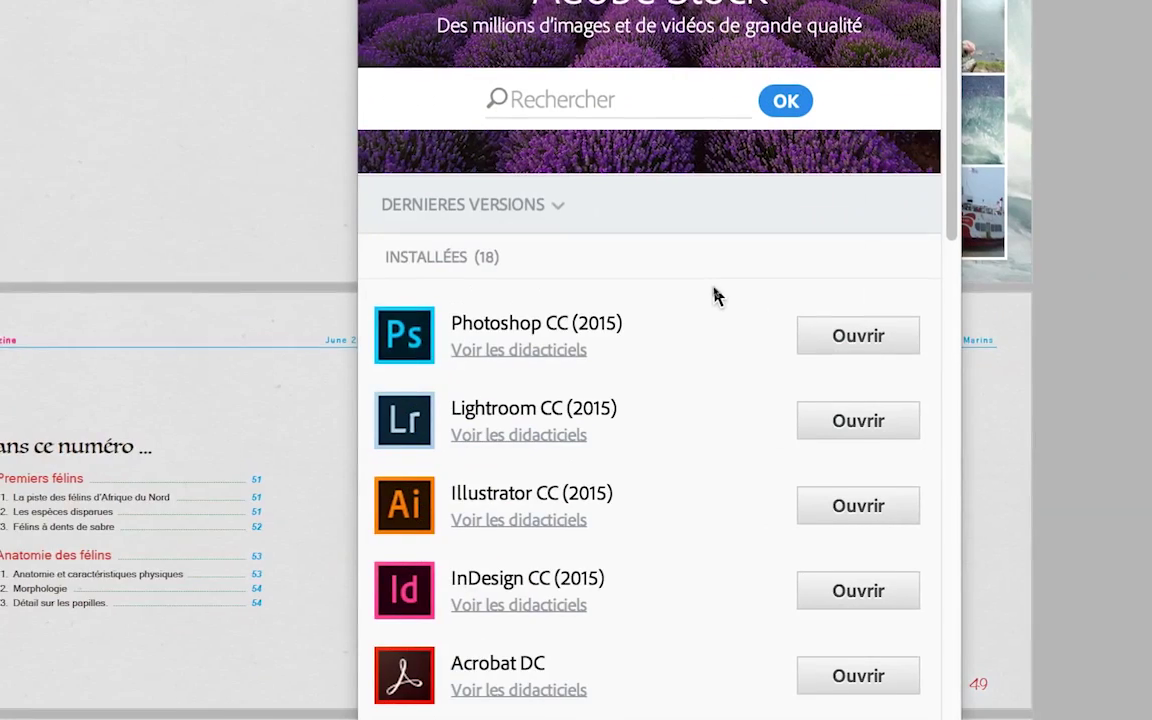
scroll(730, 330, "down", 1)
scroll(730, 345, "down", 3)
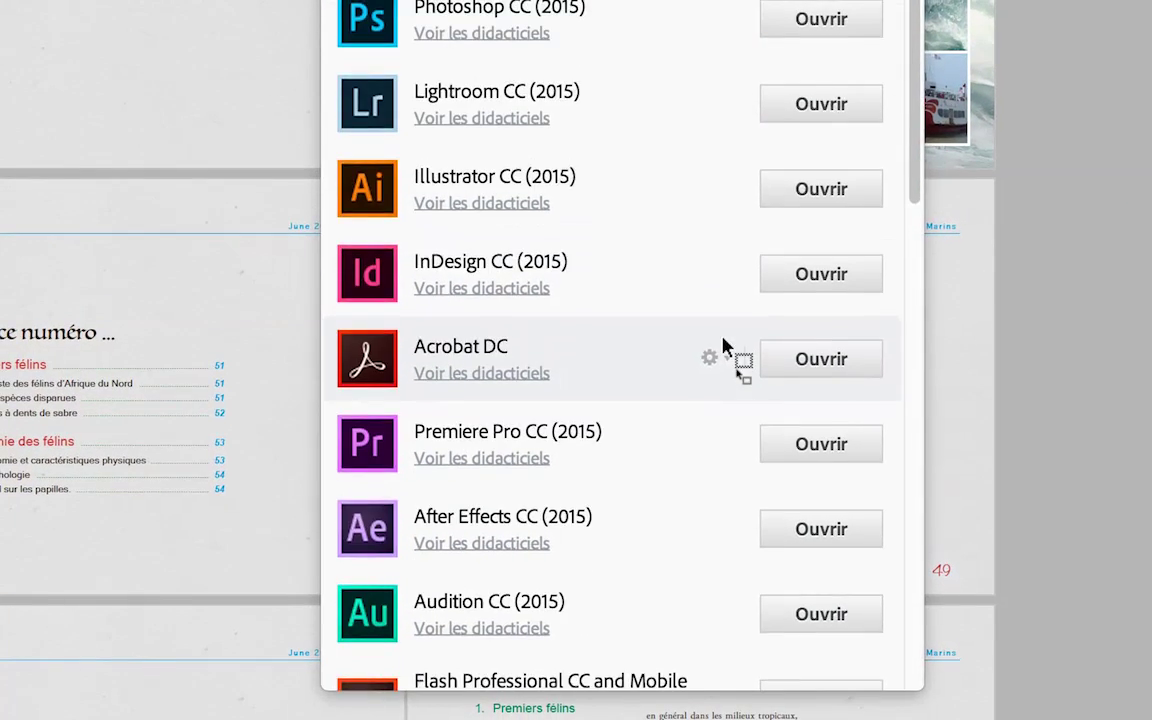
key("Escape")
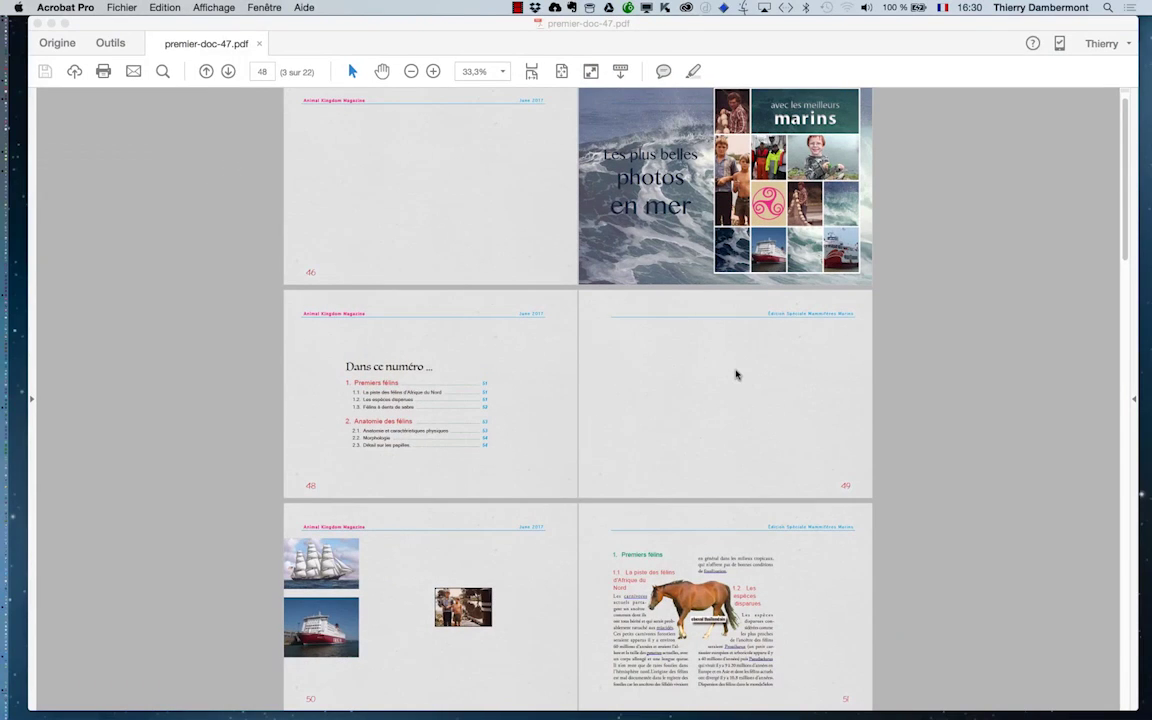
Move the PDF window out of the way and switch to Word to show the converted premier-doc-47.docx.
left_click(602, 30)
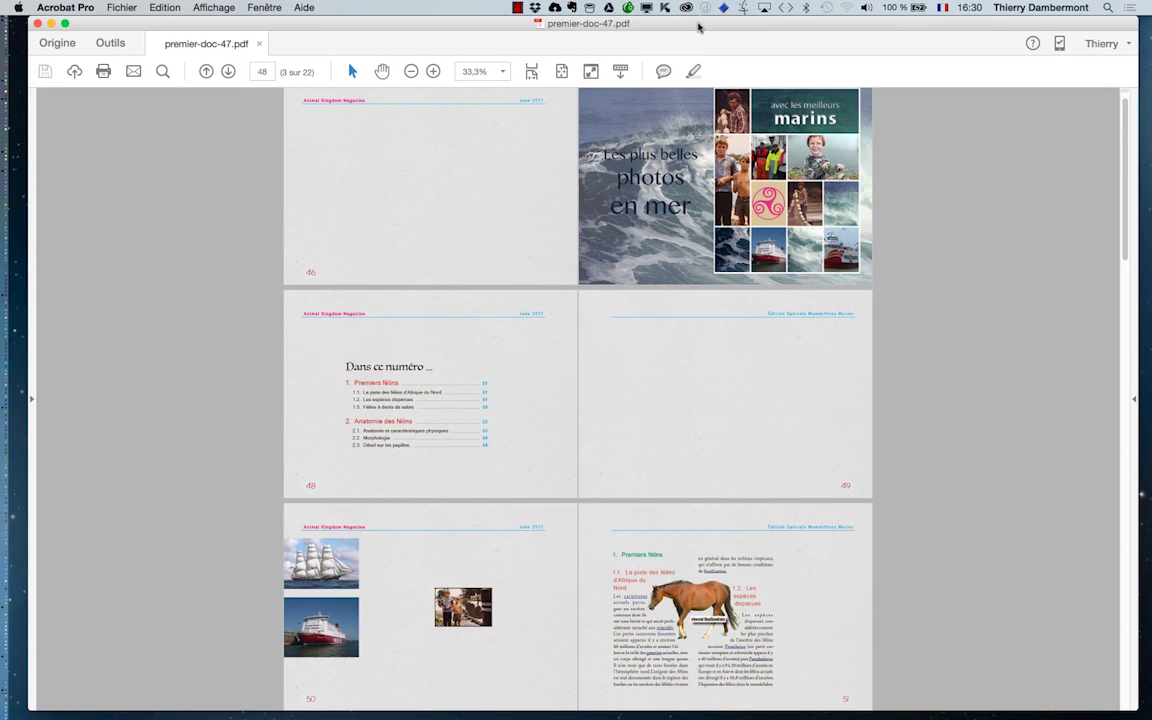
left_click_drag(698, 27, 798, 549)
key("super+Tab")
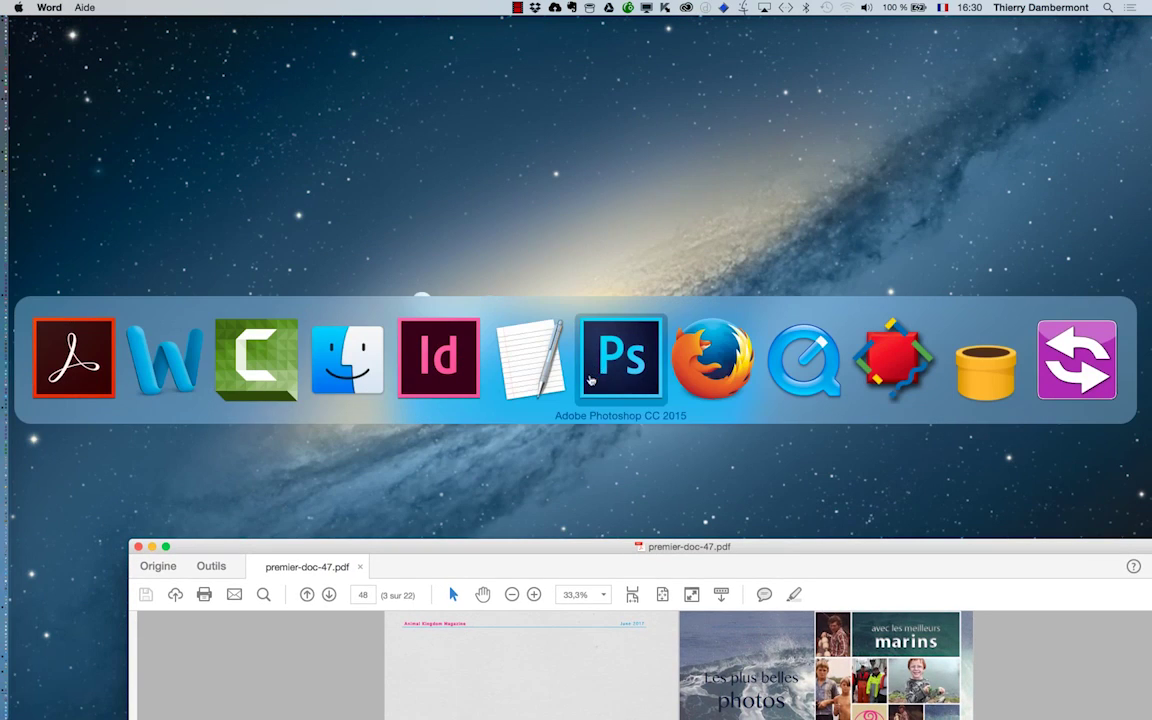
left_click(160, 370)
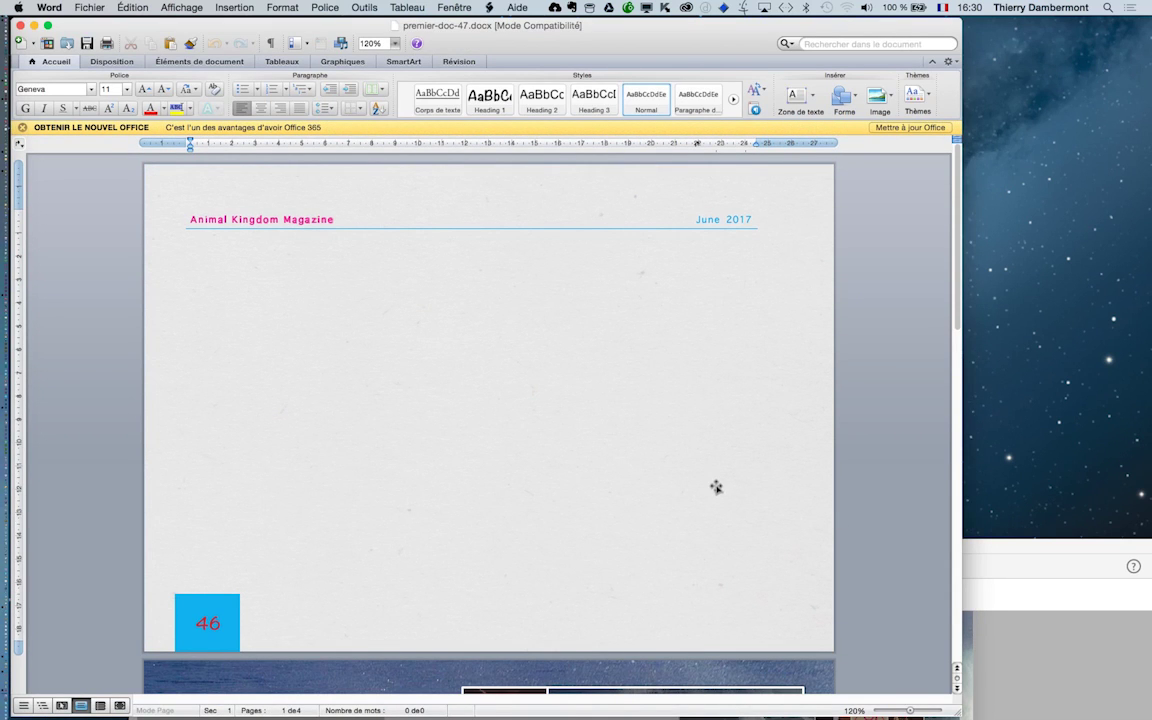
Examine the converted Word pages from page 46 to the Premiers félins page, comparing layout, images, page numbers and text with the PDF.
scroll(717, 481, "down", 1)
scroll(721, 480, "down", 8)
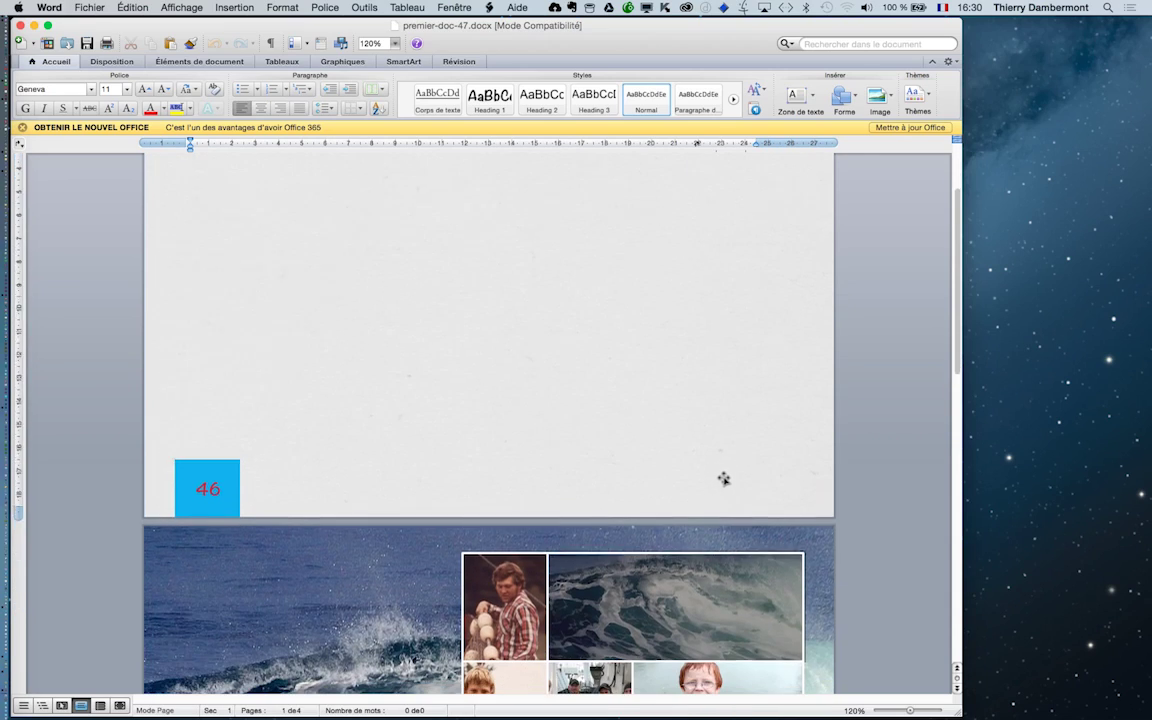
scroll(776, 477, "down", 15)
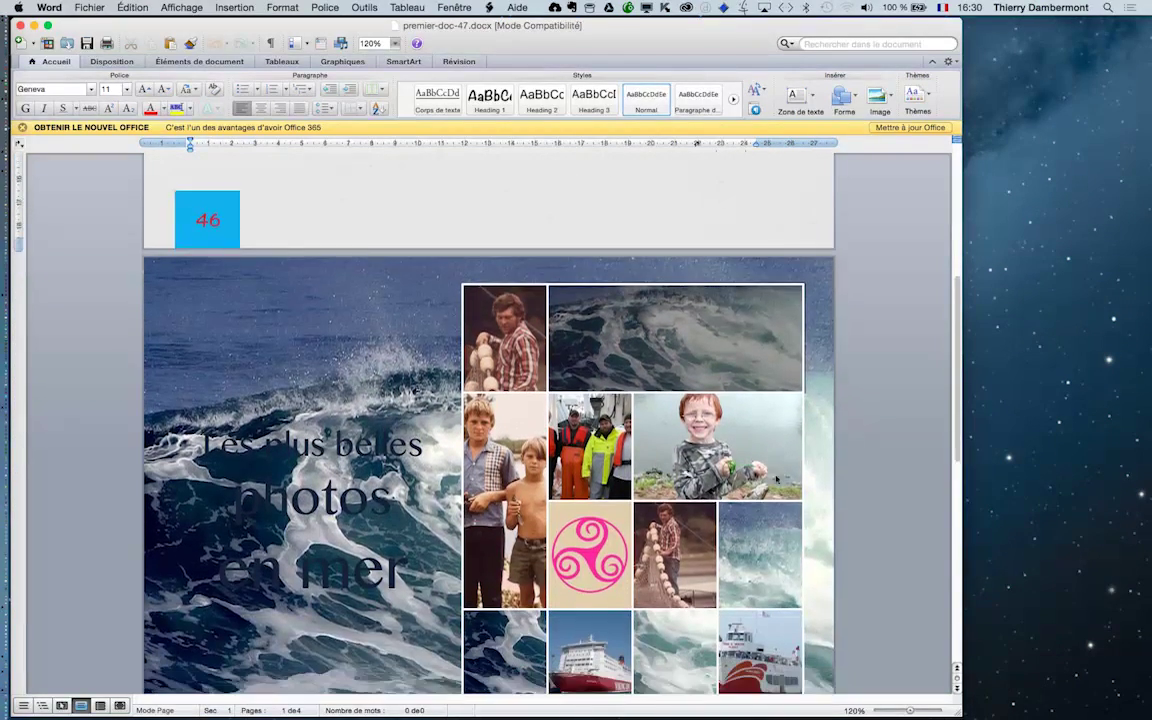
scroll(776, 473, "down", 8)
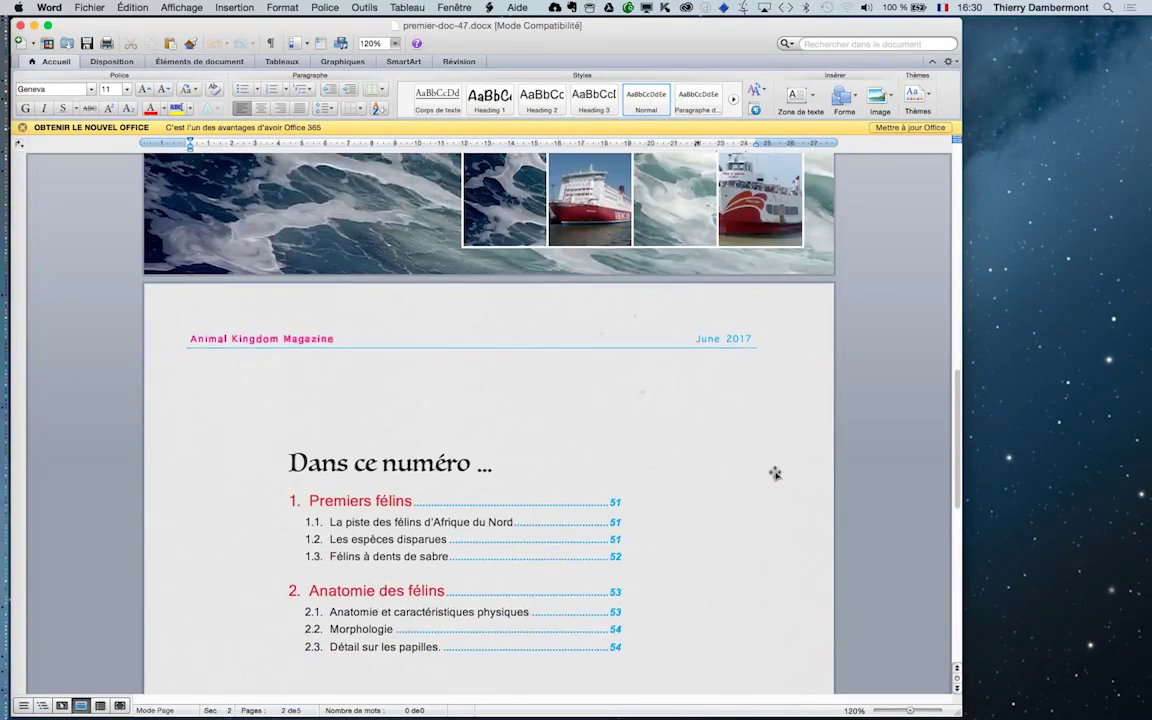
scroll(700, 472, "down", 8)
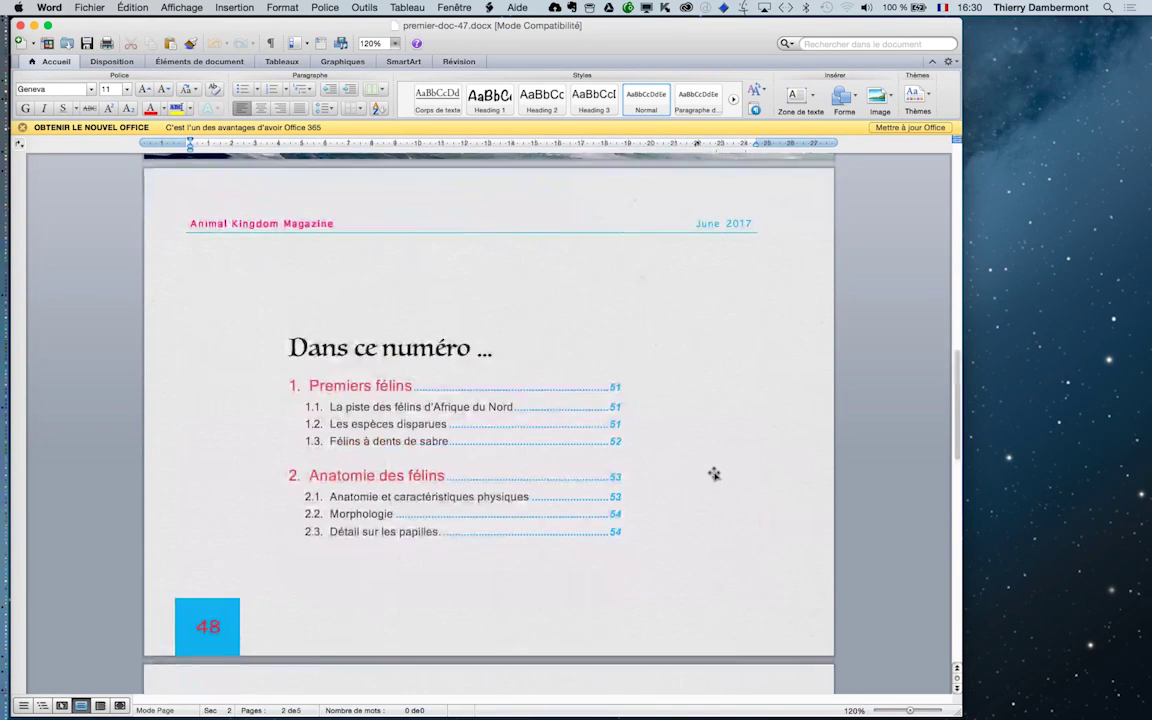
scroll(596, 476, "down", 1)
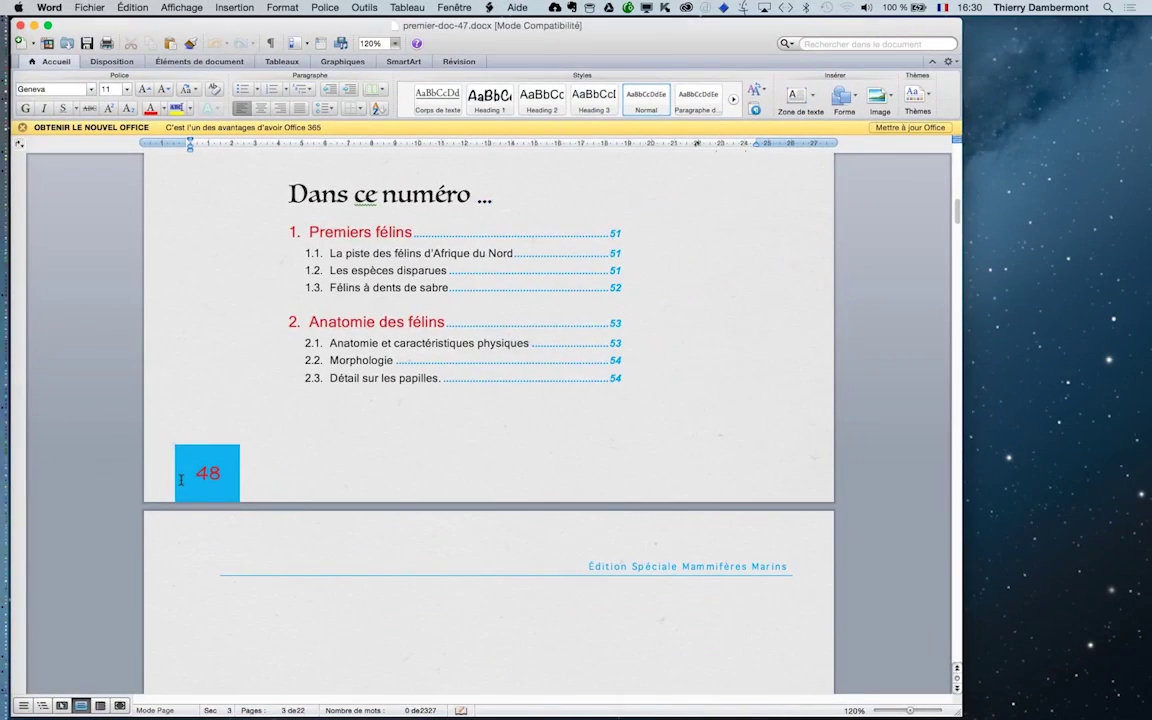
scroll(378, 450, "down", 14)
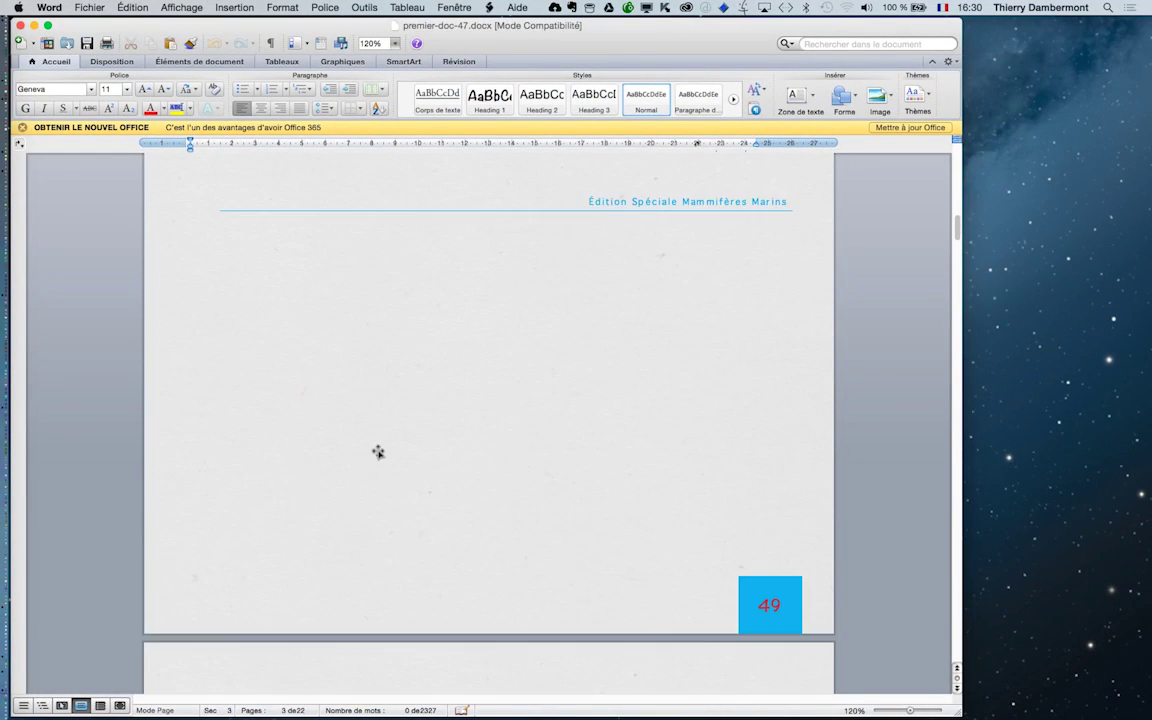
scroll(378, 452, "down", 19)
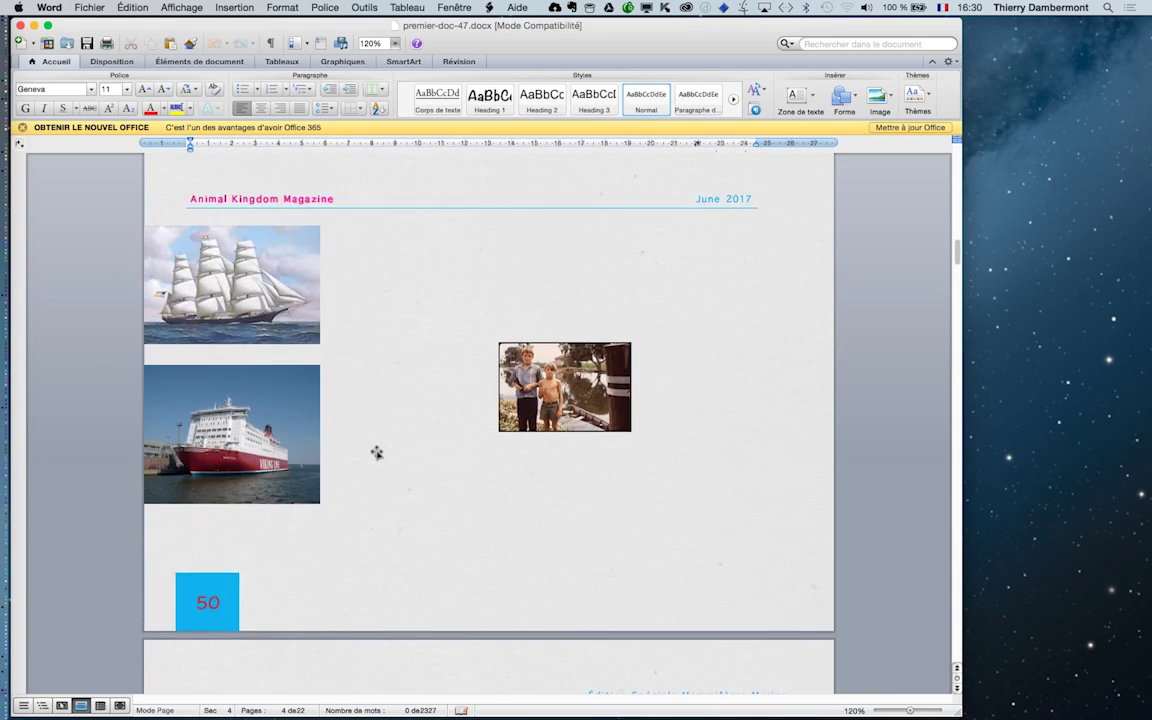
scroll(376, 453, "down", 15)
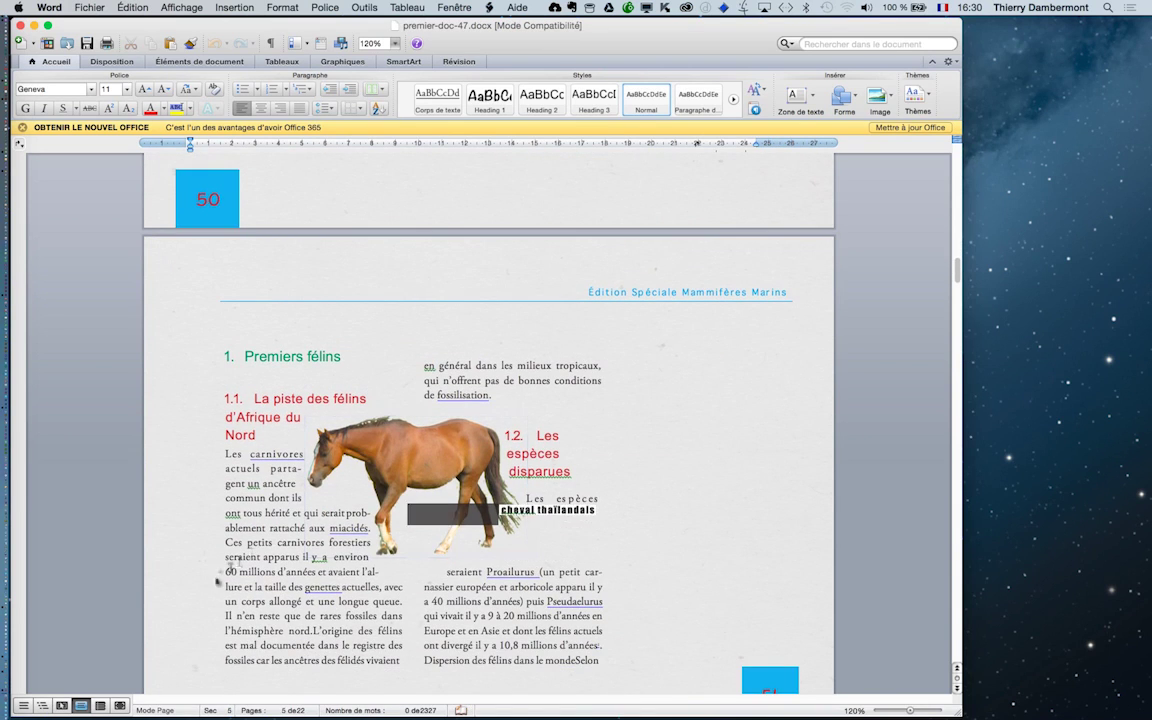
scroll(176, 546, "down", 1)
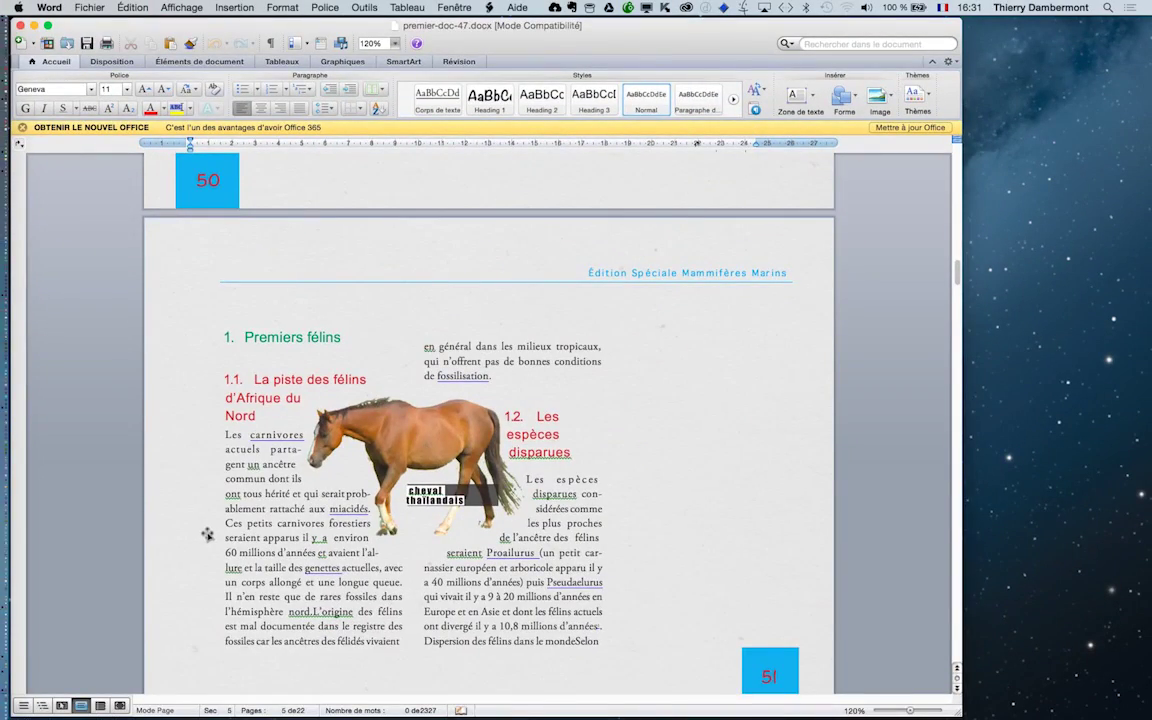
Examine the converted Word pages 51 to 53 and check whether the Celtic decor image on page 53 can be selected as an object.
scroll(230, 530, "down", 1)
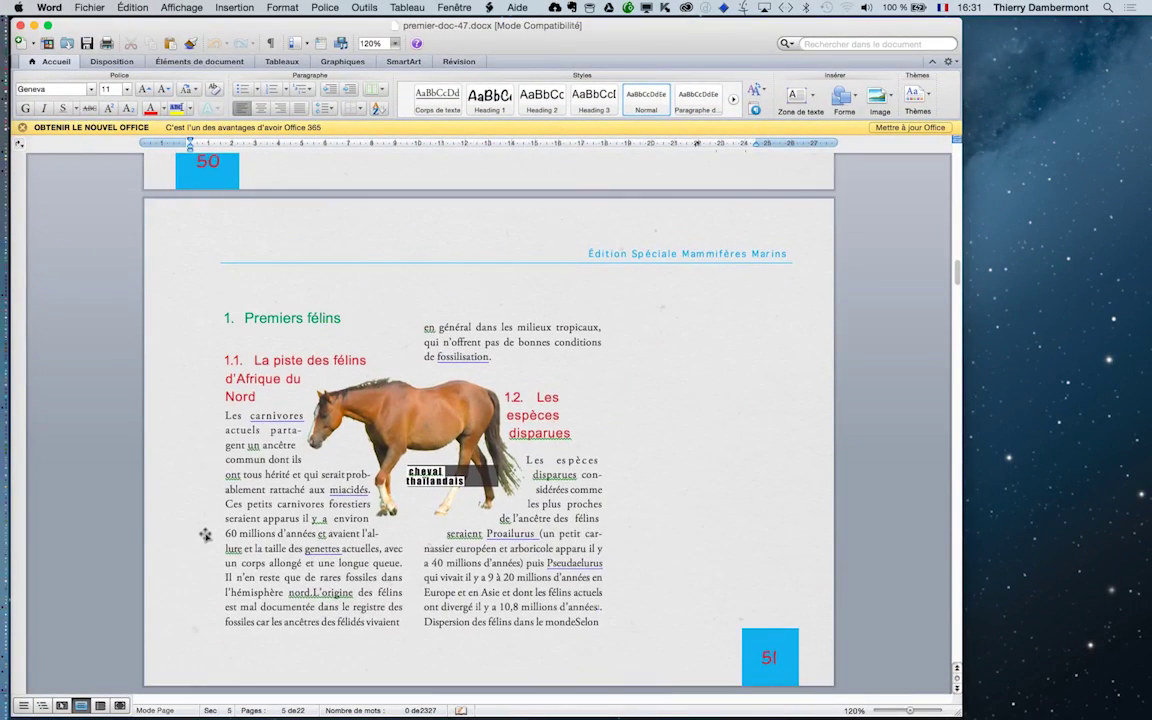
scroll(205, 535, "down", 10)
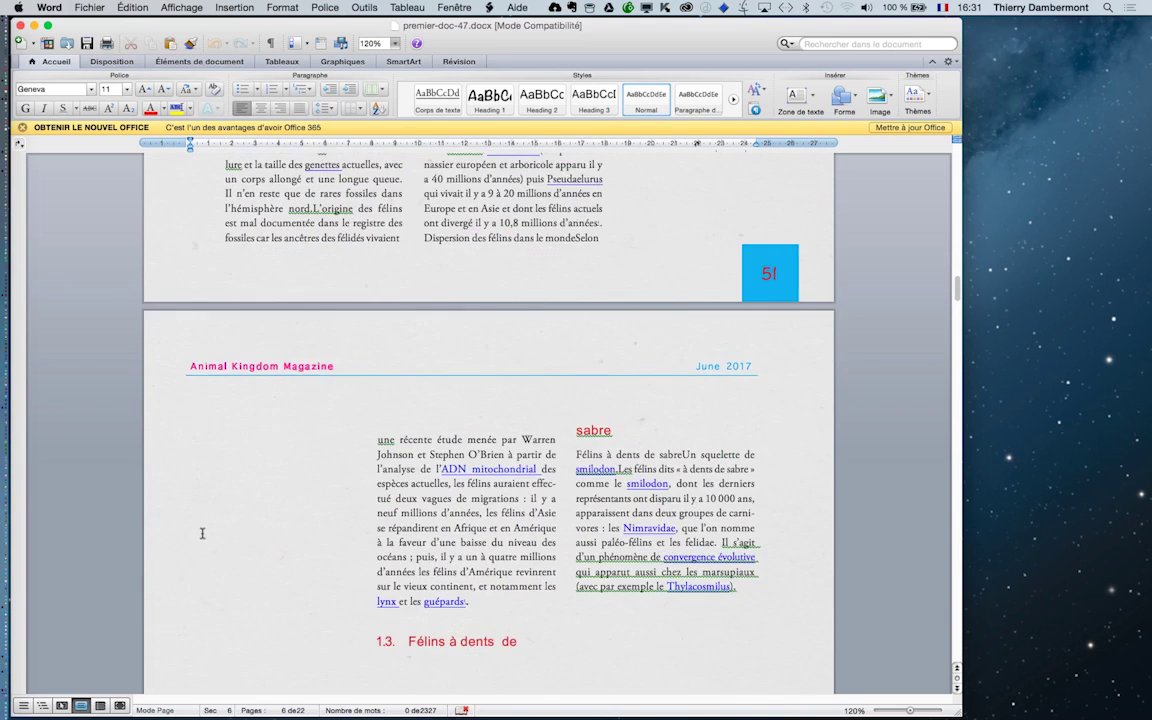
scroll(202, 533, "down", 5)
scroll(200, 533, "down", 12)
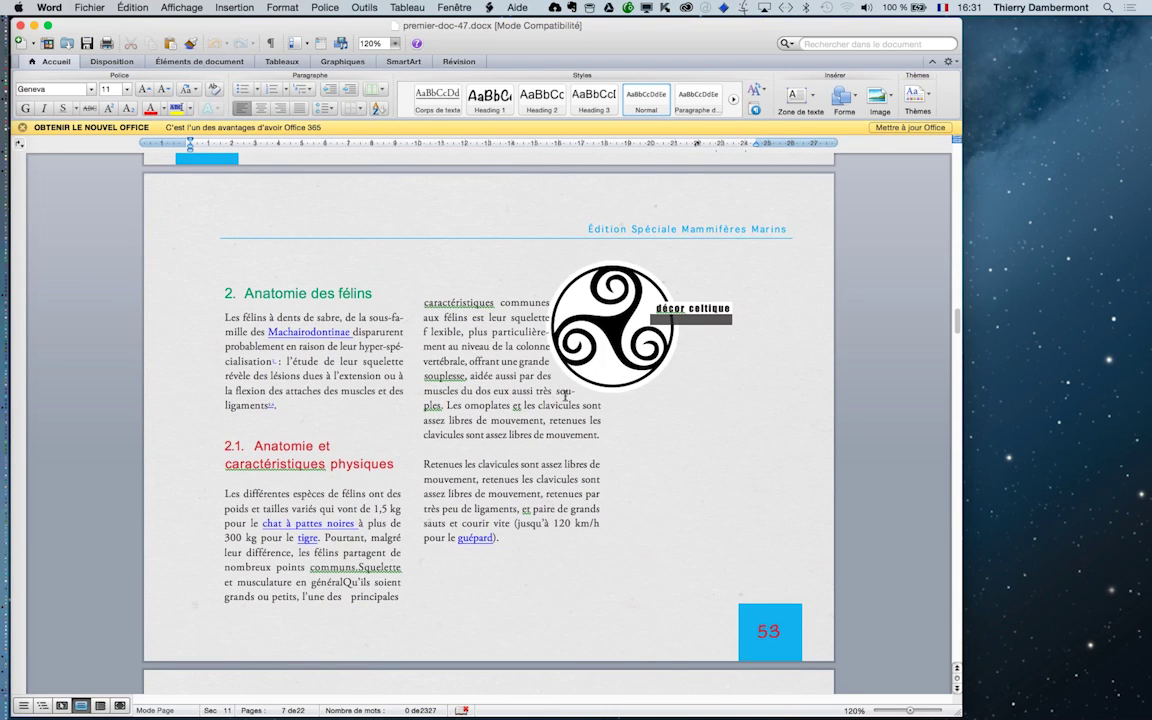
left_click(570, 358)
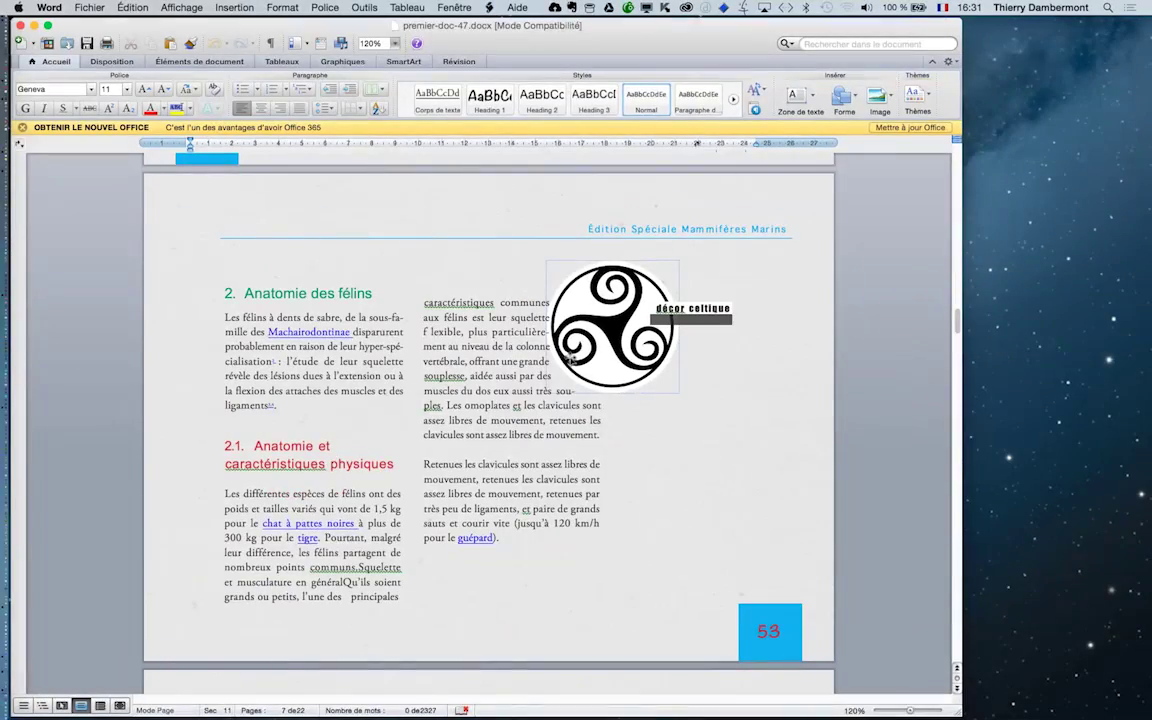
scroll(770, 420, "down", 1)
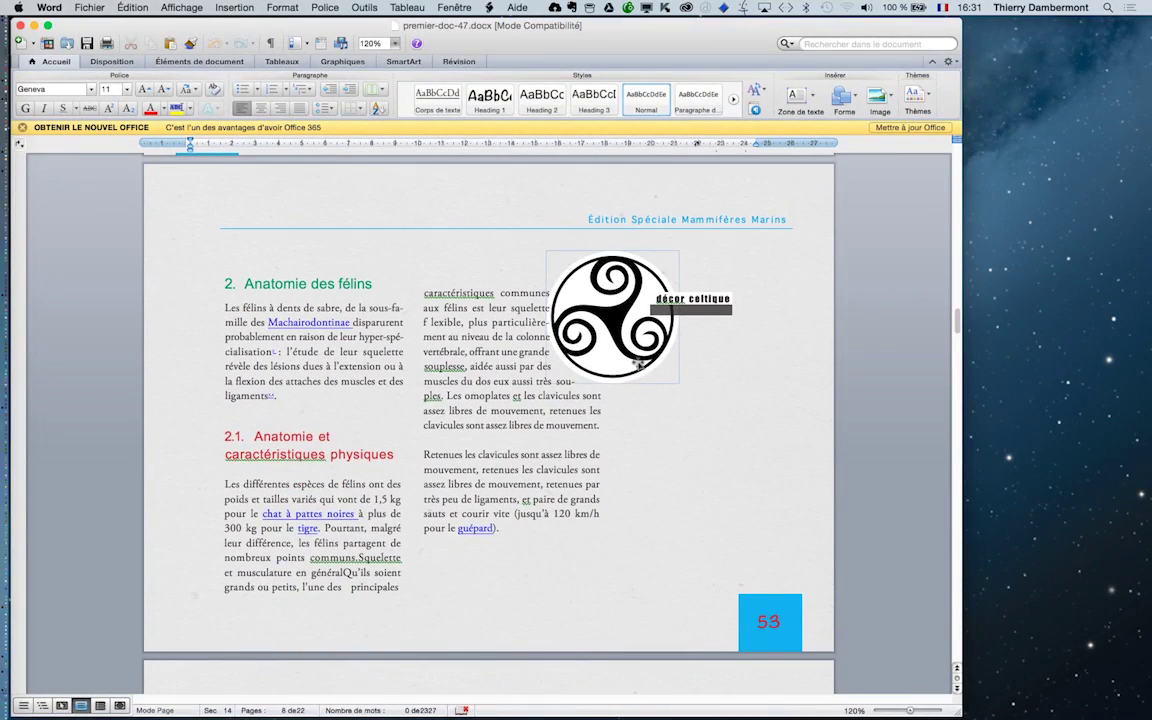
mouse_move(638, 363)
left_mouse_down()
mouse_move(651, 359)
mouse_move(645, 370)
left_mouse_up()
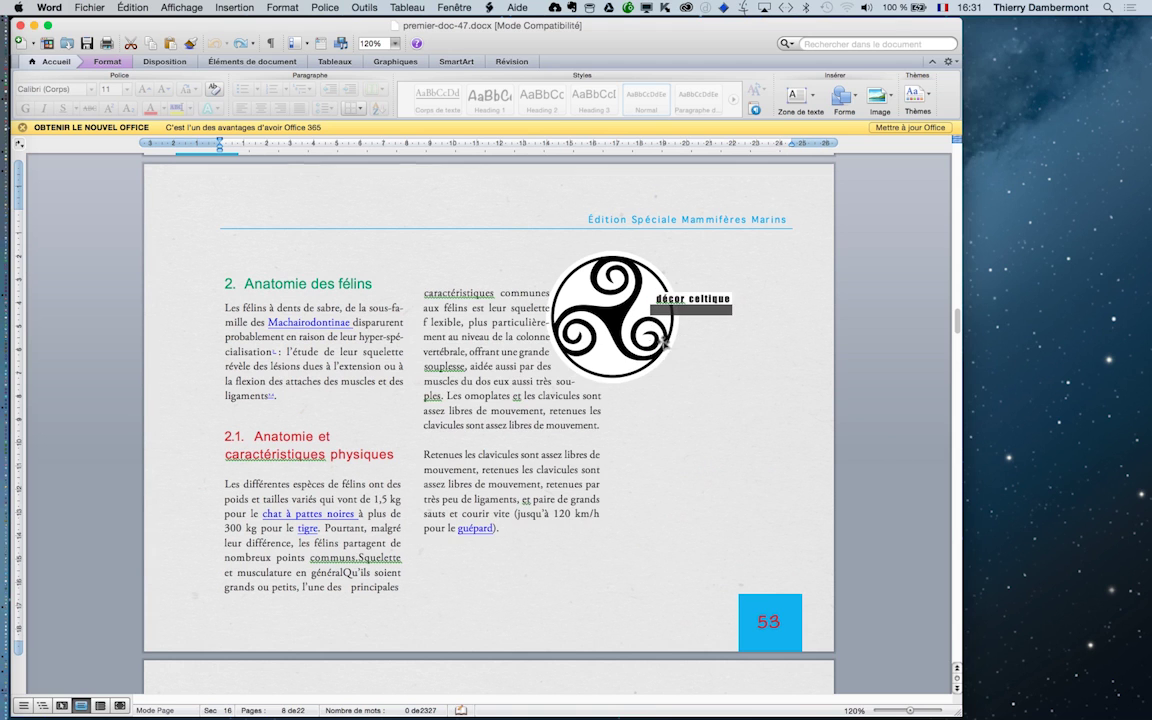
left_click(612, 323)
Examine the following converted pages up to page 61, checking the text columns, photos, pull quotes, headers and page numbers.
scroll(120, 393, "down", 5)
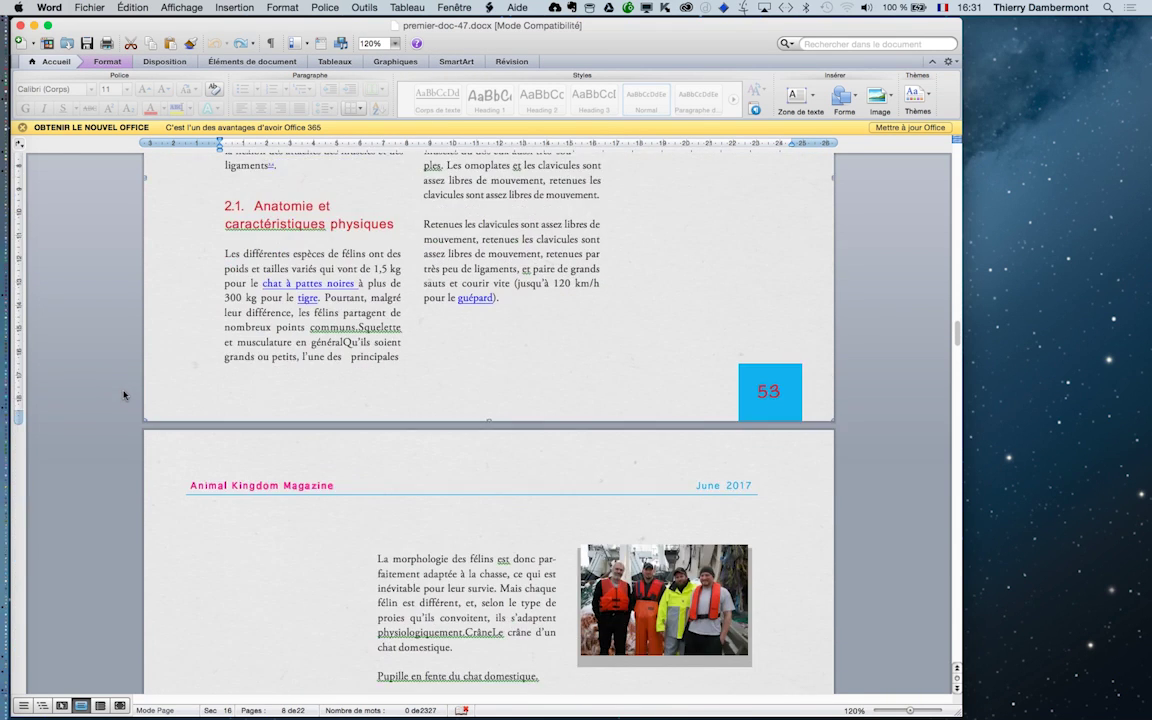
scroll(124, 395, "down", 15)
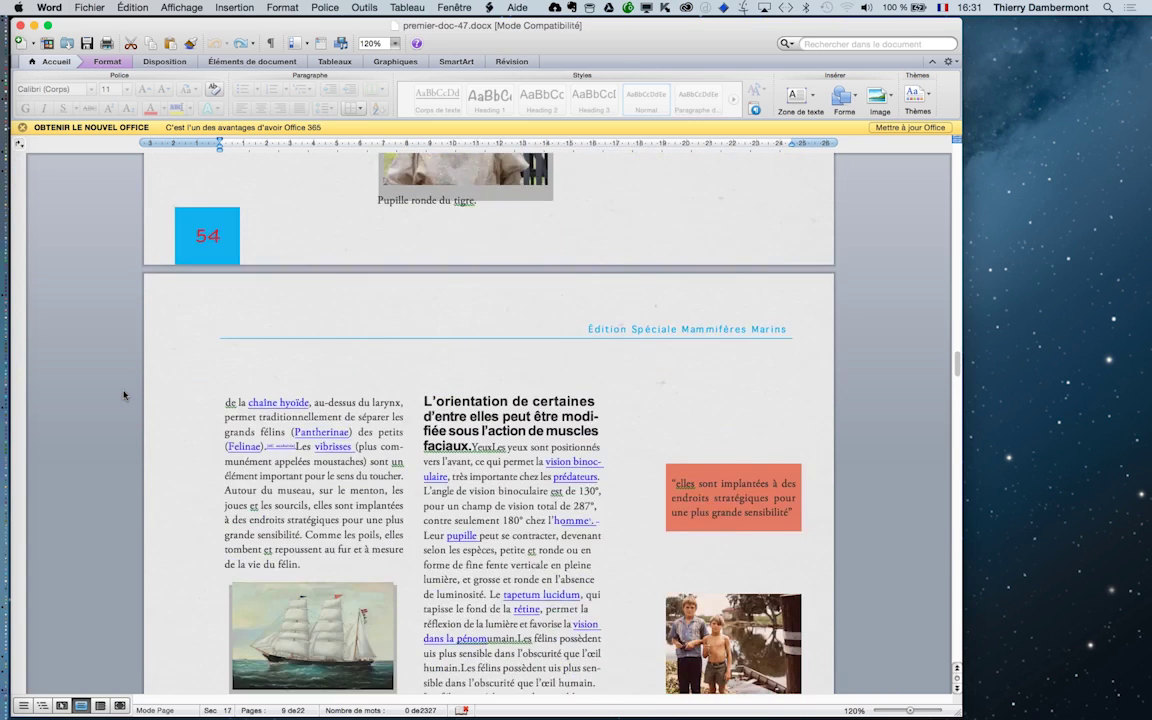
scroll(124, 395, "down", 5)
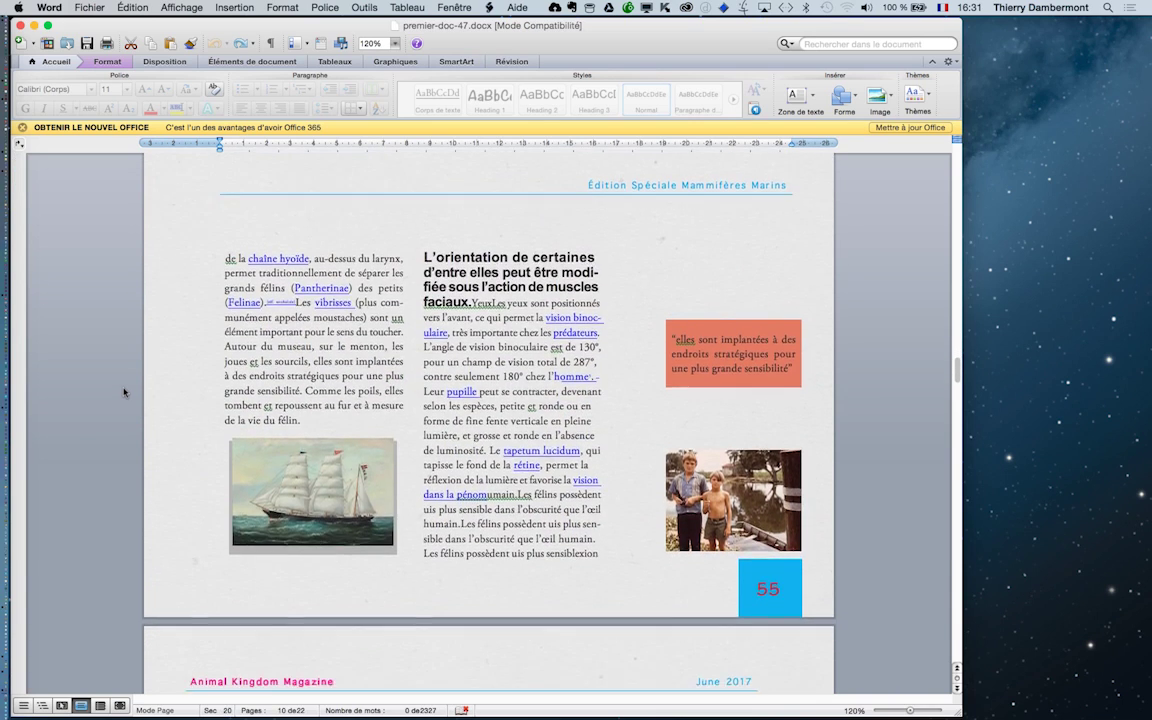
scroll(124, 392, "down", 20)
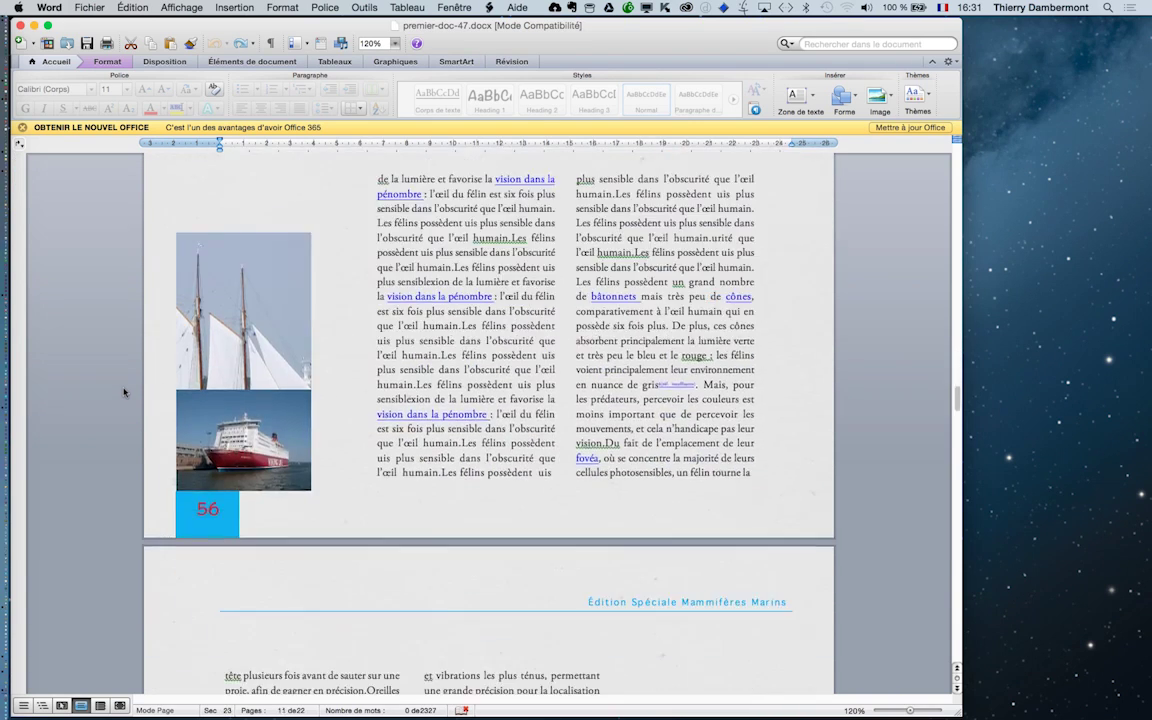
scroll(124, 392, "down", 12)
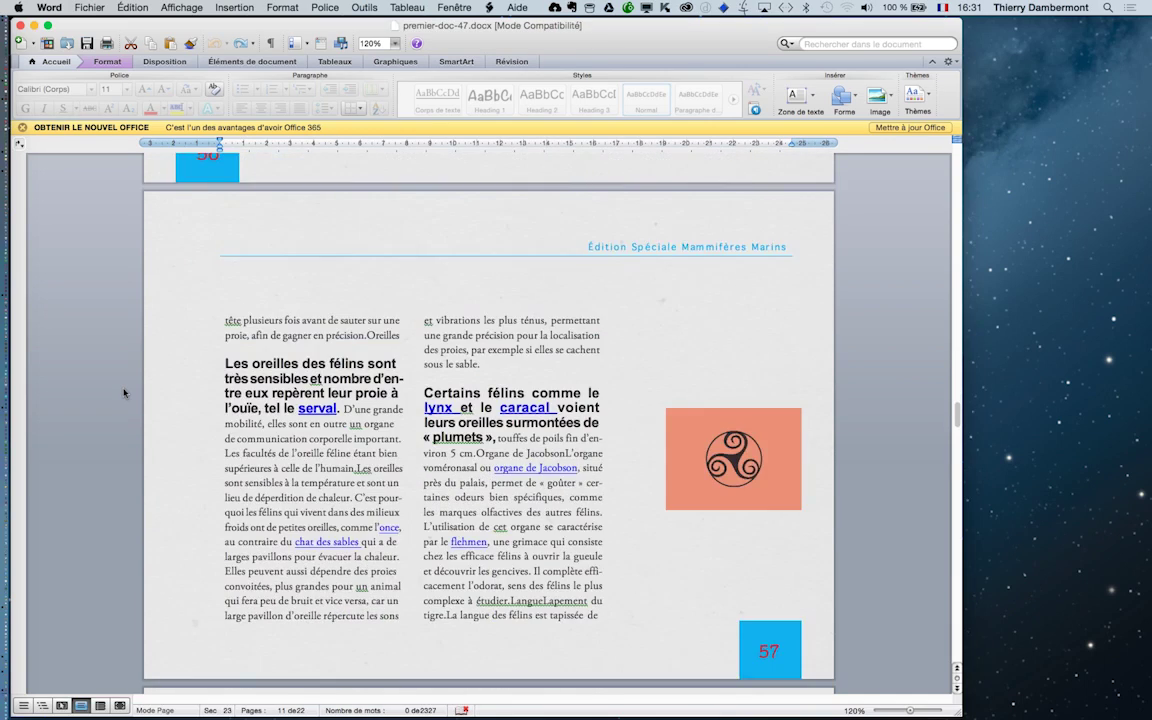
scroll(124, 392, "down", 16)
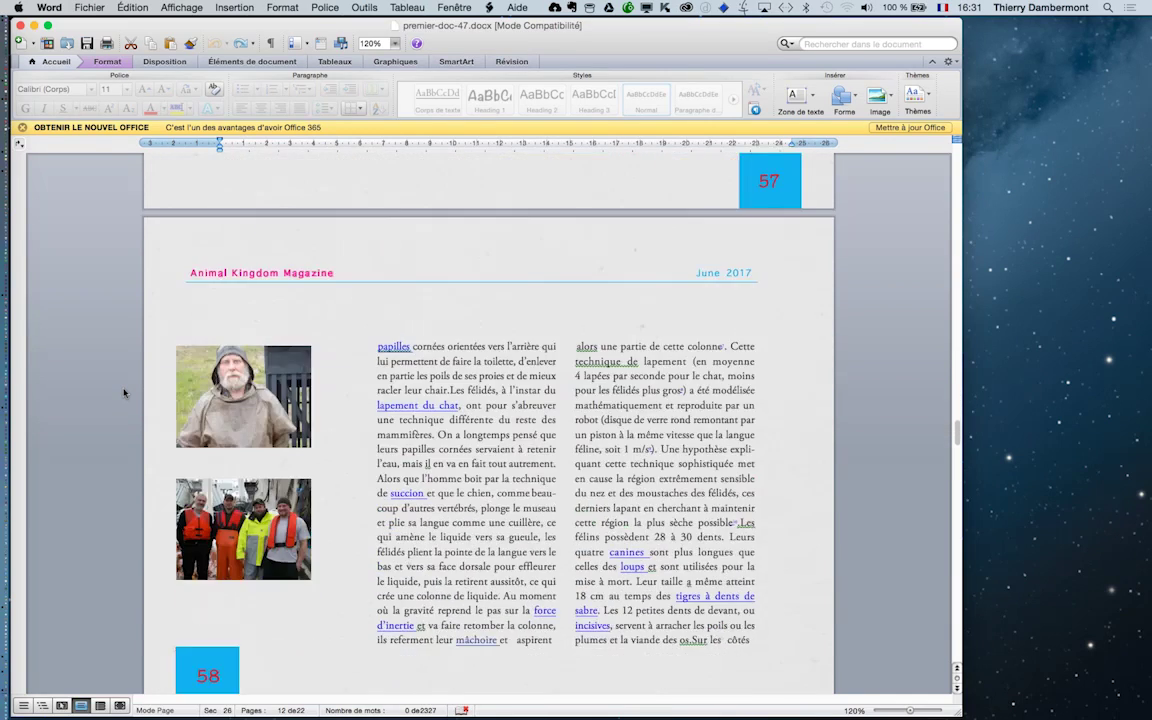
scroll(124, 392, "down", 20)
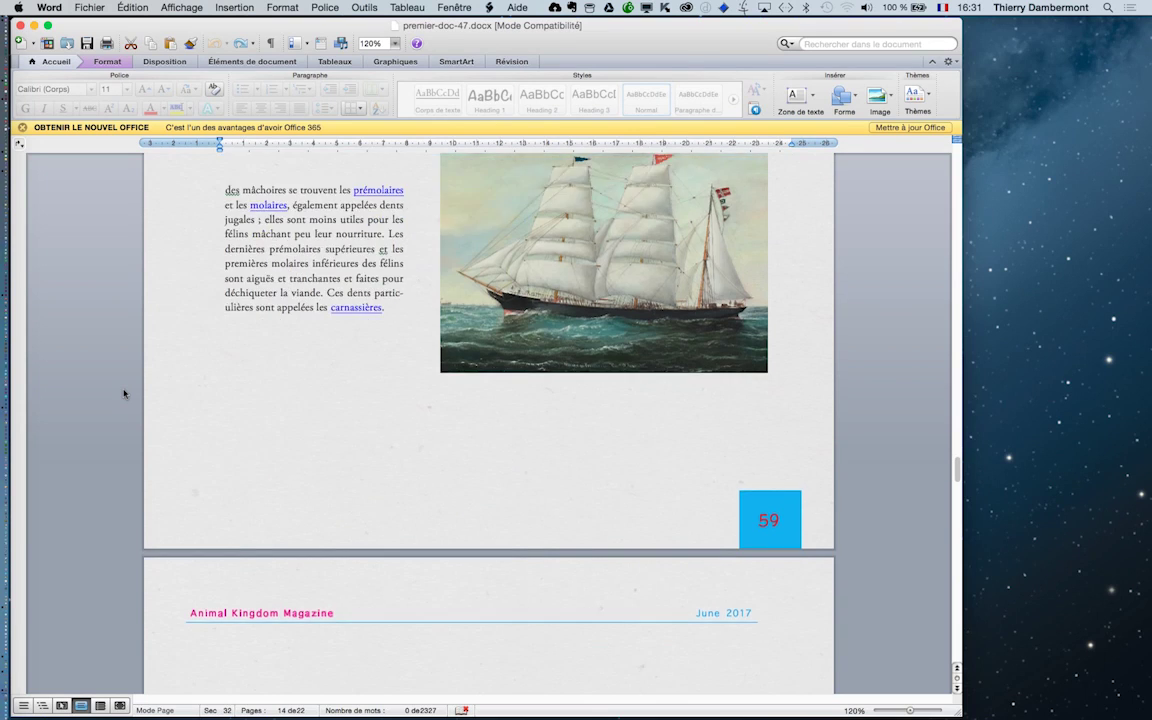
scroll(124, 393, "down", 20)
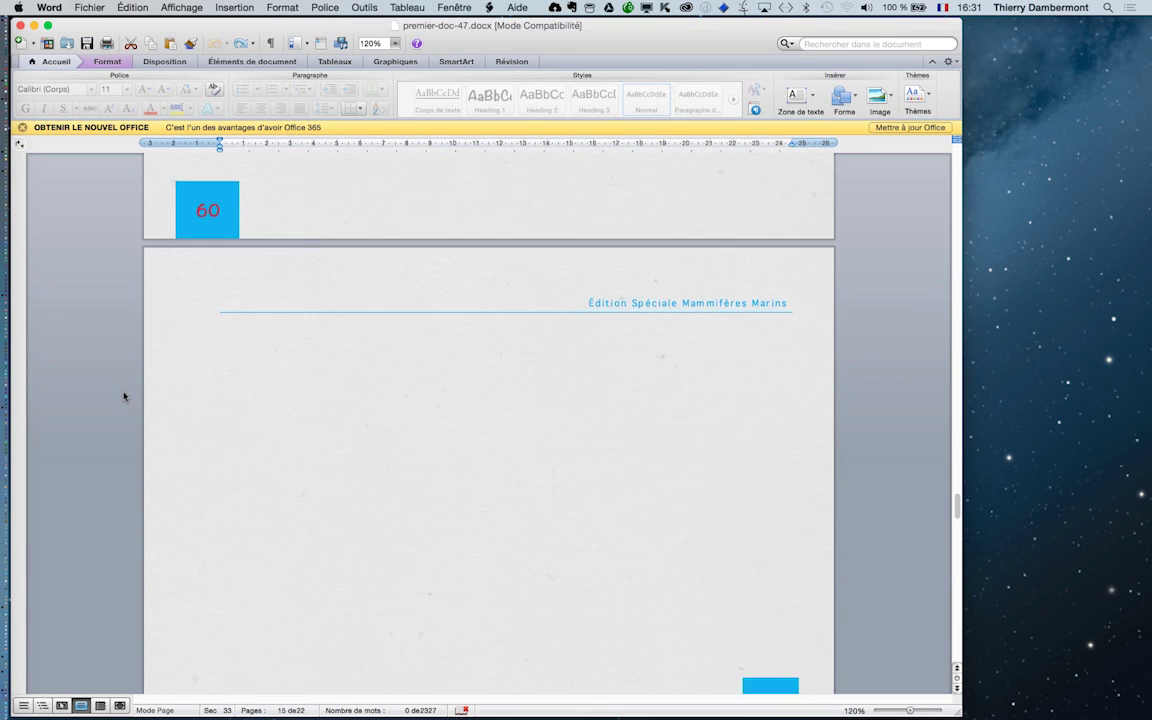
scroll(124, 397, "down", 7)
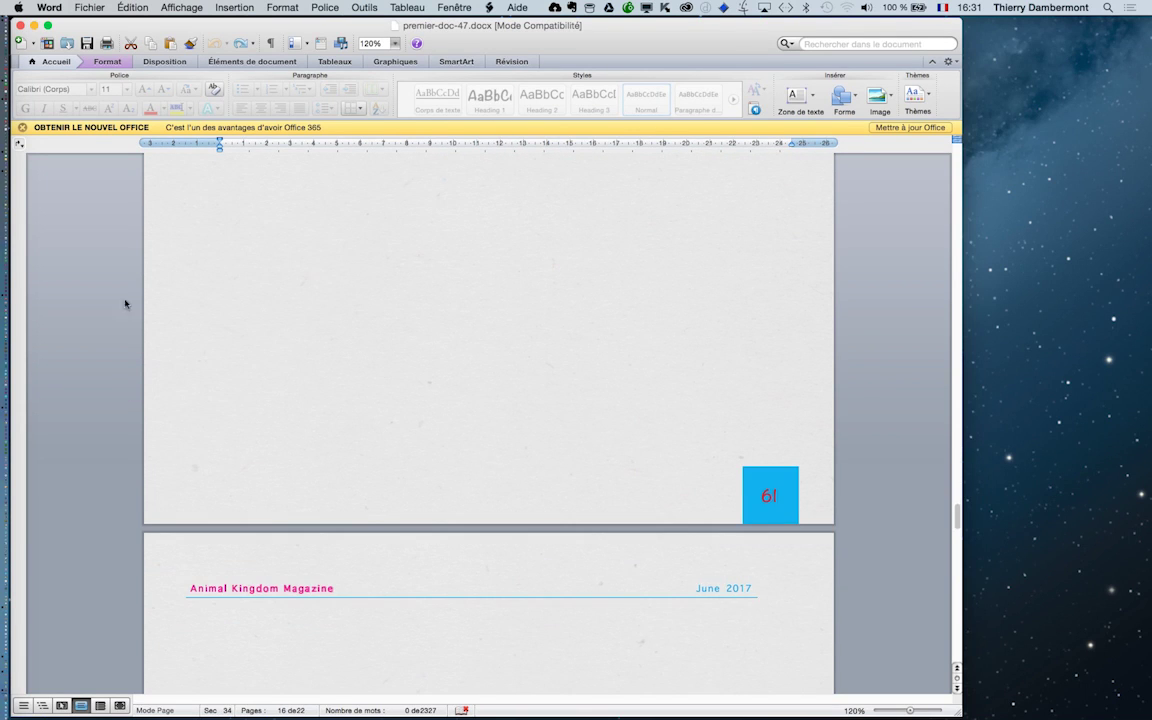
Close the Word document, switch to Finder and select premier-doc-47.docx in the jour 1 ID avancé folder.
left_click(19, 26)
key("super+Tab")
key("super+Tab")
key("super+Tab")
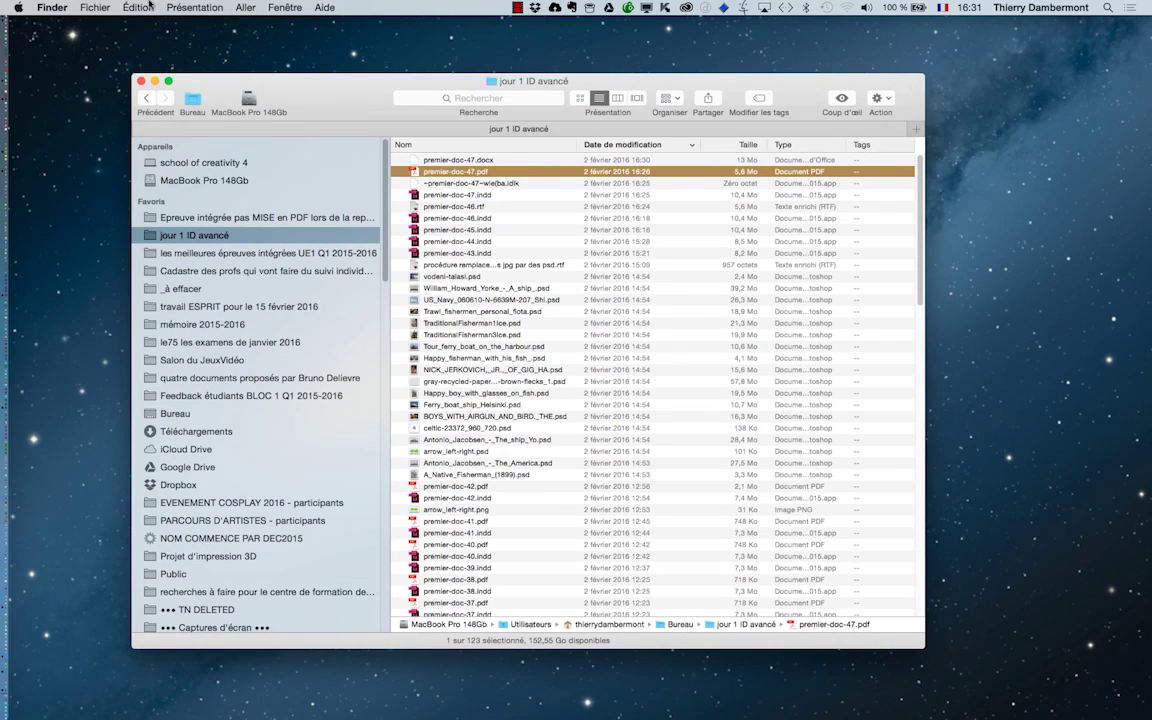
left_click(441, 160)
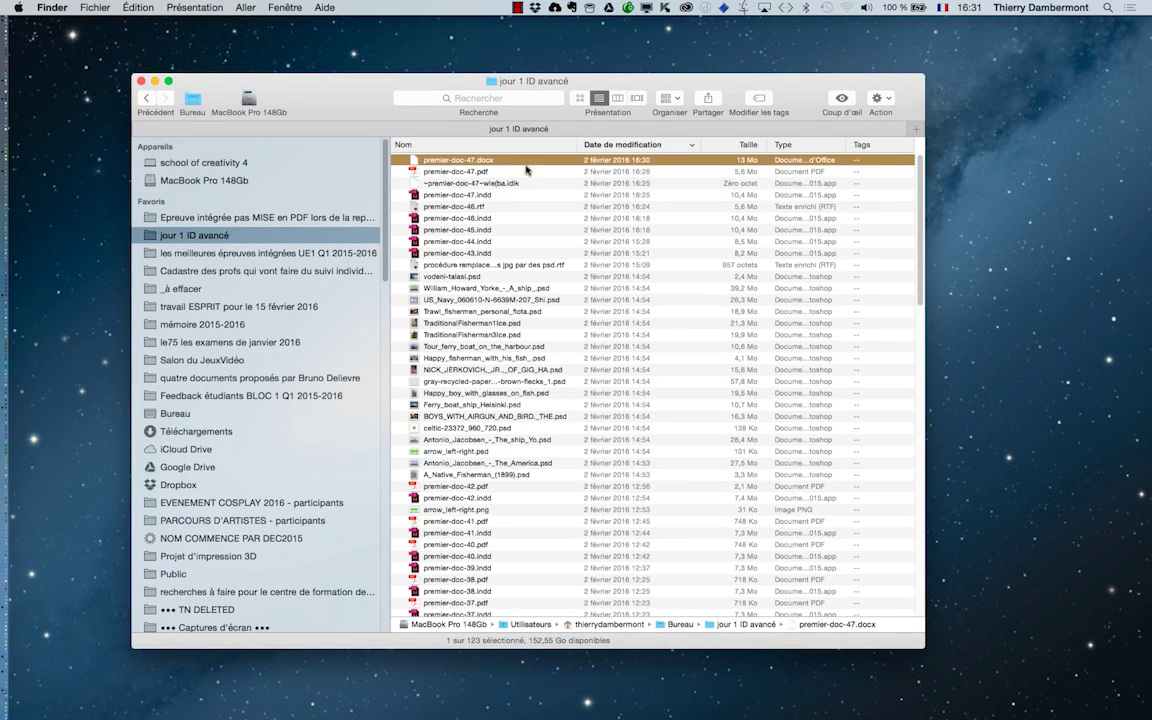